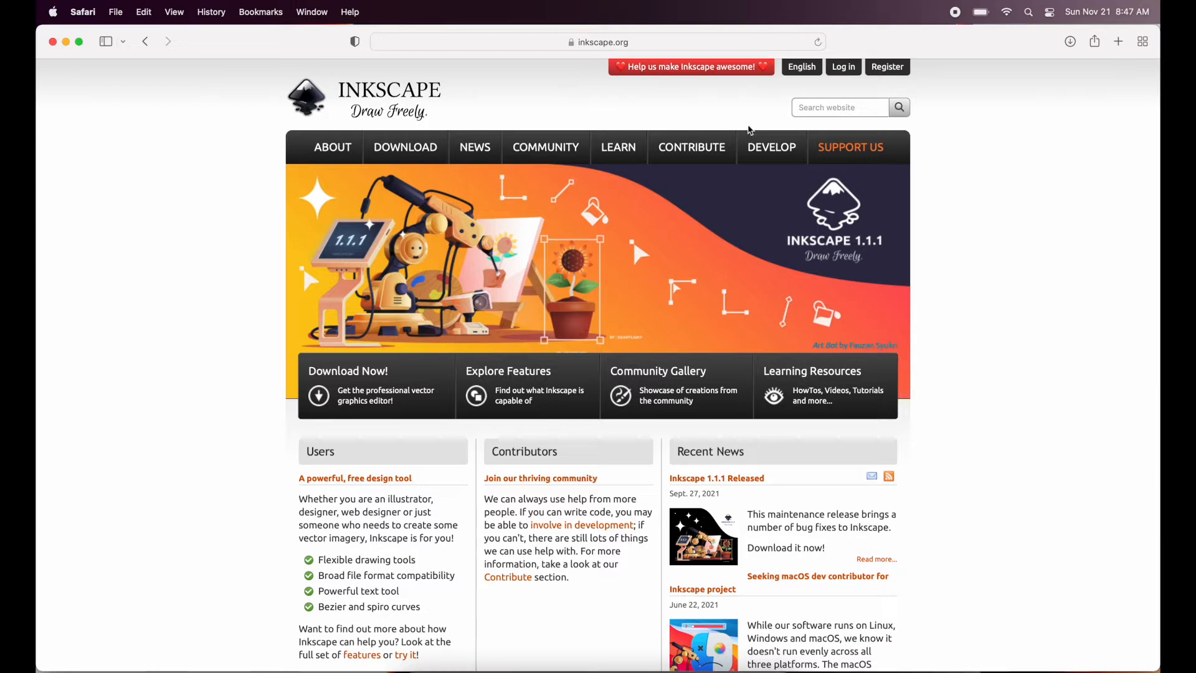
mouse_move(821, 136)
mouse_move(417, 149)
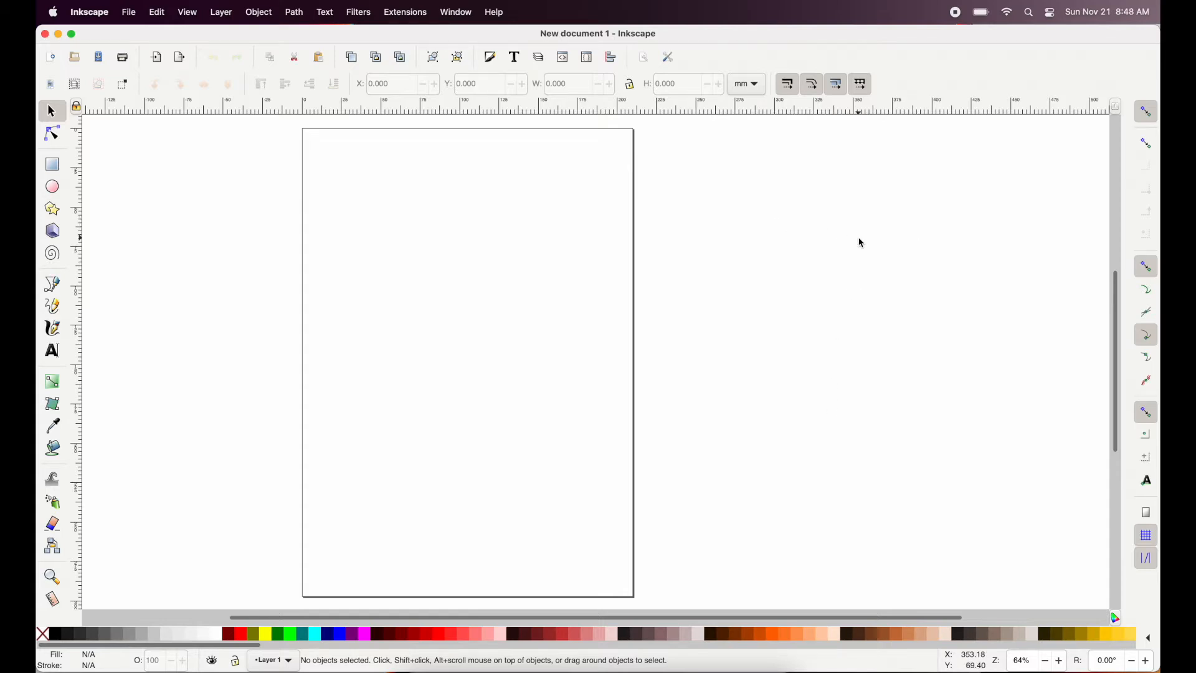
Disable snapping and import the photo IMG_6727.JPG from Finder onto the page as an embedded image with DPI from file.
left_click(1147, 113)
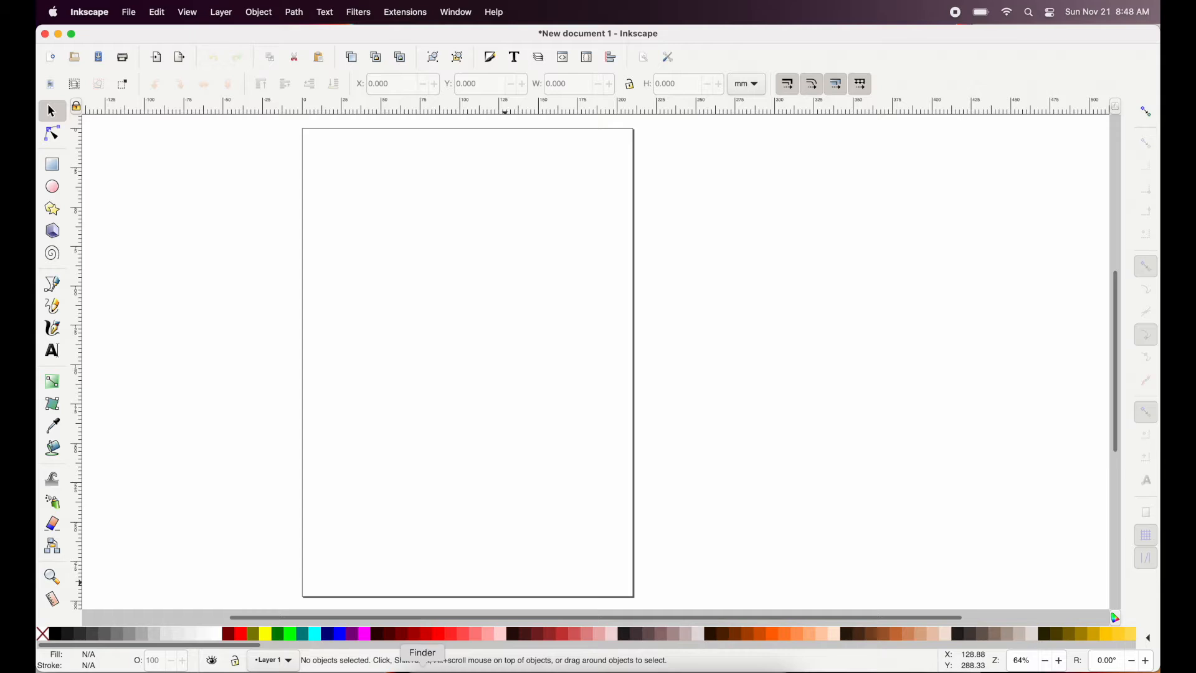
left_click(423, 665)
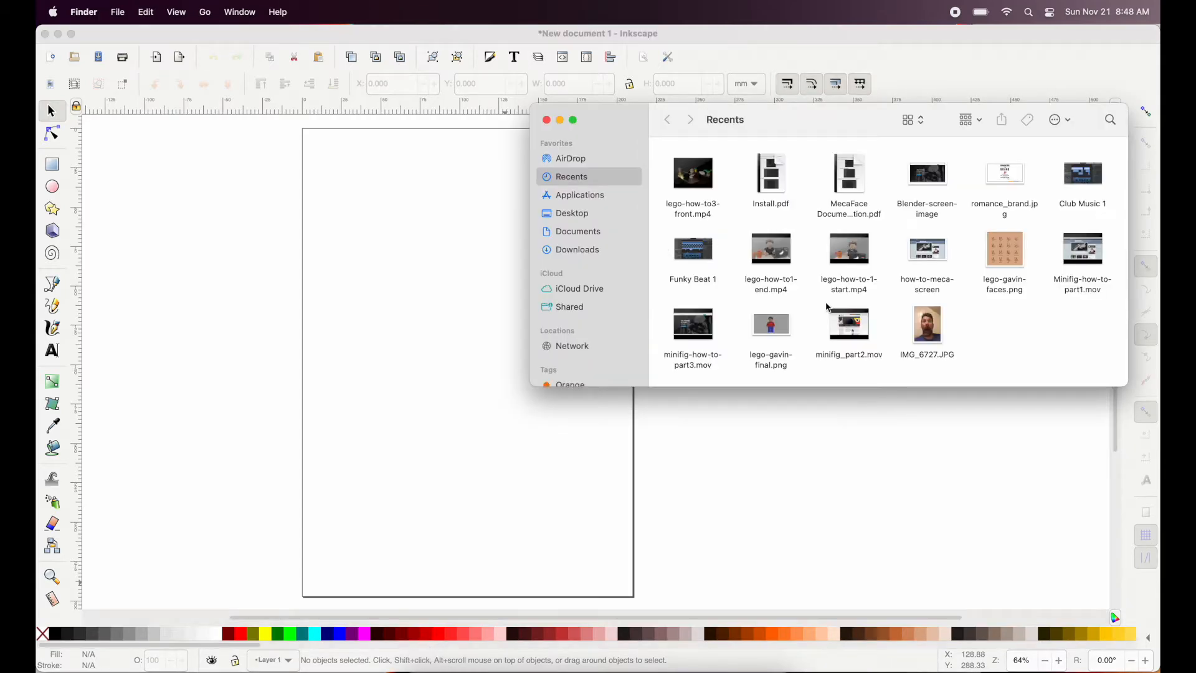
left_click_drag(929, 333, 424, 449)
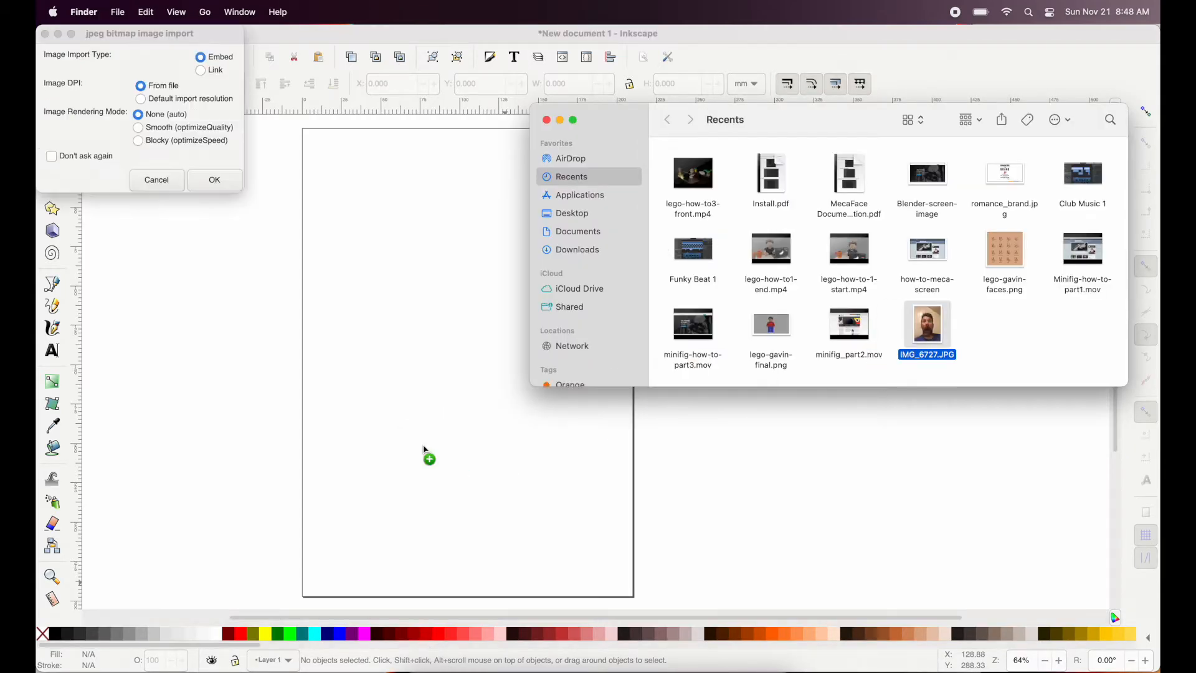
left_click(215, 185)
left_click(215, 181)
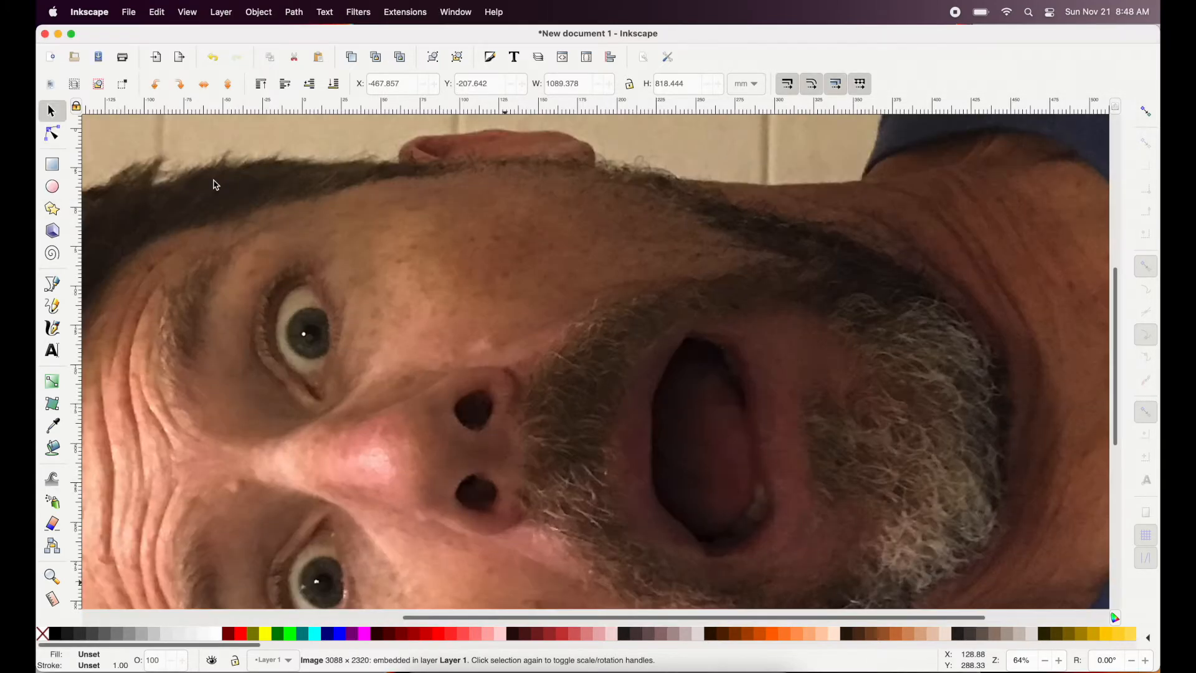
Rotate the imported photo 90° clockwise so the face stands upright.
scroll(514, 386, "down", 6)
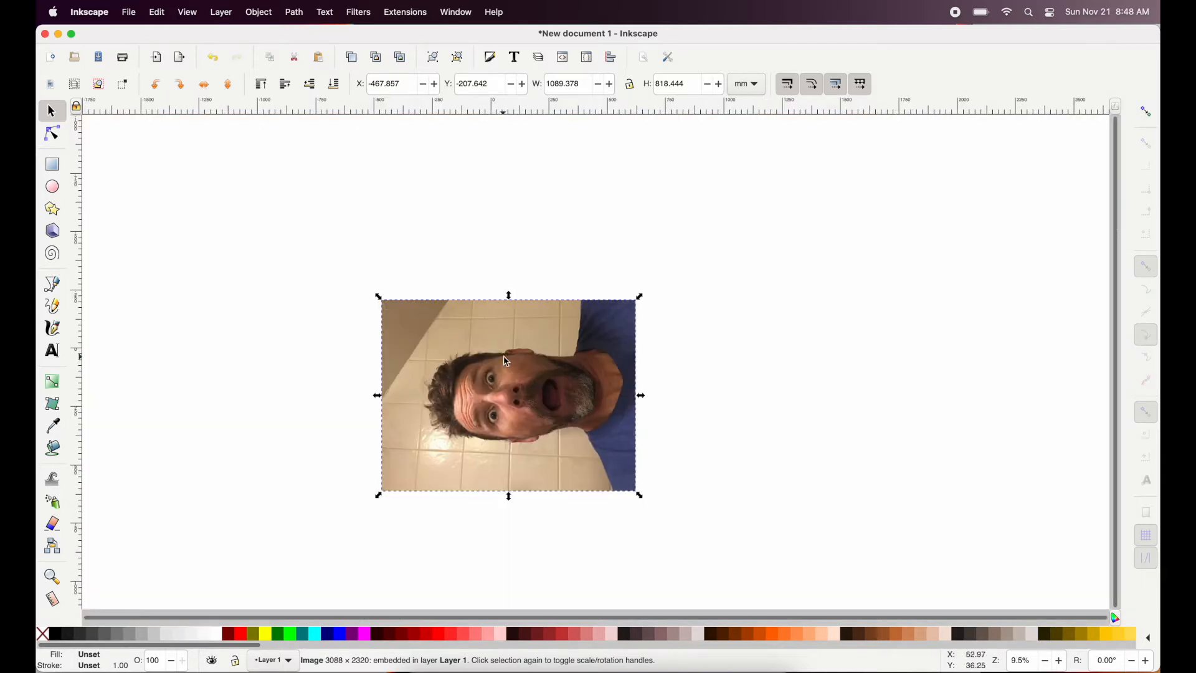
left_click(259, 13)
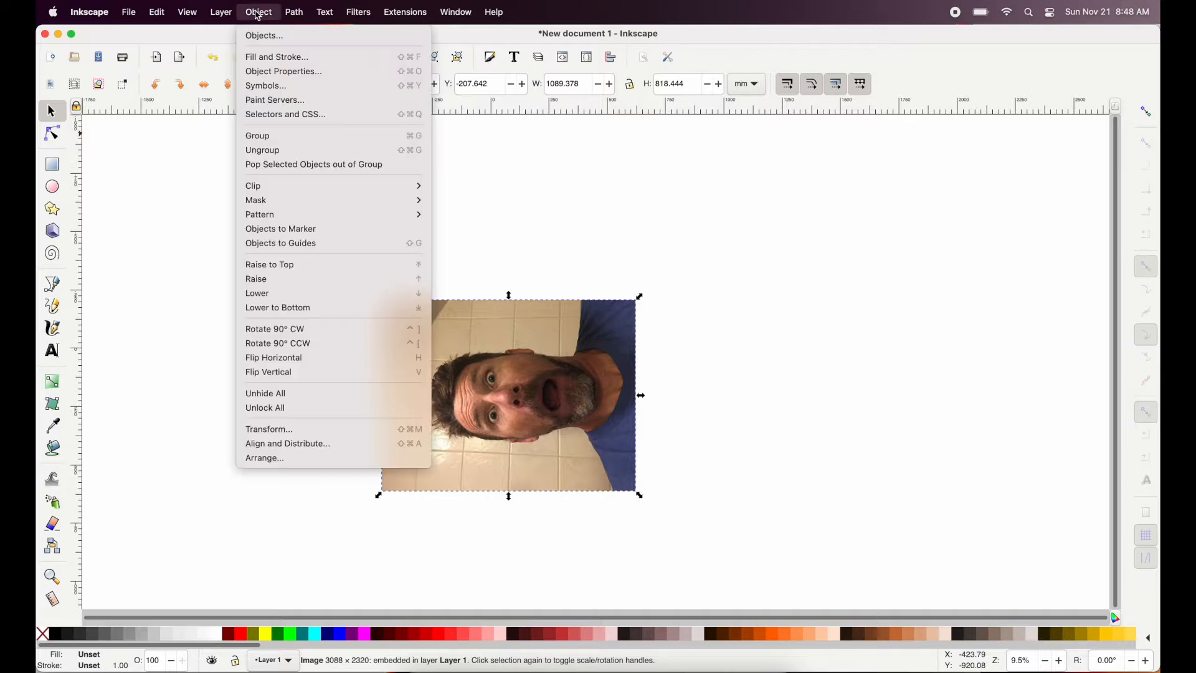
left_click(294, 330)
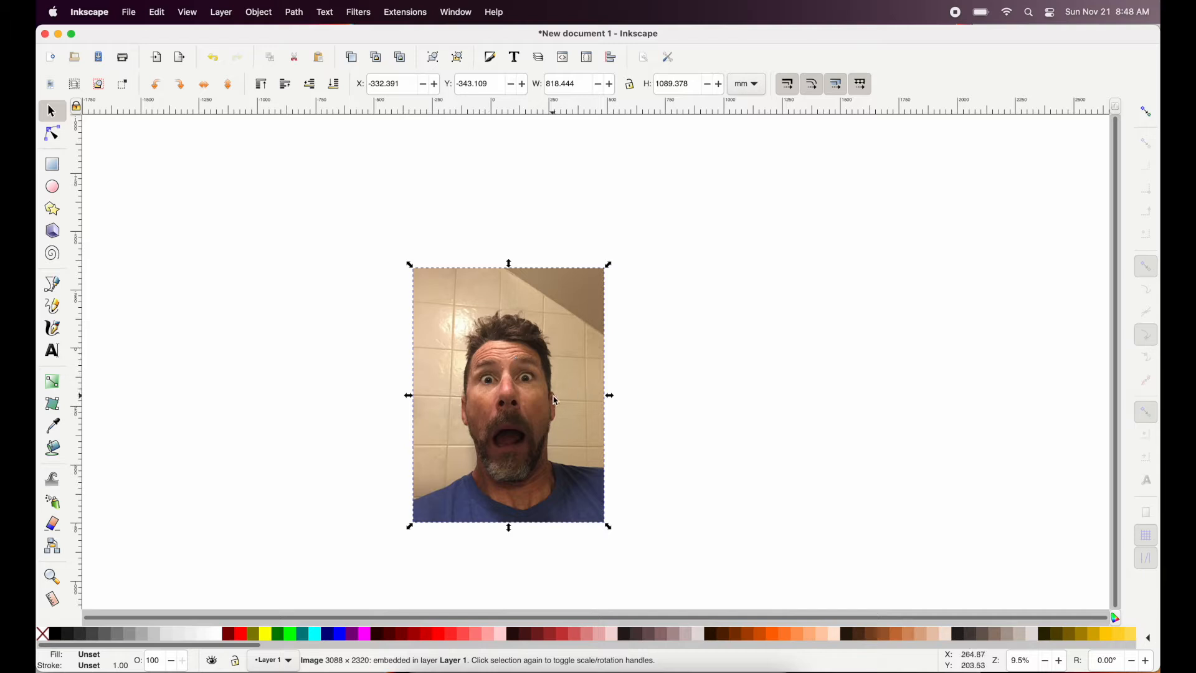
Draw a large rectangle about 1011 × 814 mm beside the photo and open its fill and stroke settings.
scroll(556, 401, "left", 4)
scroll(556, 401, "down", 2)
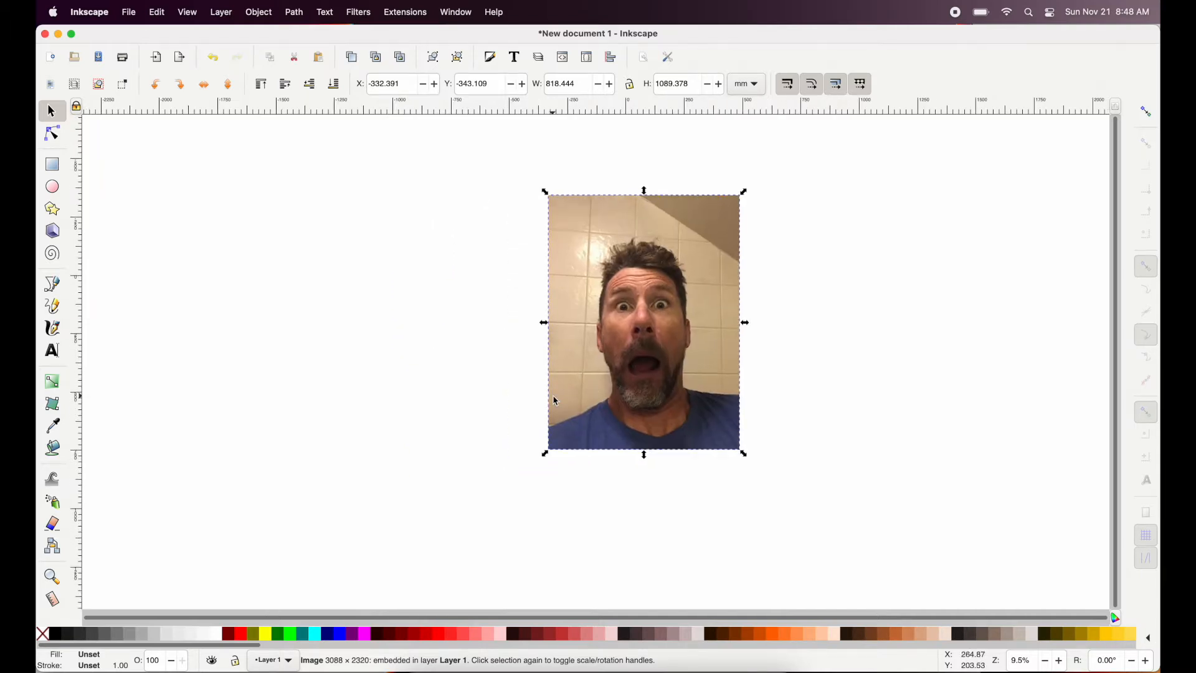
scroll(557, 400, "up", 3)
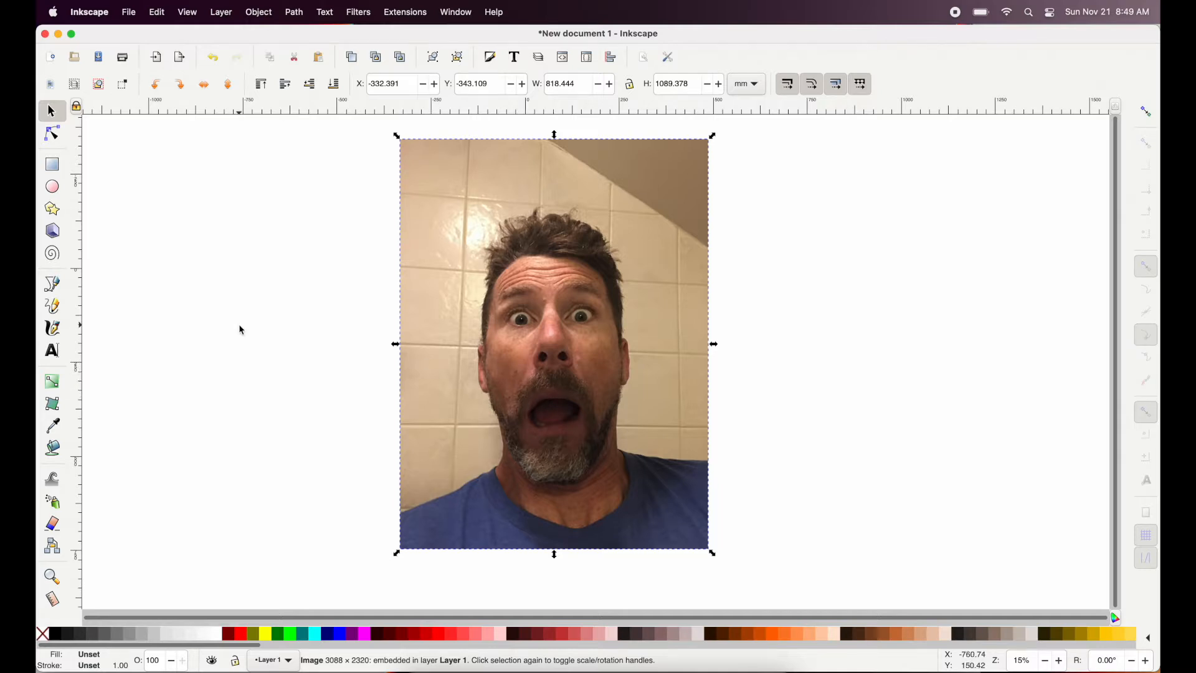
scroll(502, 371, "right", 2)
scroll(502, 371, "right", 2)
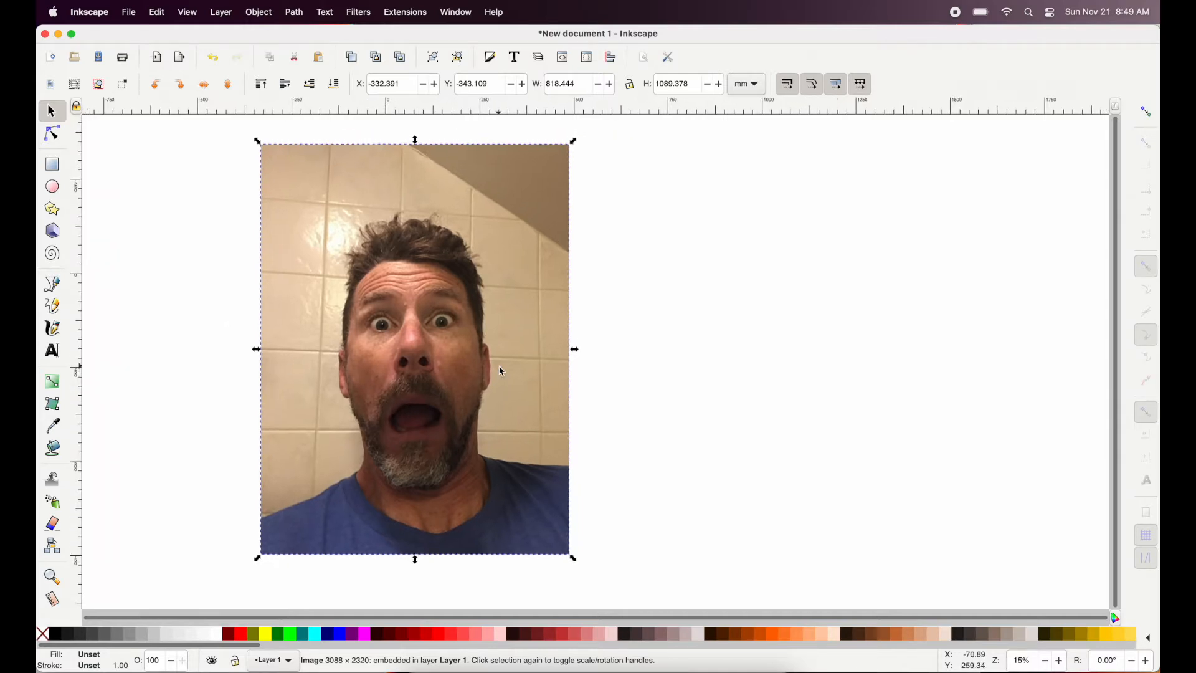
left_click(54, 167)
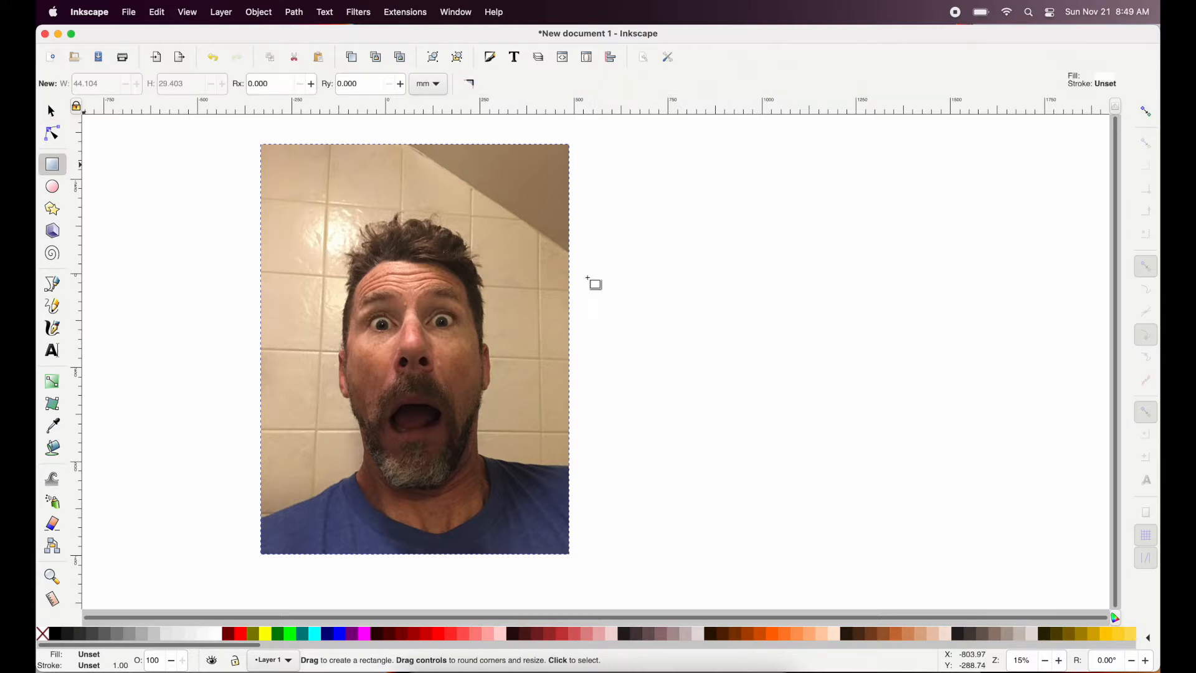
left_click_drag(615, 211, 967, 488)
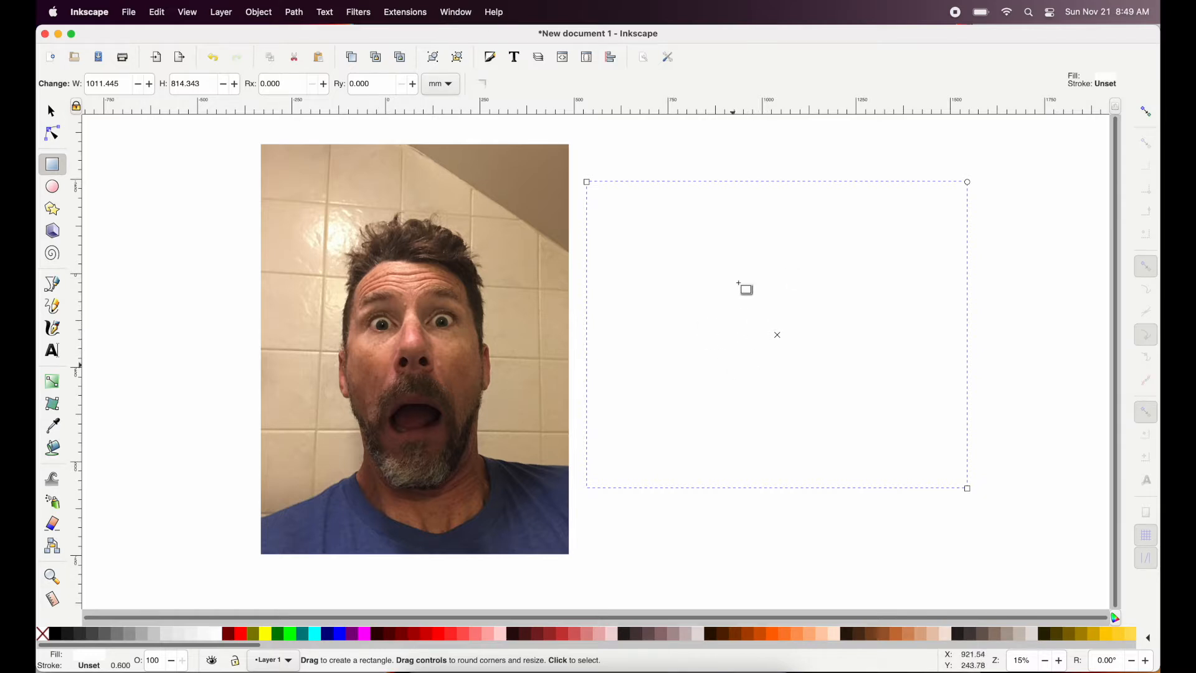
left_click(84, 659)
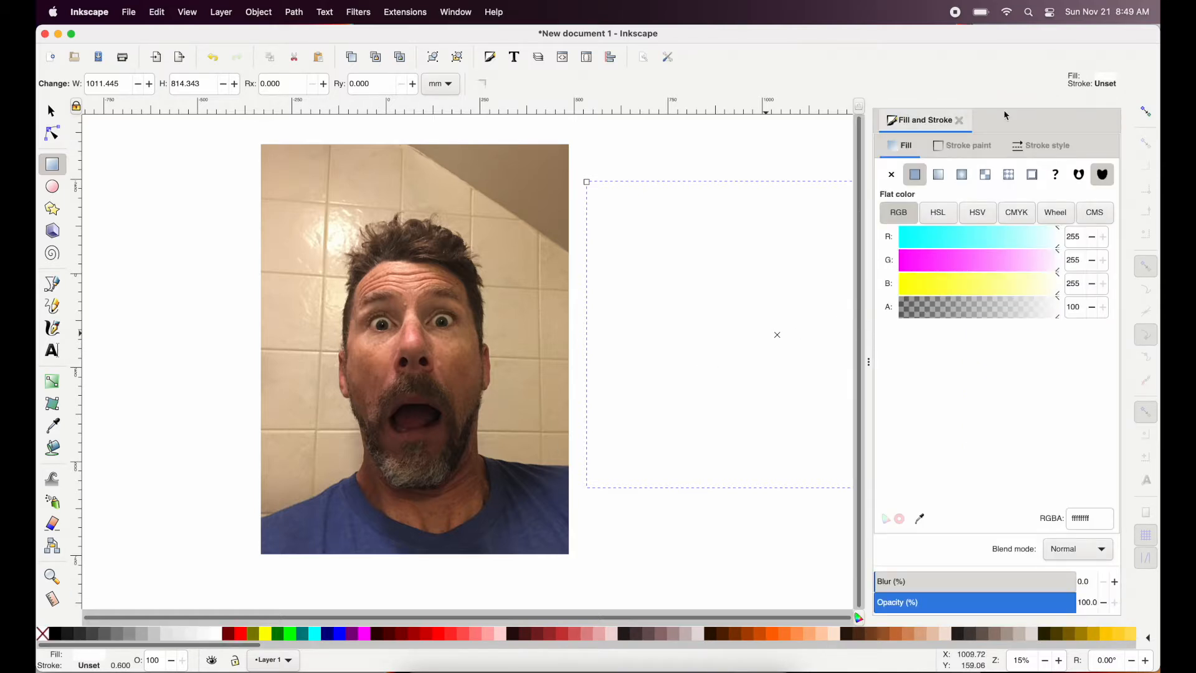
Mix a purple-grey fill for the large rectangle with RGB values 154, 139, 168.
left_click(995, 243)
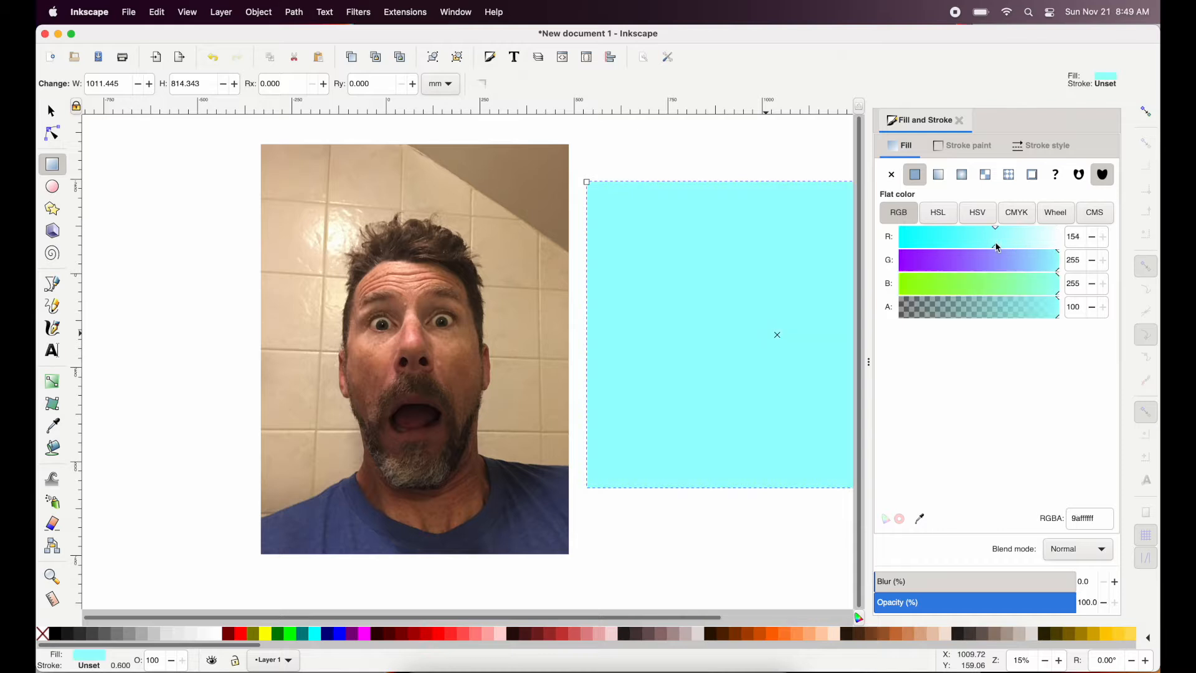
left_click(989, 265)
left_click(1007, 284)
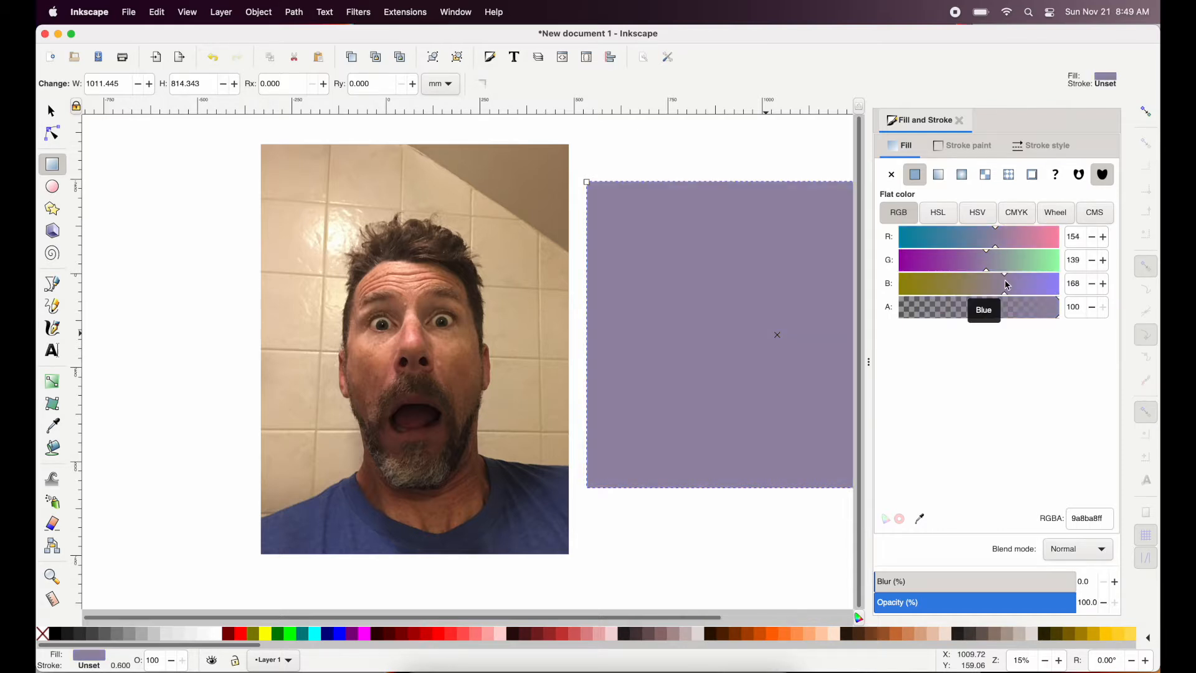
Fill the large rectangle with the skin tone sampled between the eyes in the photo and set its green value to 195.
left_click(921, 520)
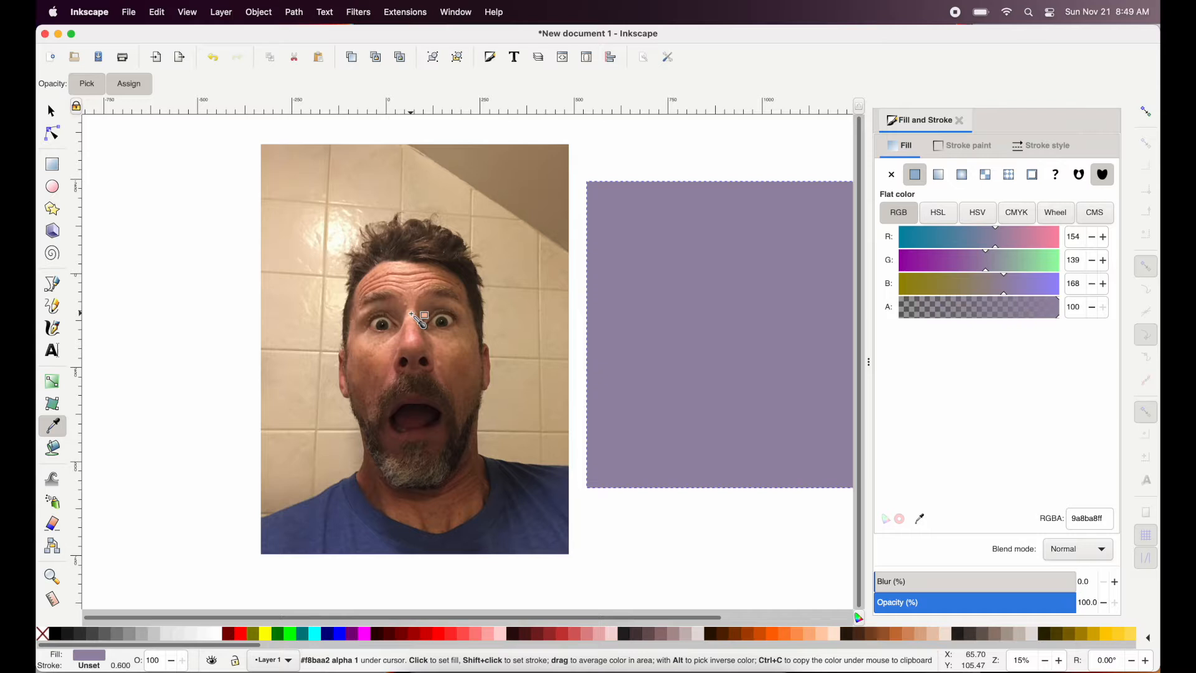
left_click(412, 314)
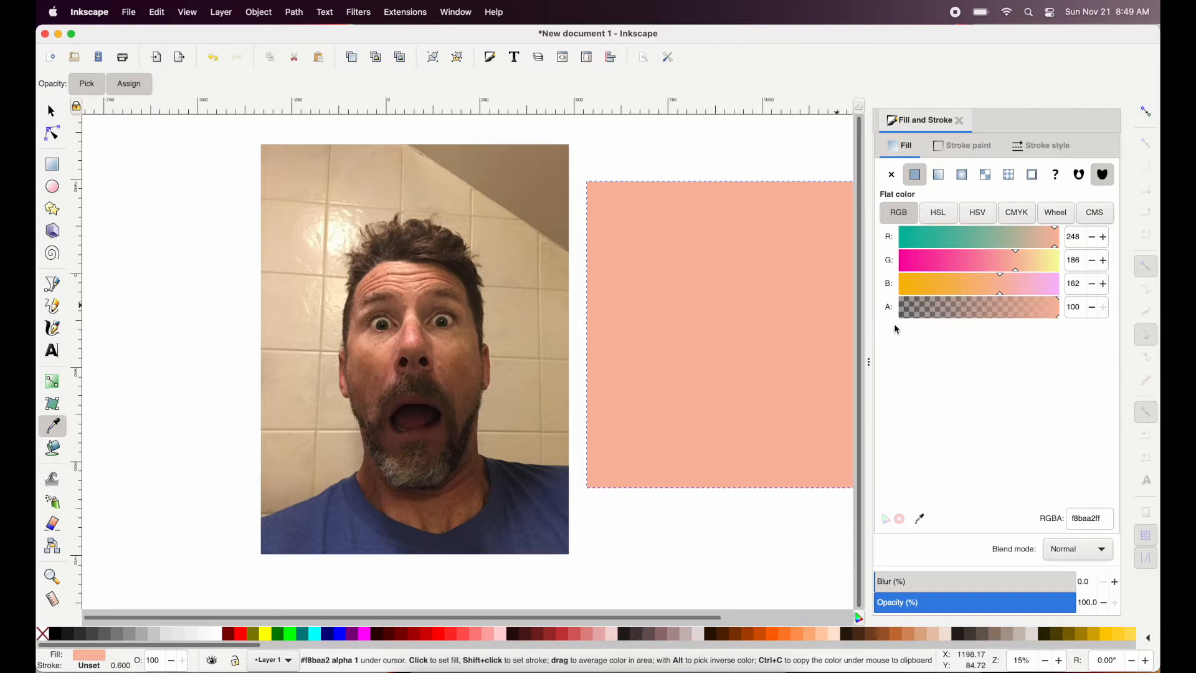
left_click(1025, 256)
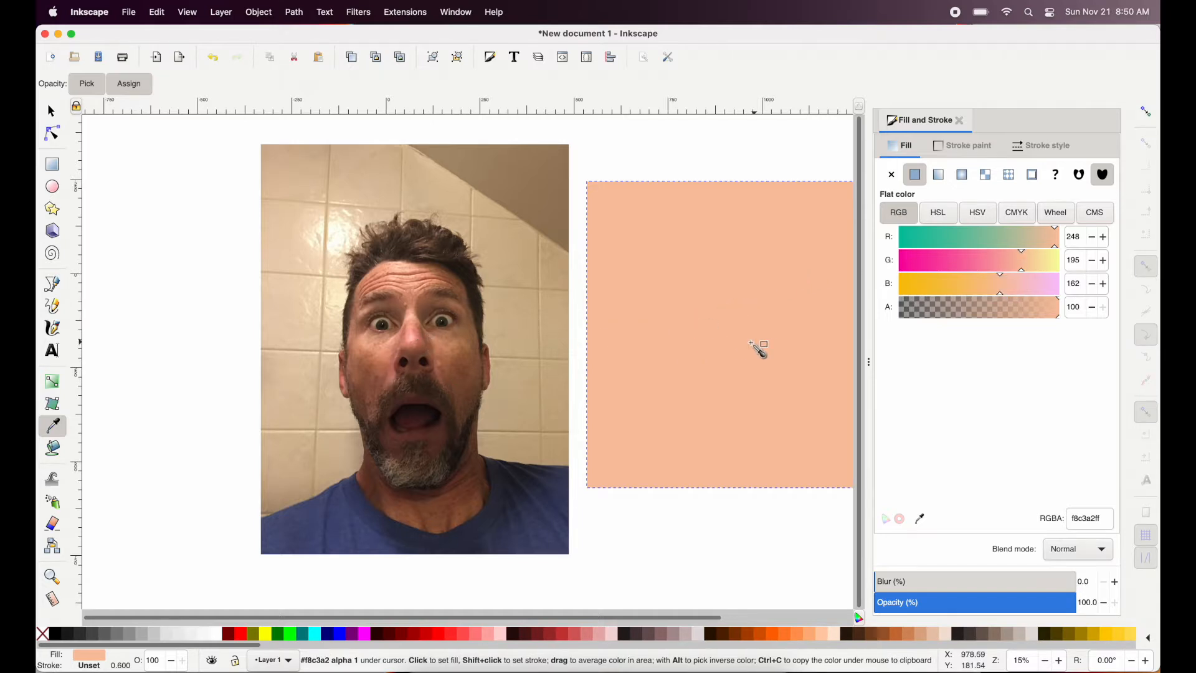
Draw a small rectangle about 161 × 57 mm inside the skin-coloured rectangle, near its lower-left corner.
scroll(752, 349, "right", 4)
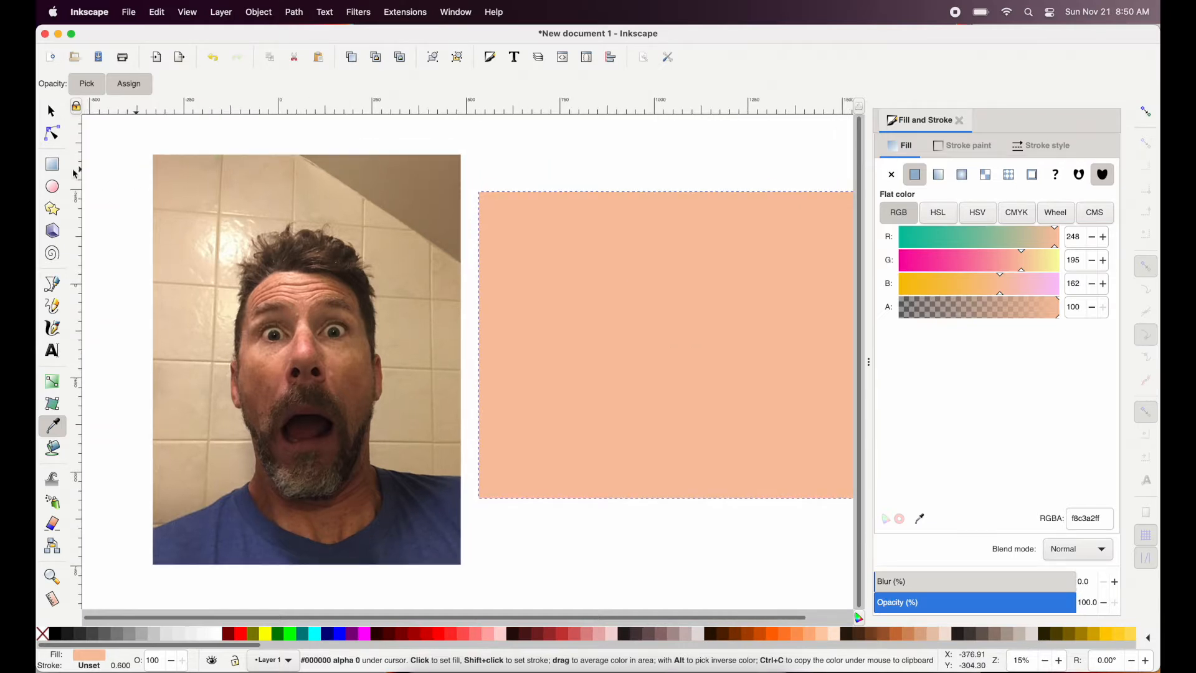
left_click(51, 164)
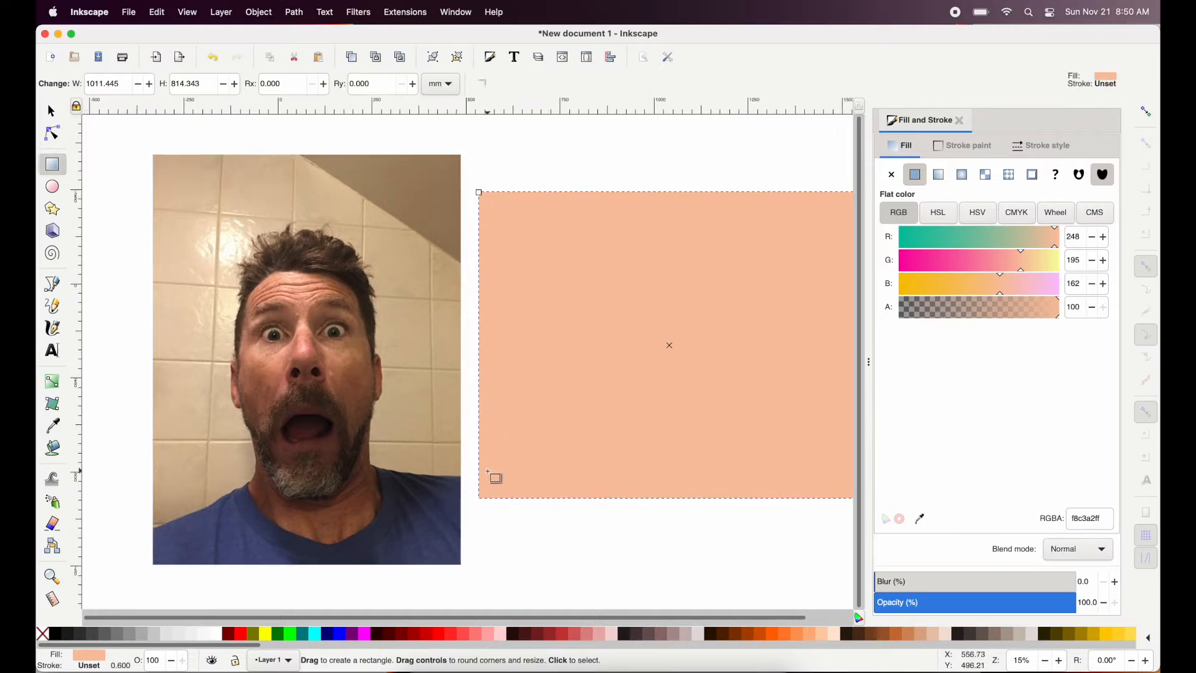
left_click_drag(488, 471, 548, 492)
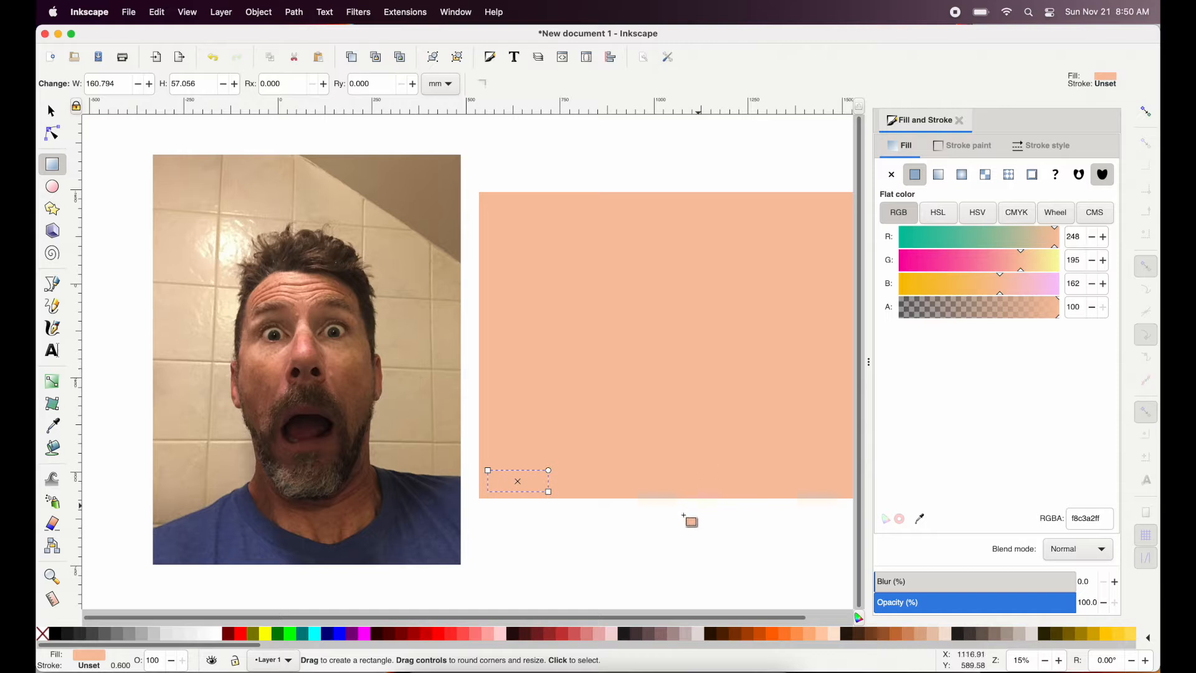
Fill the small rectangle with the dark brown sampled from the hair and adjust it to RGB 70, 52, 42.
left_click(920, 518)
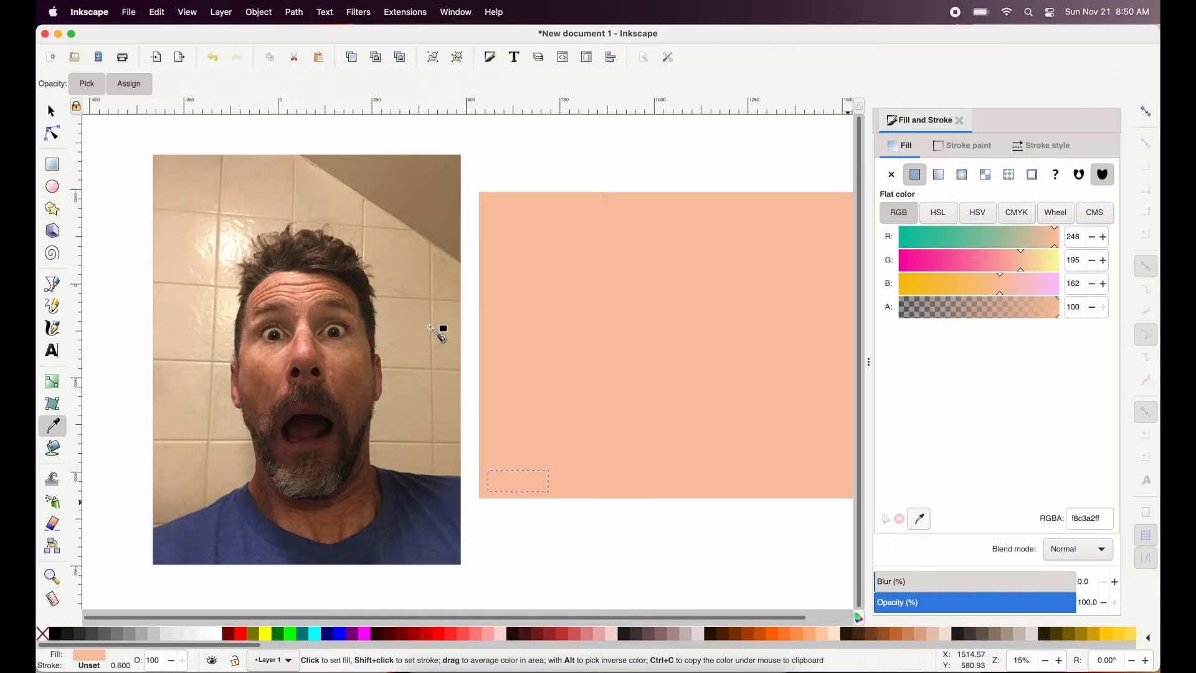
left_click(299, 256)
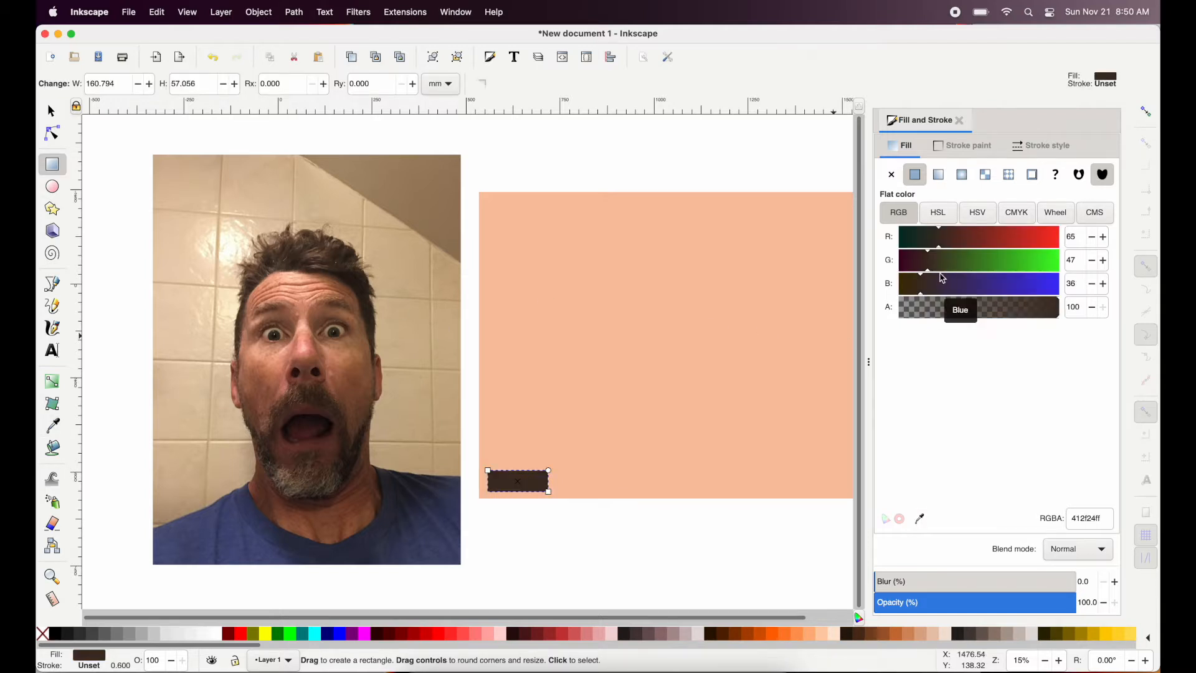
left_click(925, 278)
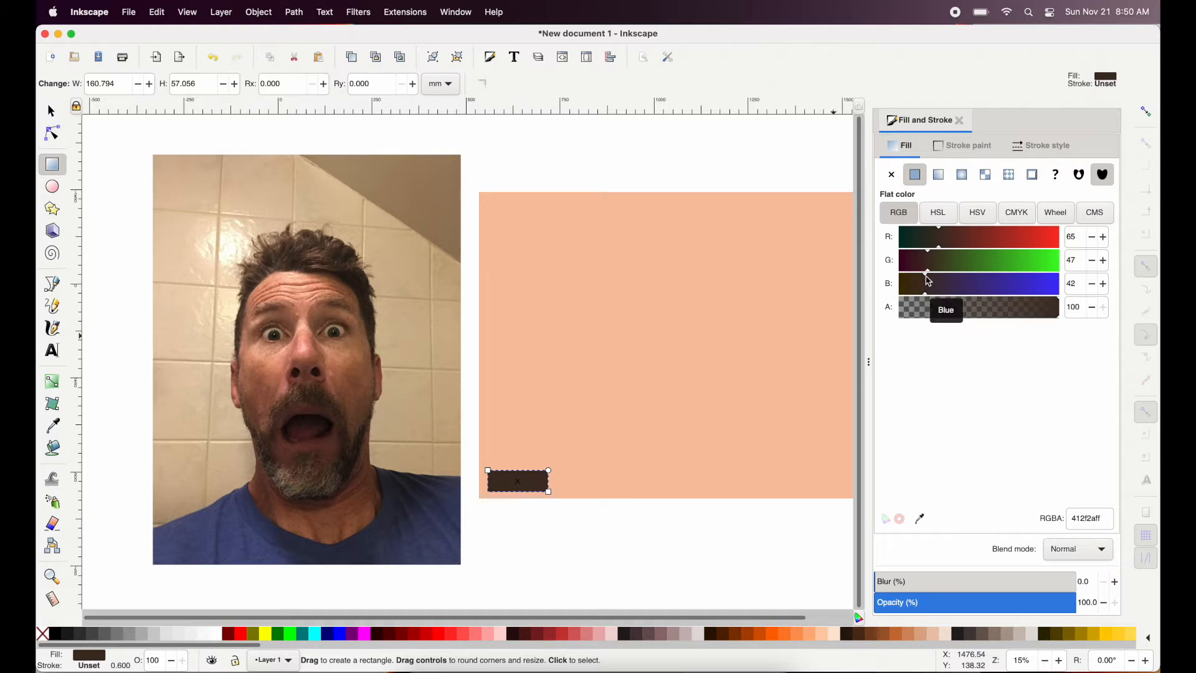
left_click(931, 252)
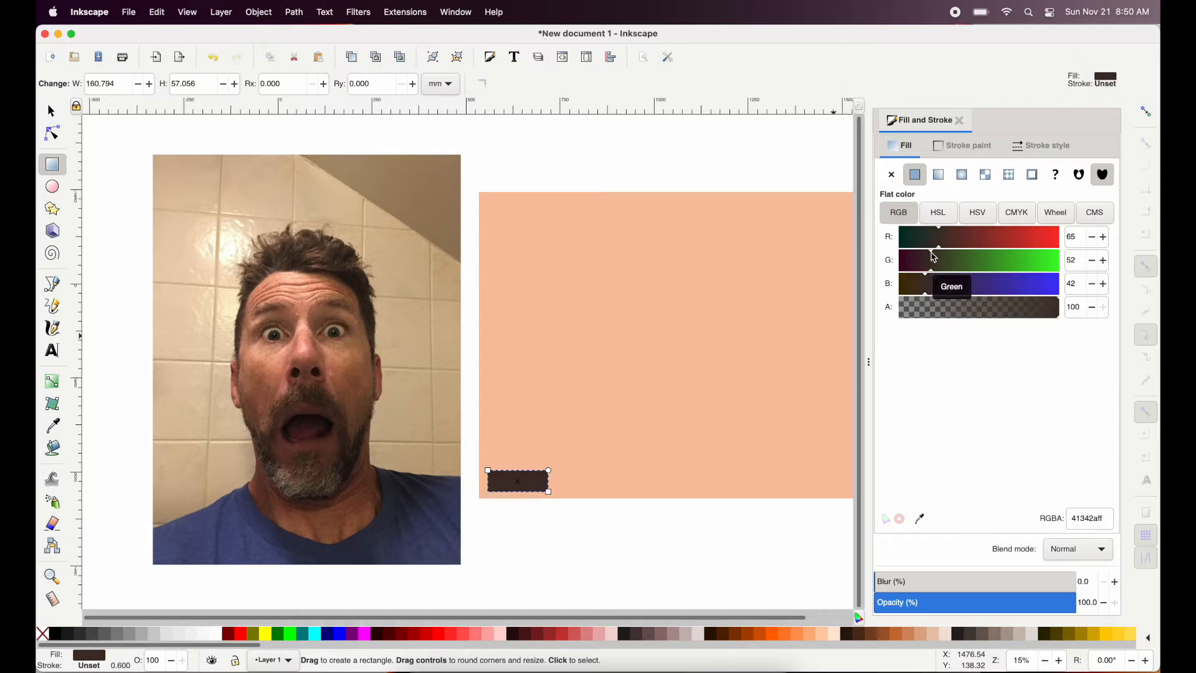
left_click(943, 231)
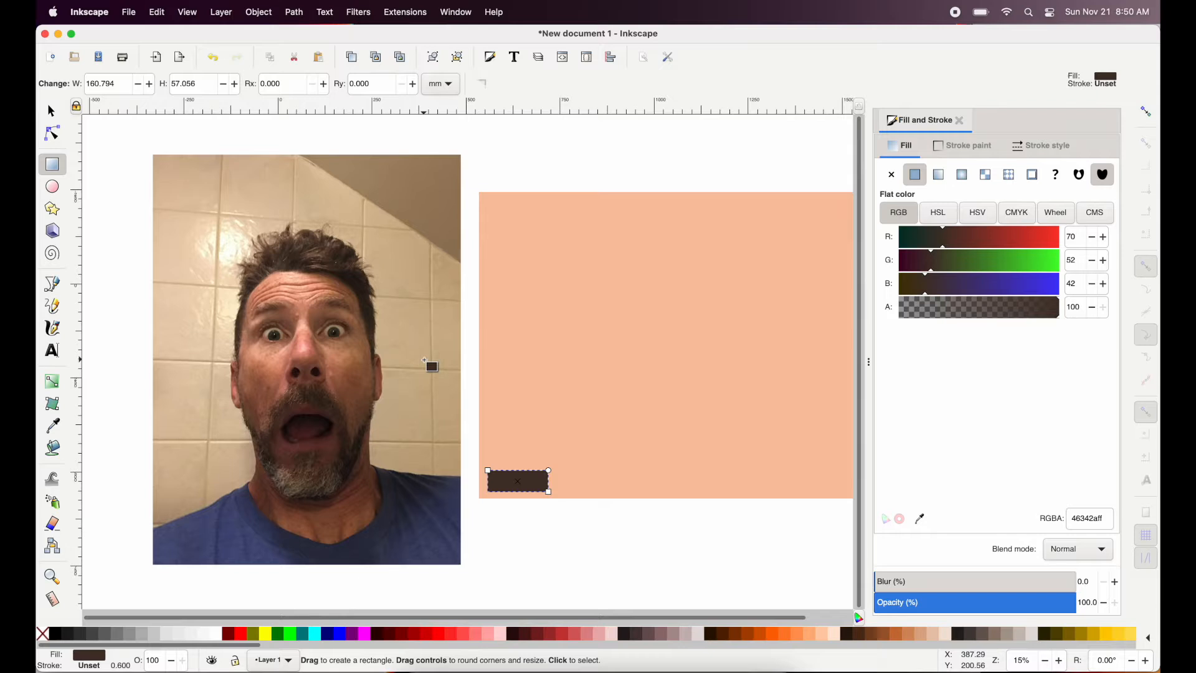
Draw an ellipse with radii of about 25 × 22 mm over the left eye in the photo and fill it black.
left_click(53, 187)
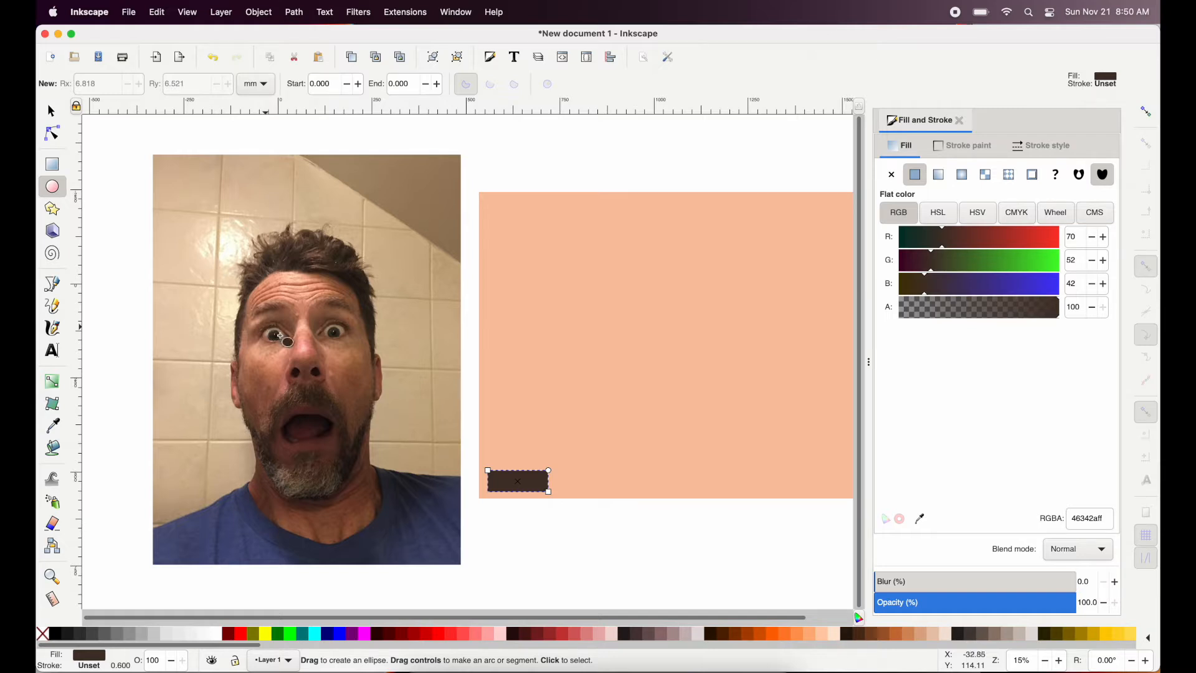
left_click_drag(265, 325, 285, 342)
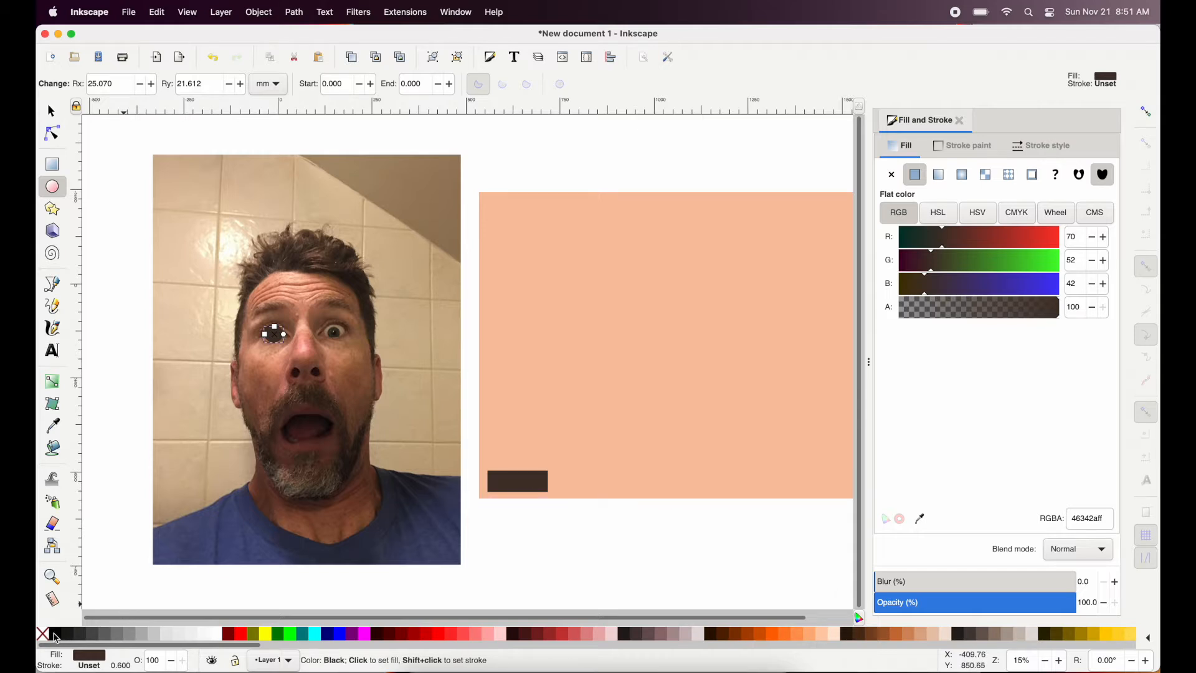
left_click(56, 635)
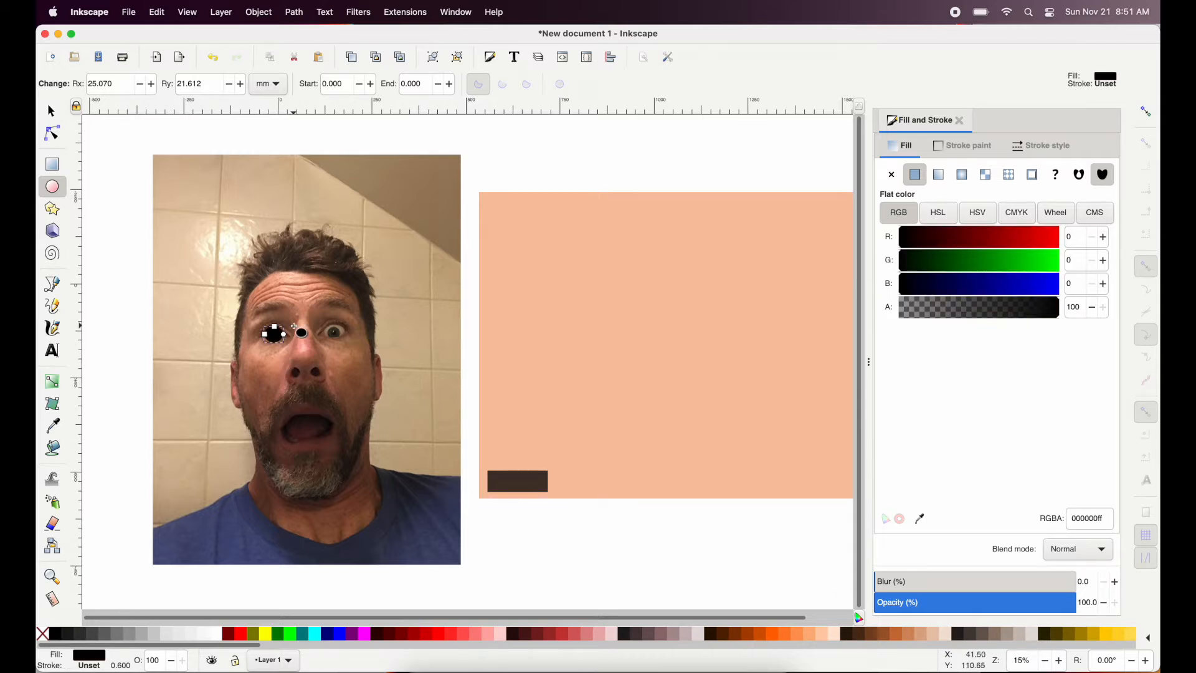
Trace the eyebrow above the black ellipse as a closed curved Bezier path, starting and ending at its outer tip.
scroll(294, 326, "up", 3)
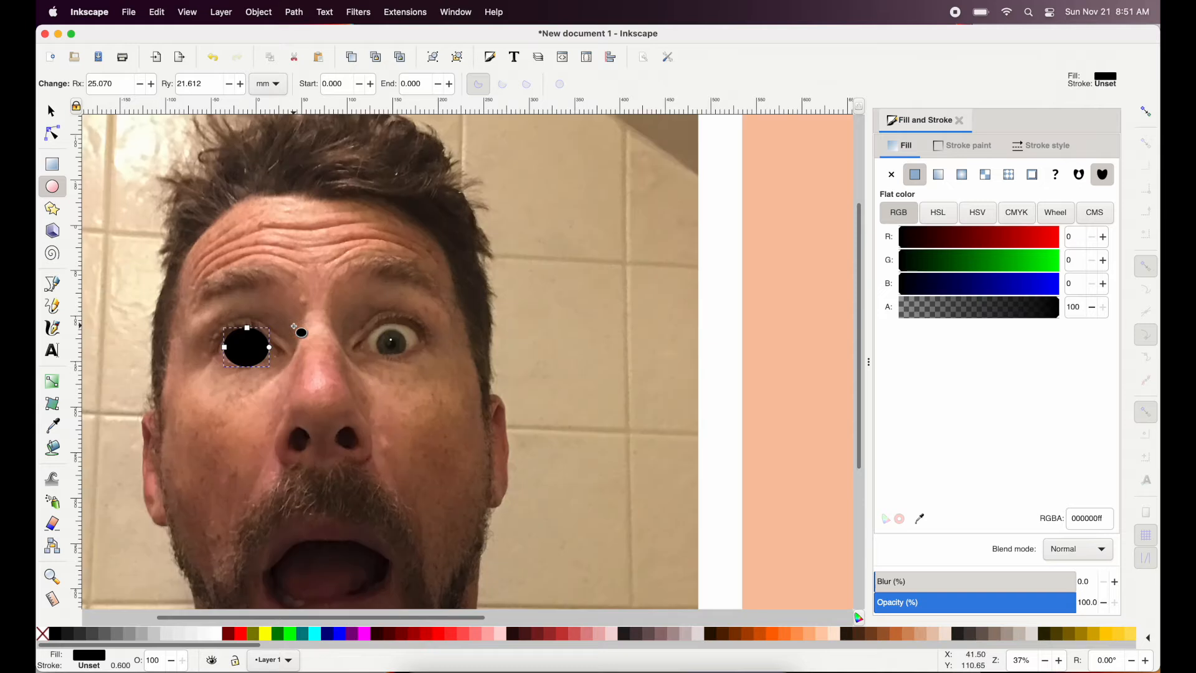
scroll(295, 327, "up", 1)
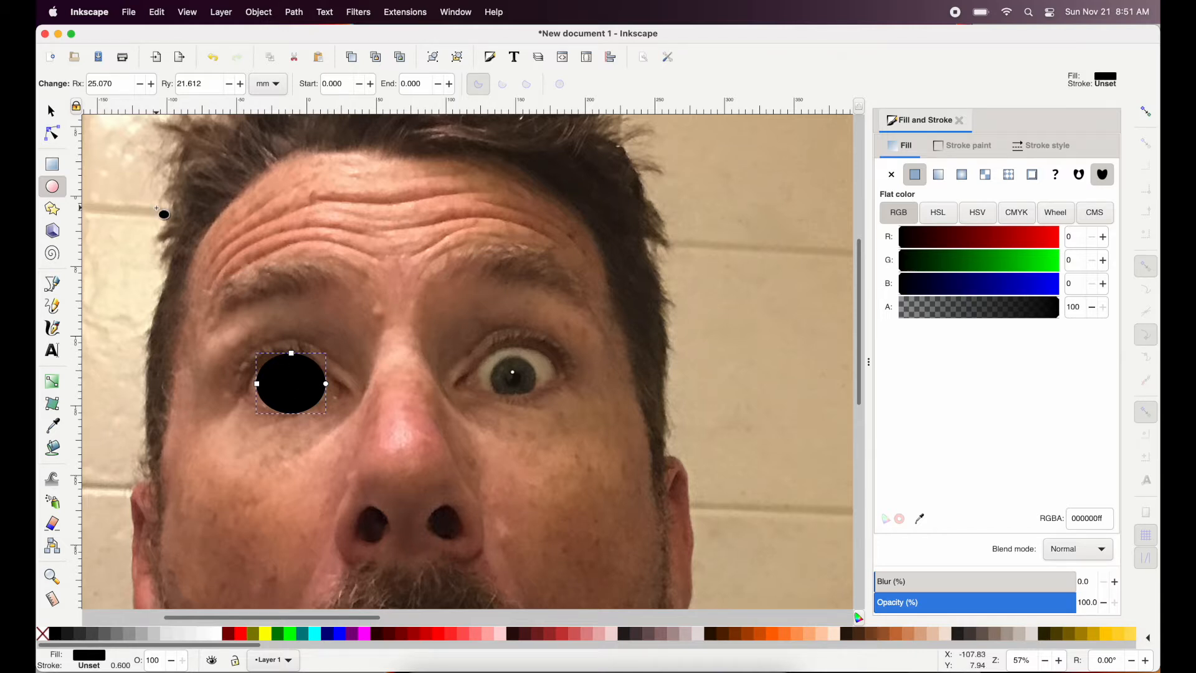
left_click(52, 285)
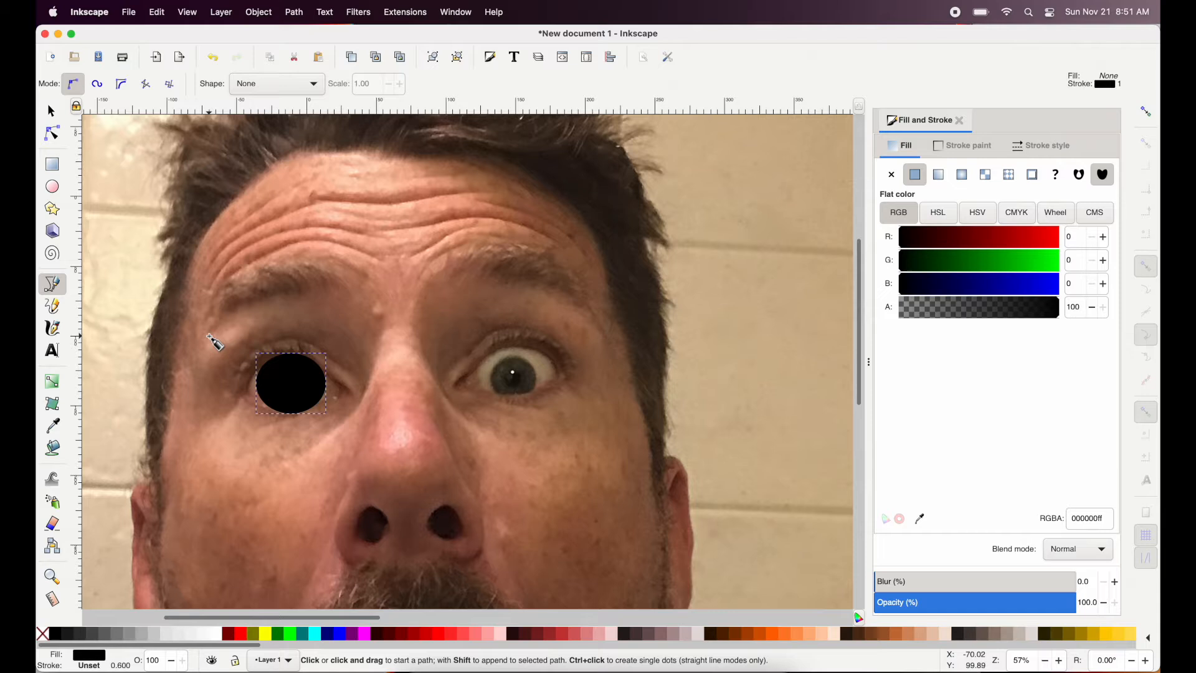
left_click(209, 336)
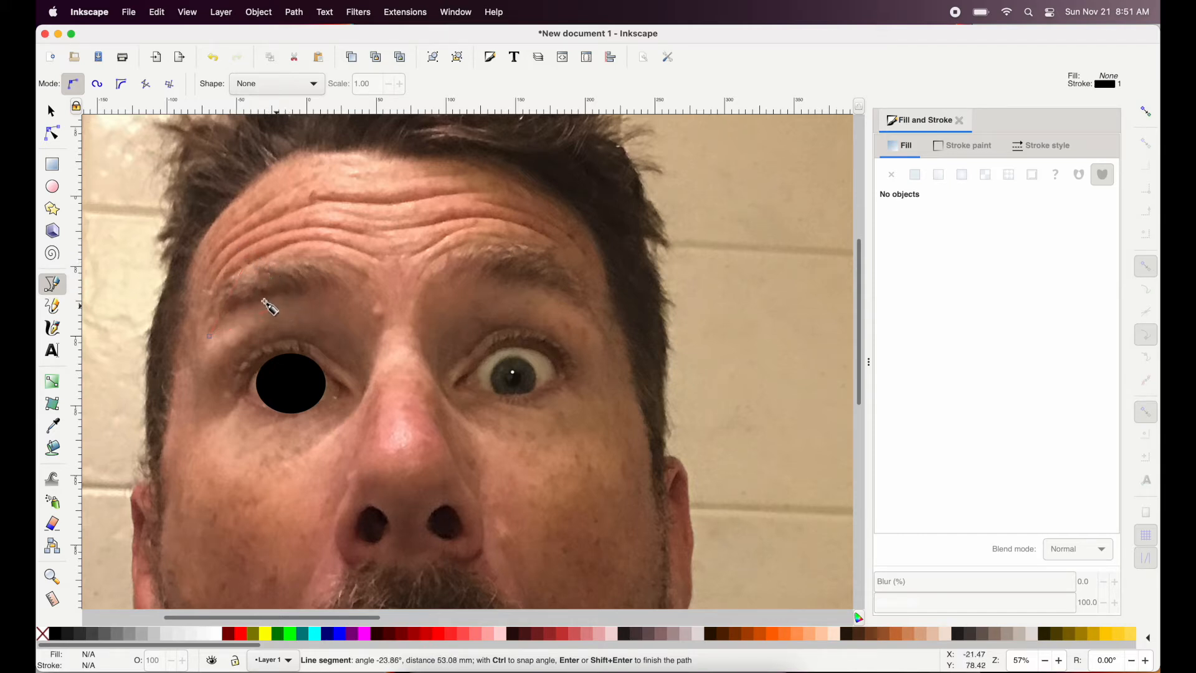
left_click_drag(244, 309, 274, 299)
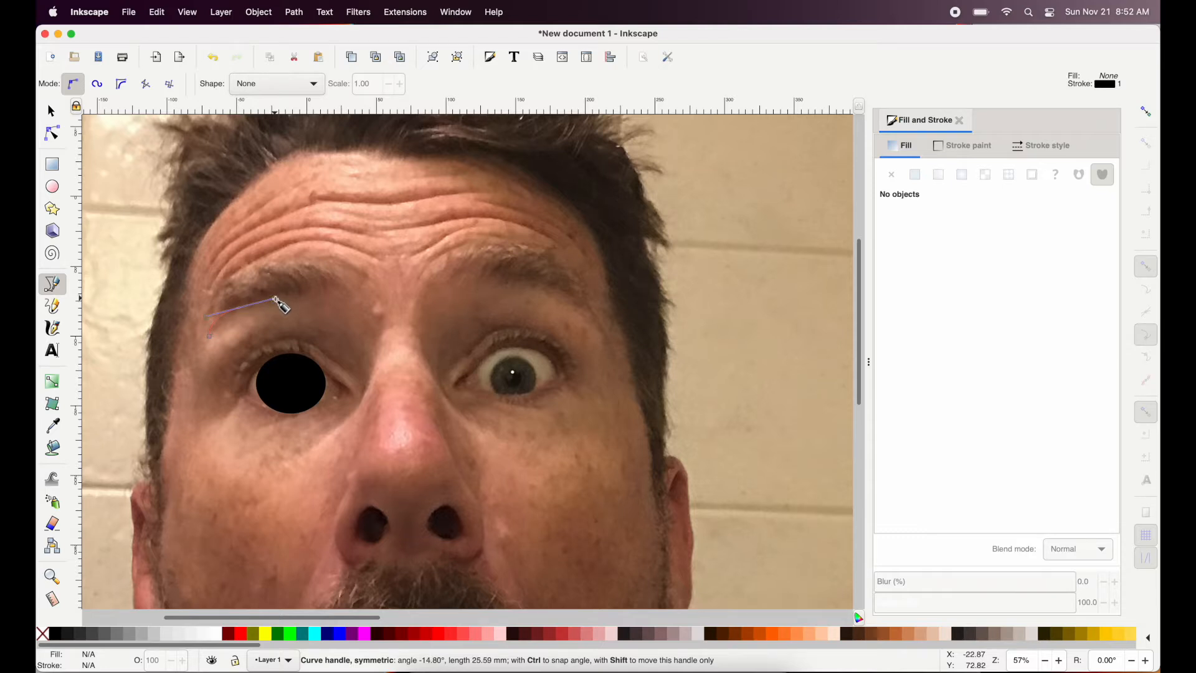
left_click_drag(277, 300, 276, 300)
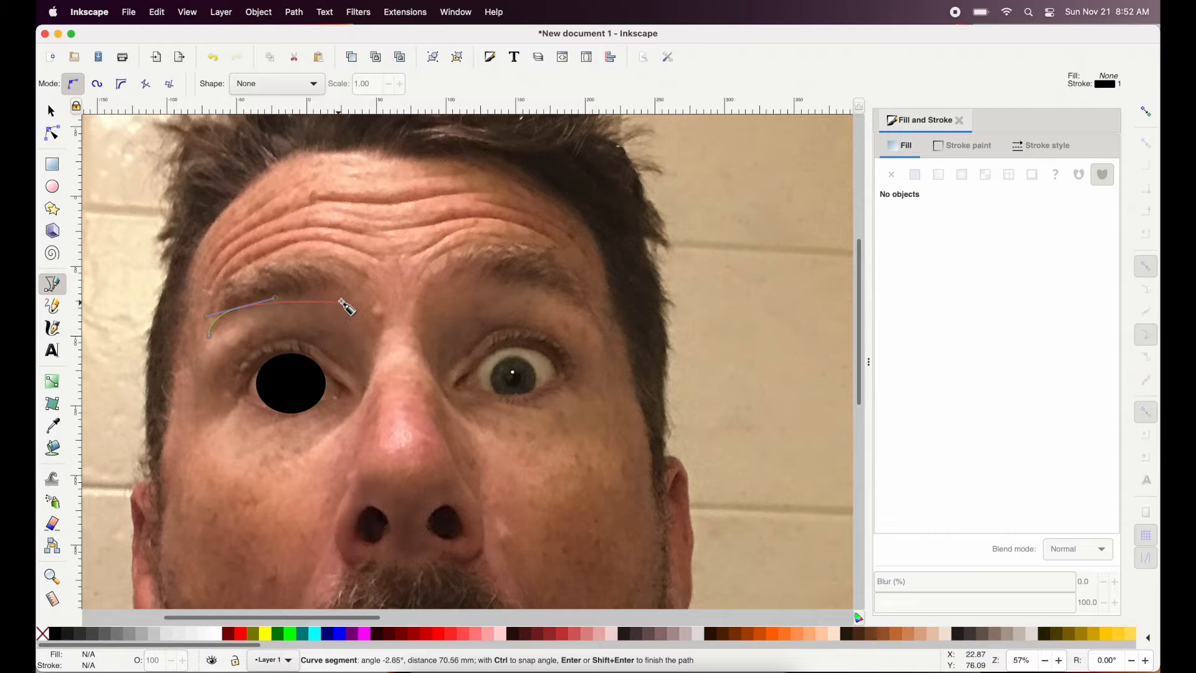
left_click_drag(343, 296, 357, 300)
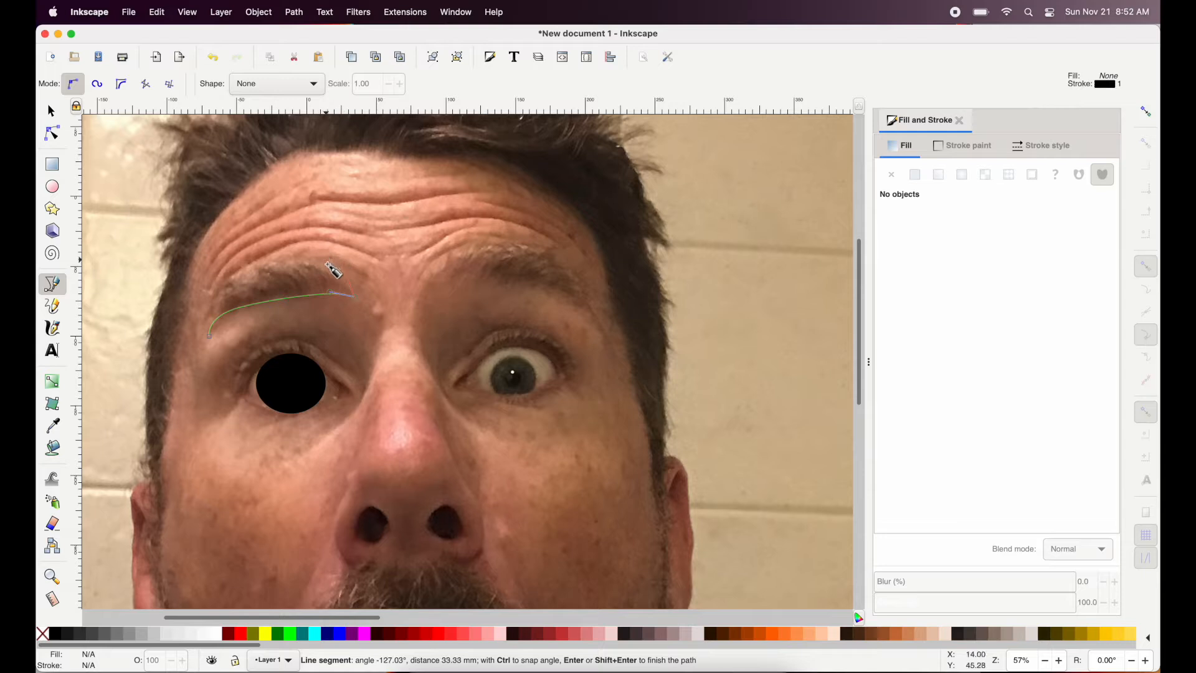
left_click_drag(330, 268, 312, 266)
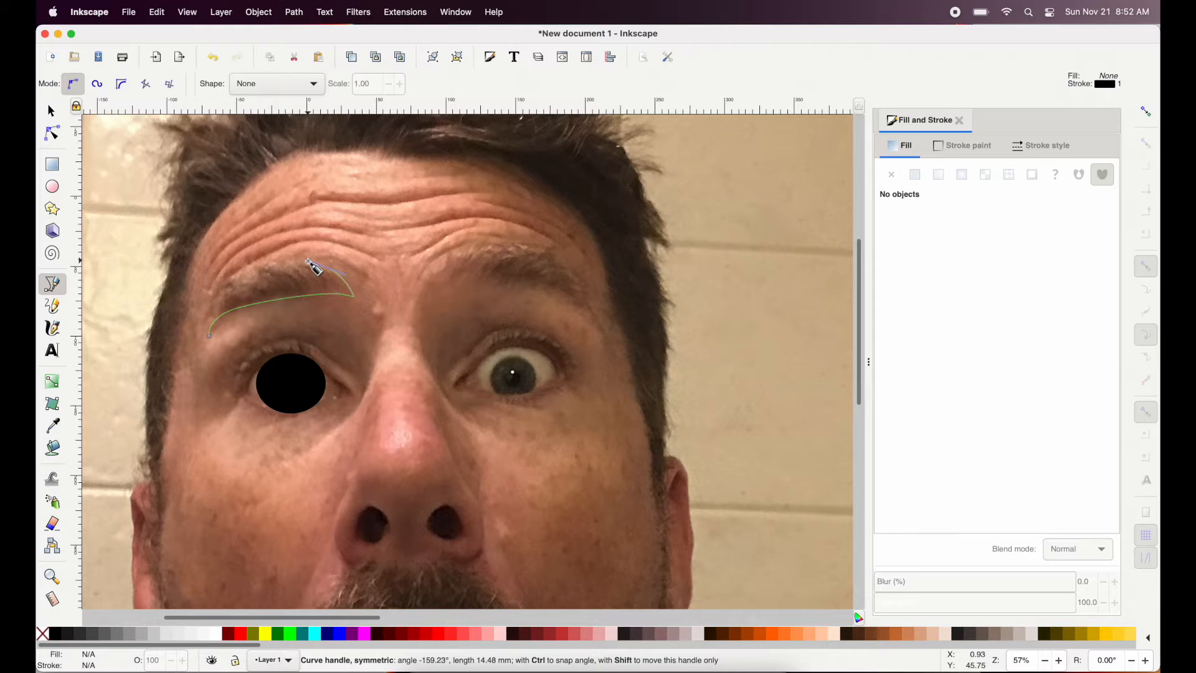
left_click_drag(312, 266, 246, 269)
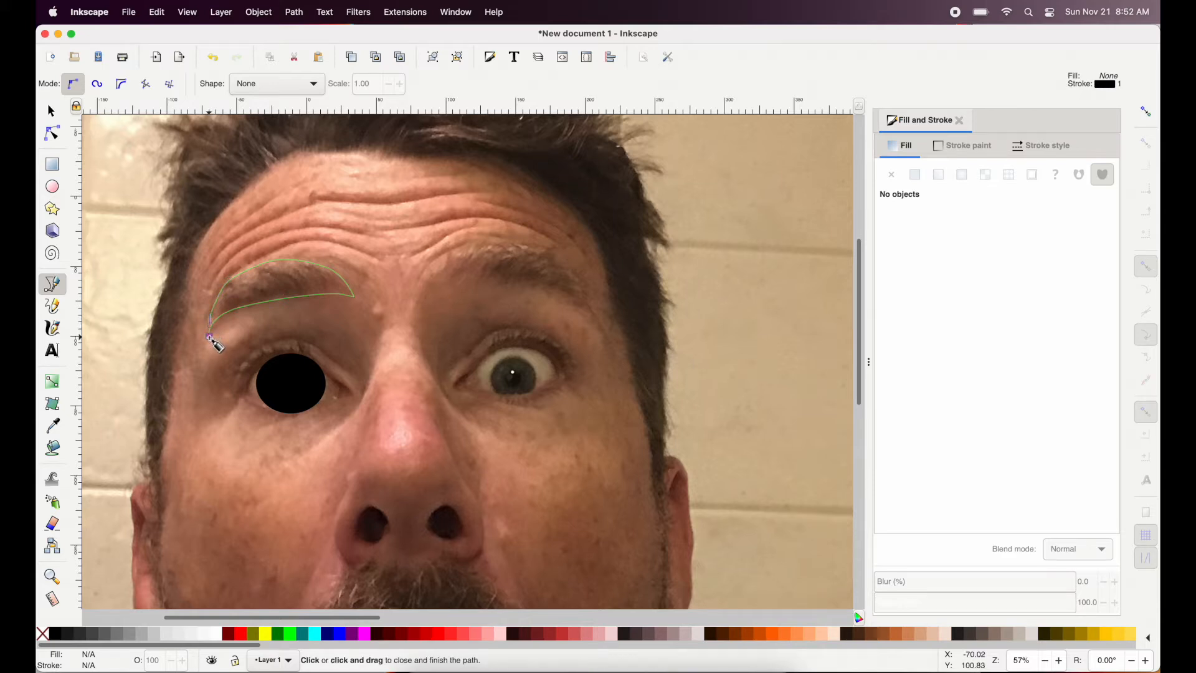
left_click(210, 339)
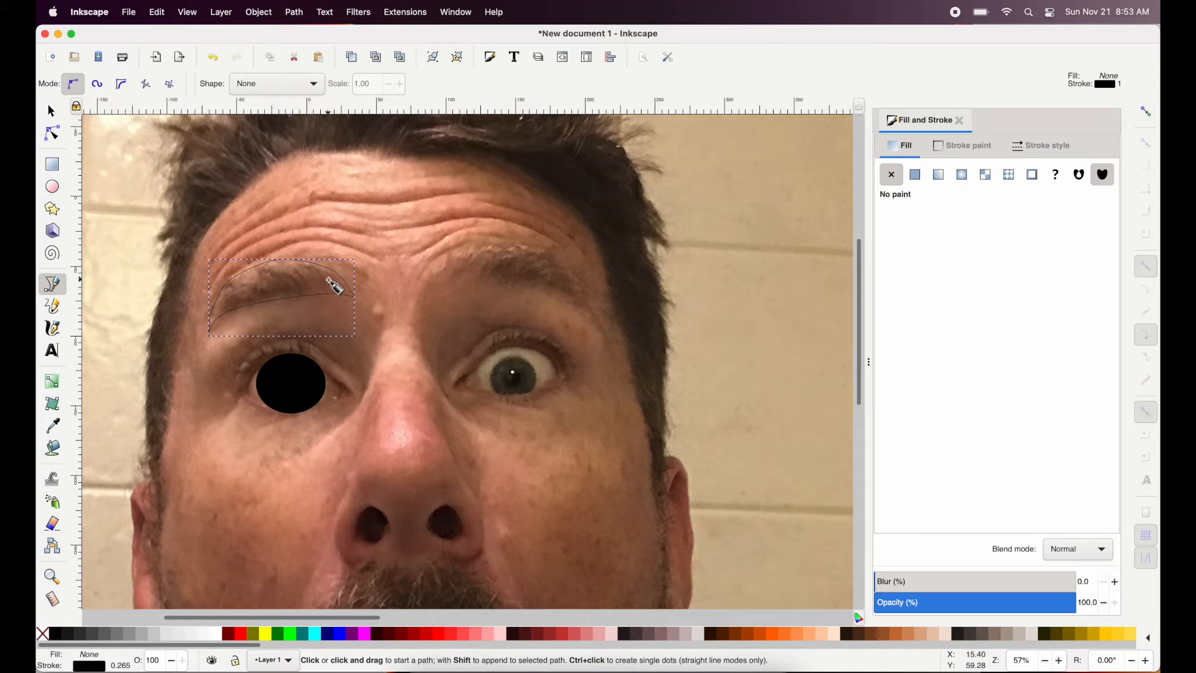
Reshape the eyebrow path's upper edge by adjusting its inner upper node and inserting a node between the two top nodes.
scroll(334, 286, "up", 4)
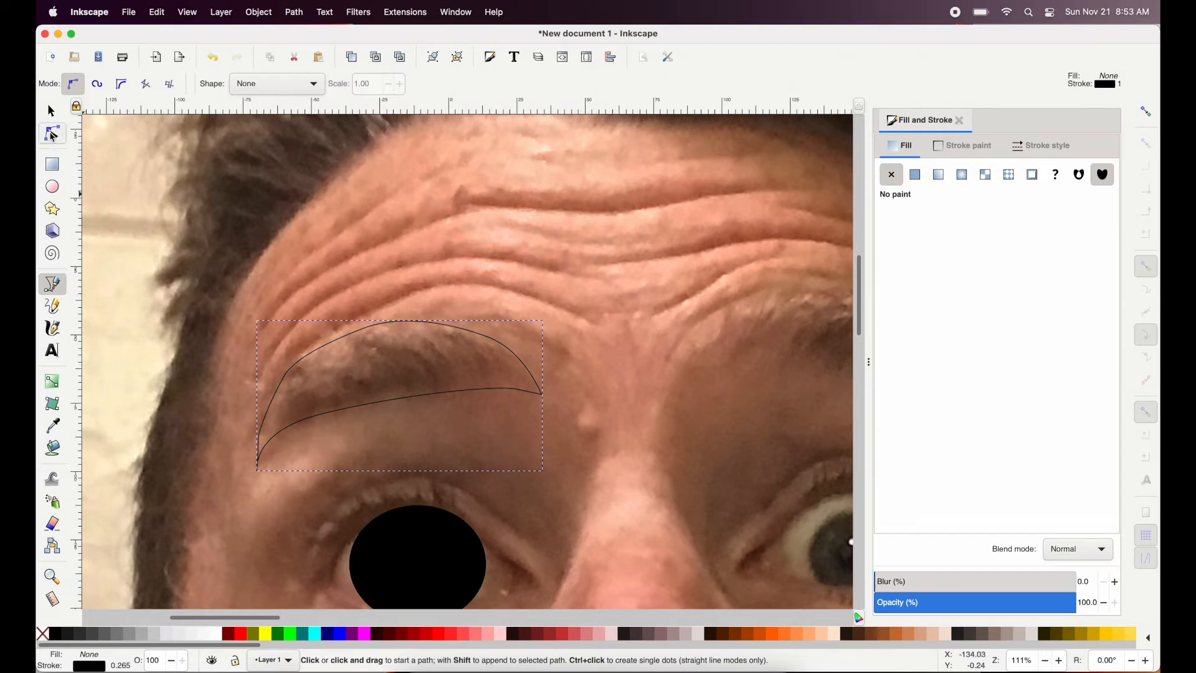
left_click(52, 134)
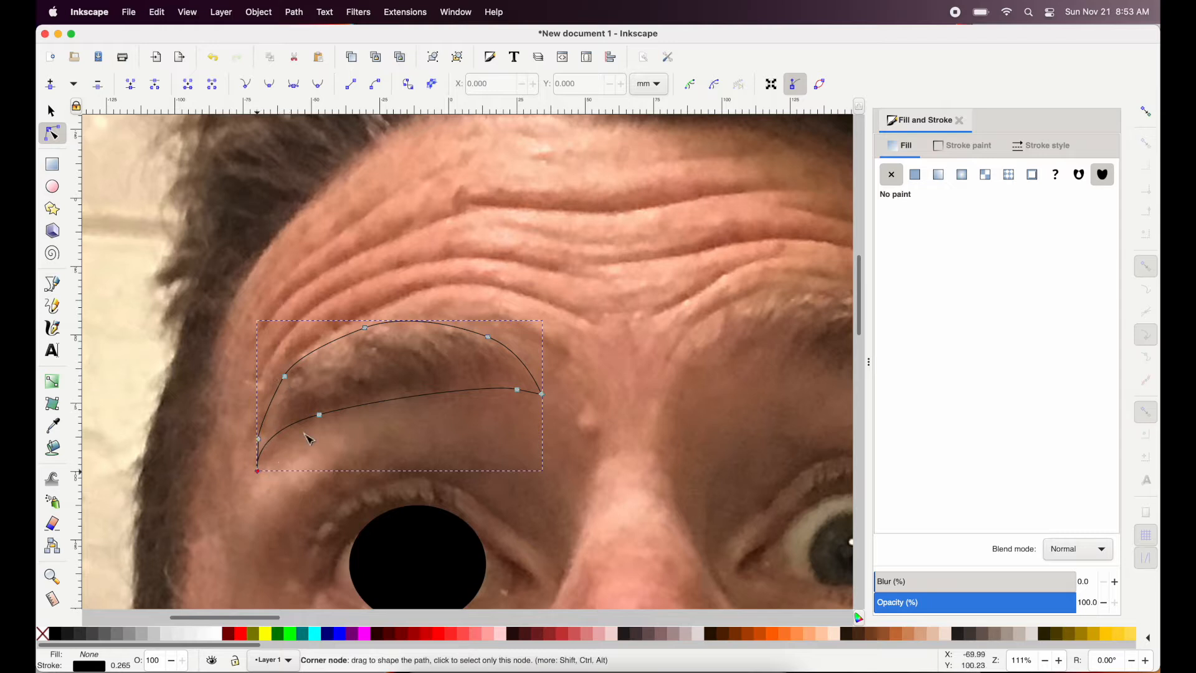
left_click(489, 337)
left_click_drag(528, 354, 497, 343)
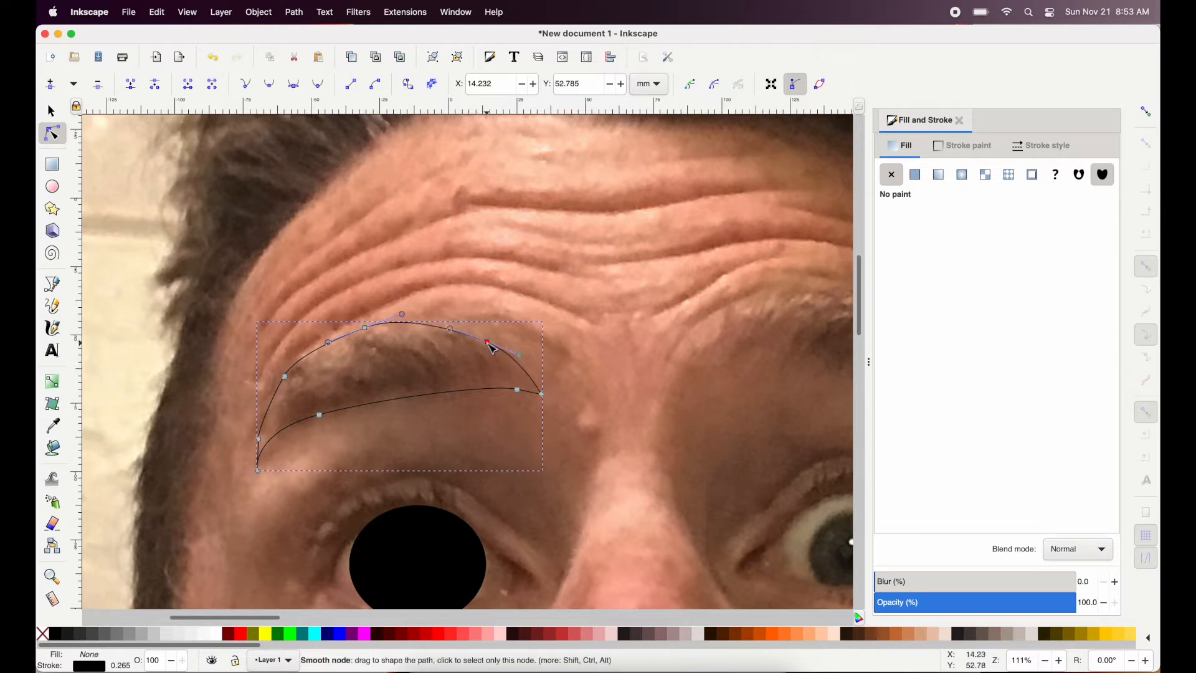
left_click(366, 329)
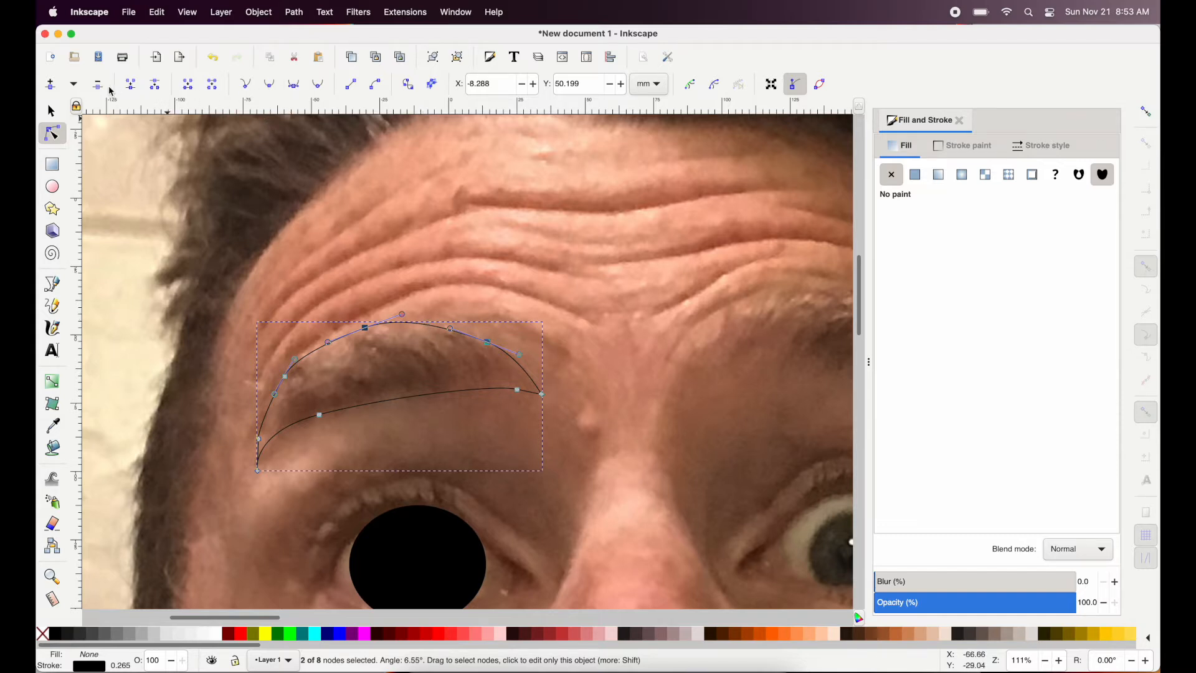
left_click(51, 87)
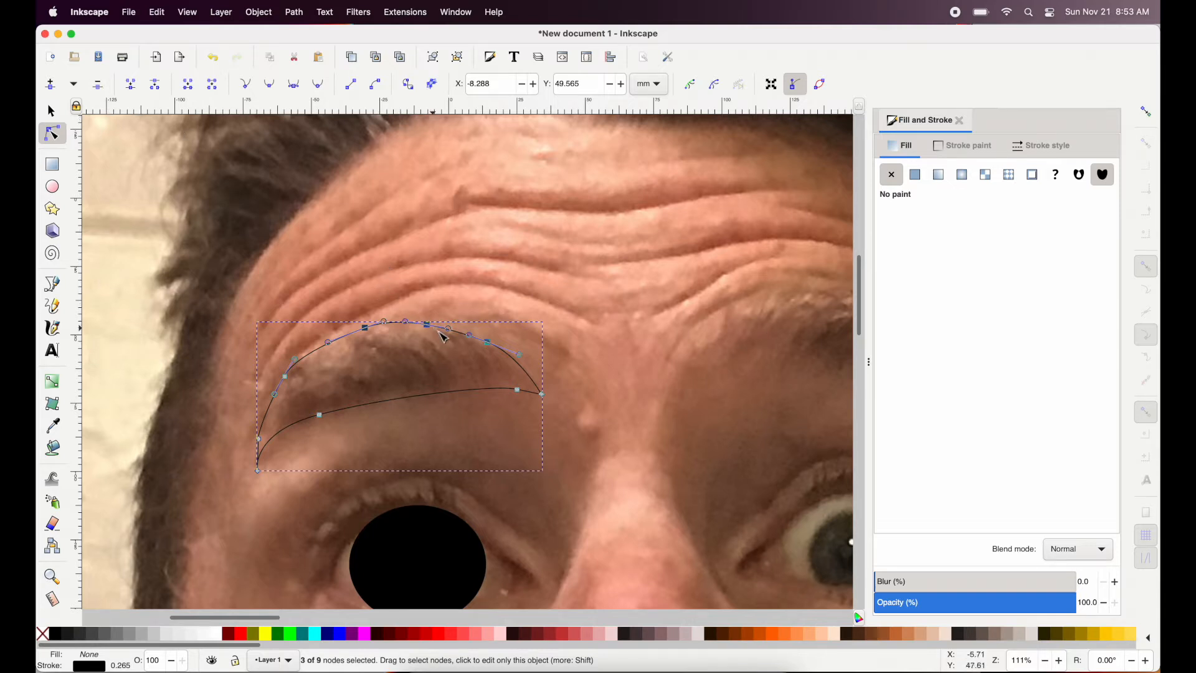
Fill the eyebrow path with the brown sampled from the other eyebrow in the photo (6c4933) and remove its stroke.
scroll(477, 372, "down", 3)
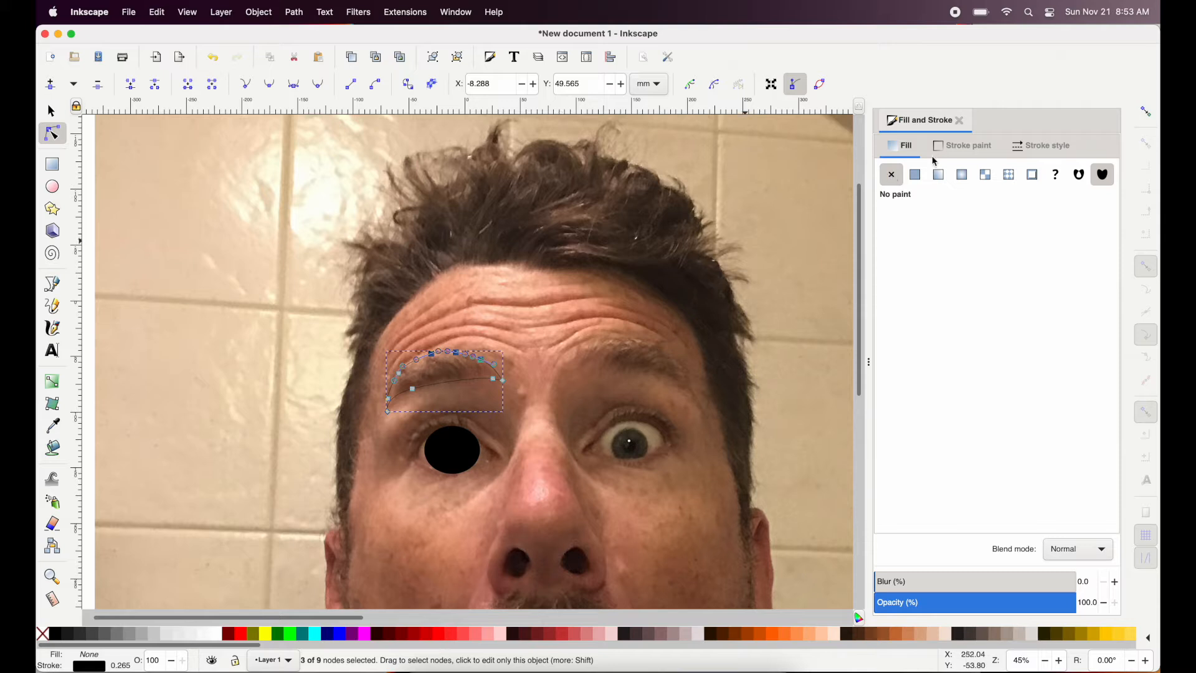
left_click(920, 180)
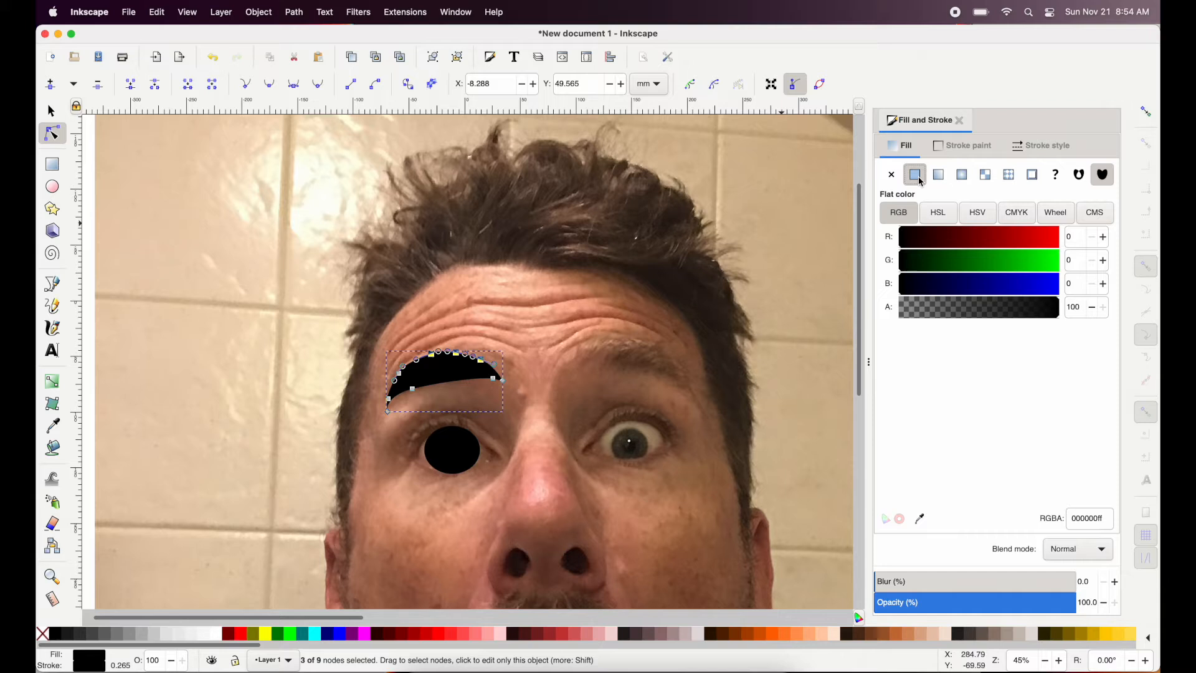
left_click(920, 518)
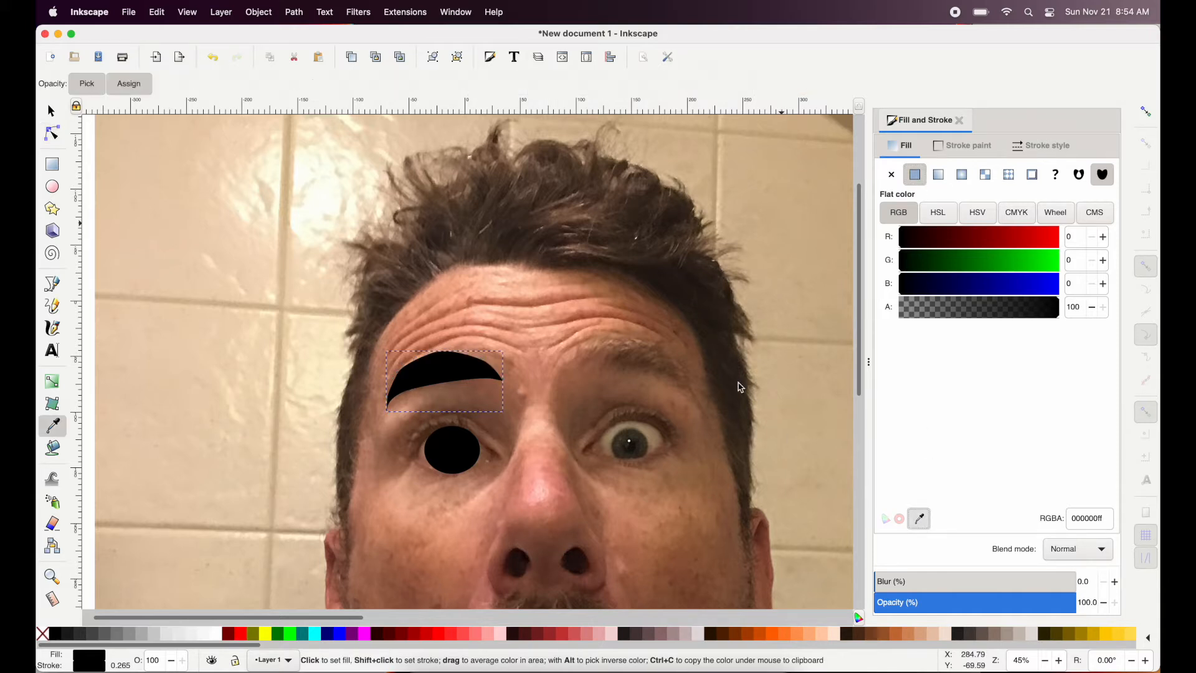
left_click(638, 354)
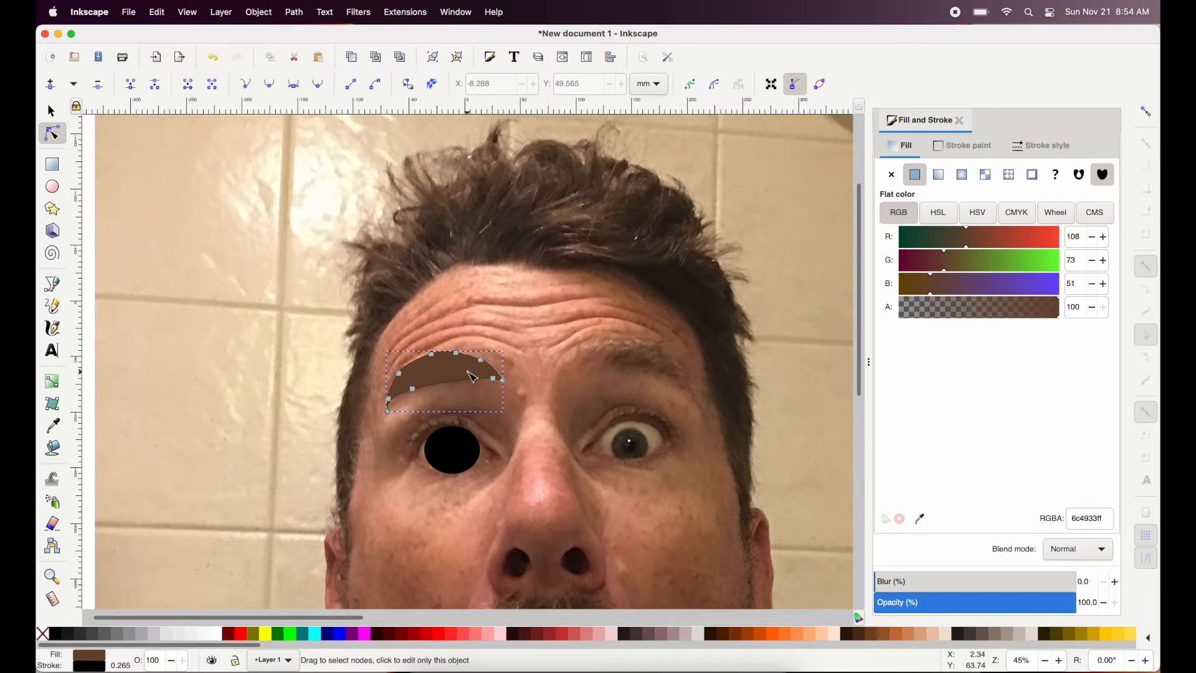
left_click(965, 148)
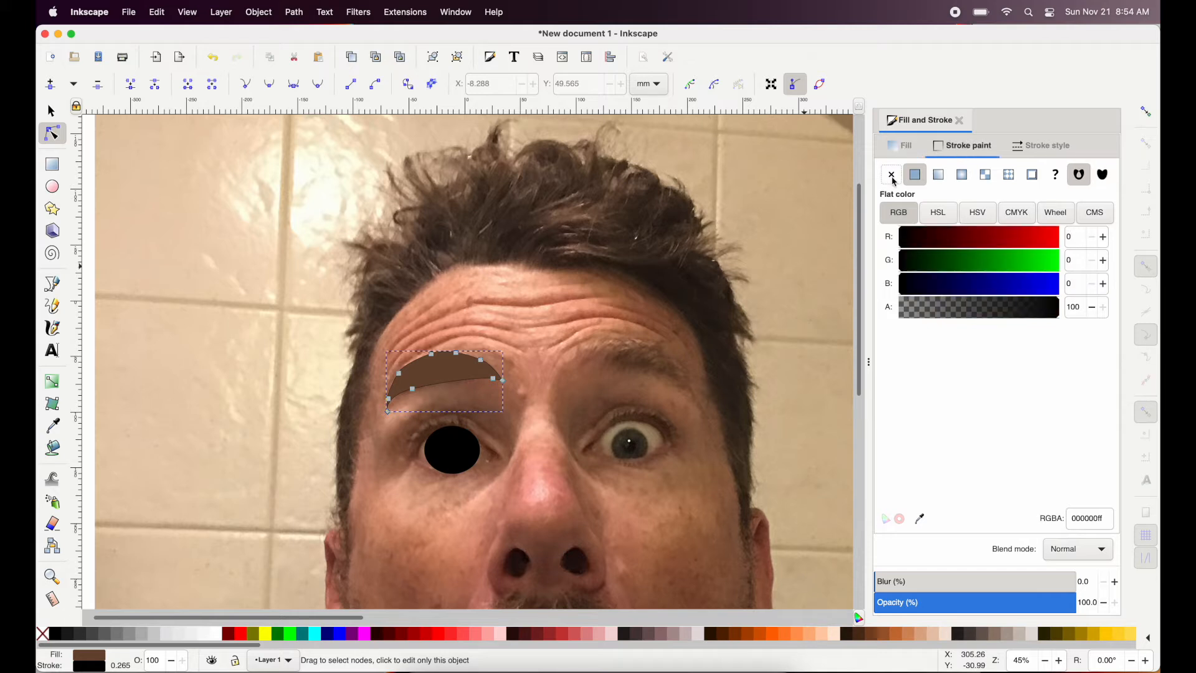
left_click(892, 176)
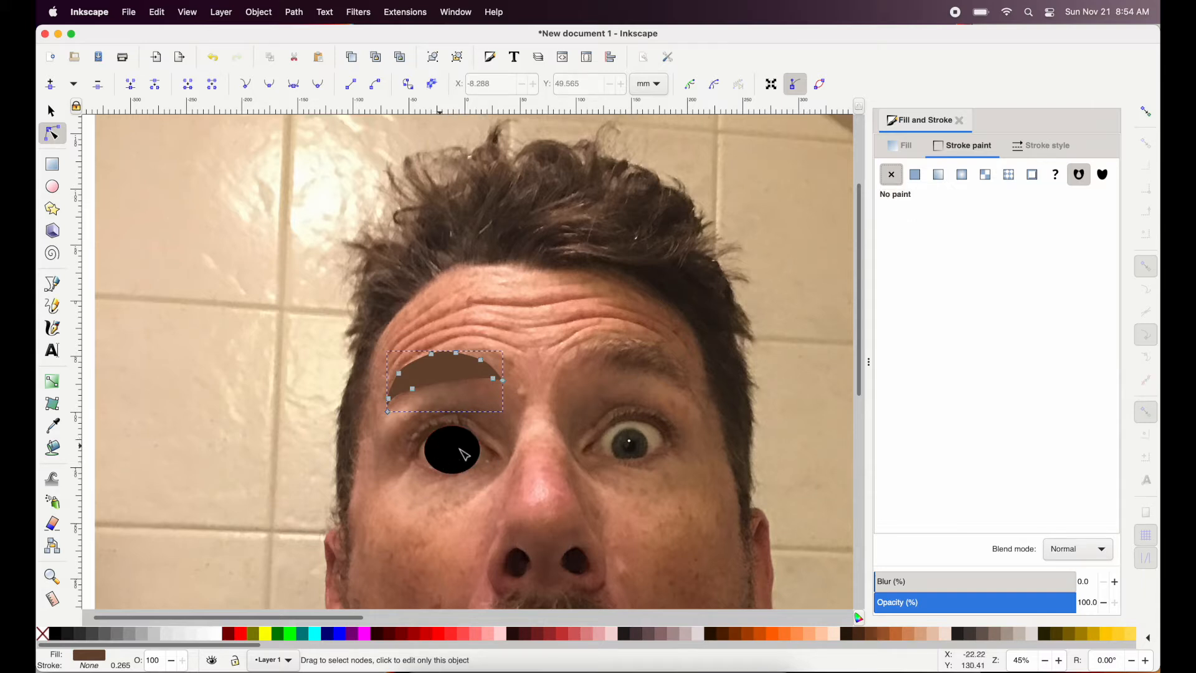
Draw an ellipse with radii of about 16 × 13 mm in the middle of the black eye and fill it white.
left_click(53, 187)
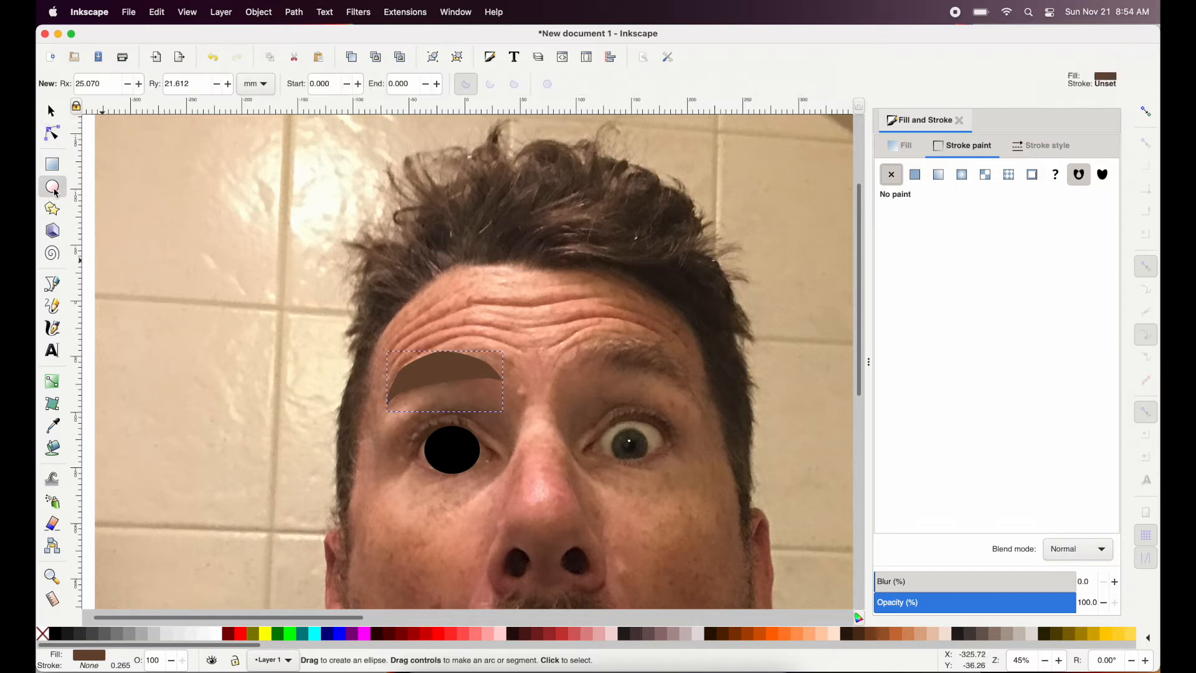
left_click_drag(436, 437, 472, 467)
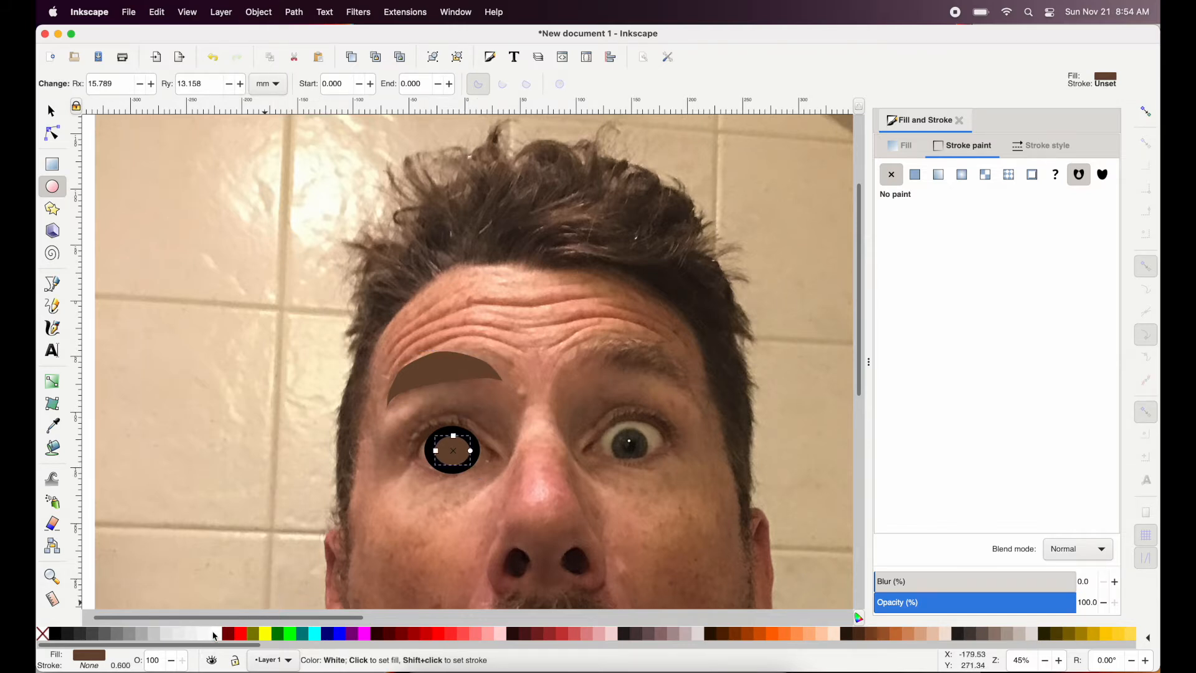
left_click(215, 636)
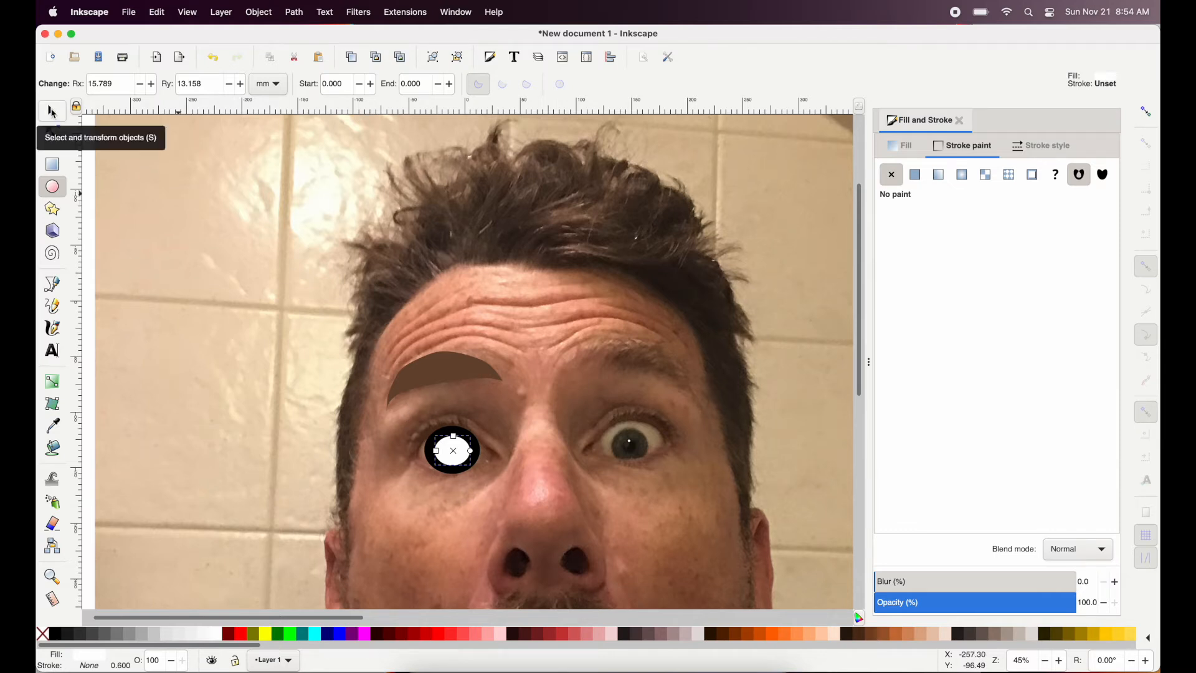
Copy the white ellipse, the black ellipse and the eyebrow together and paste a duplicate set.
left_click(53, 112)
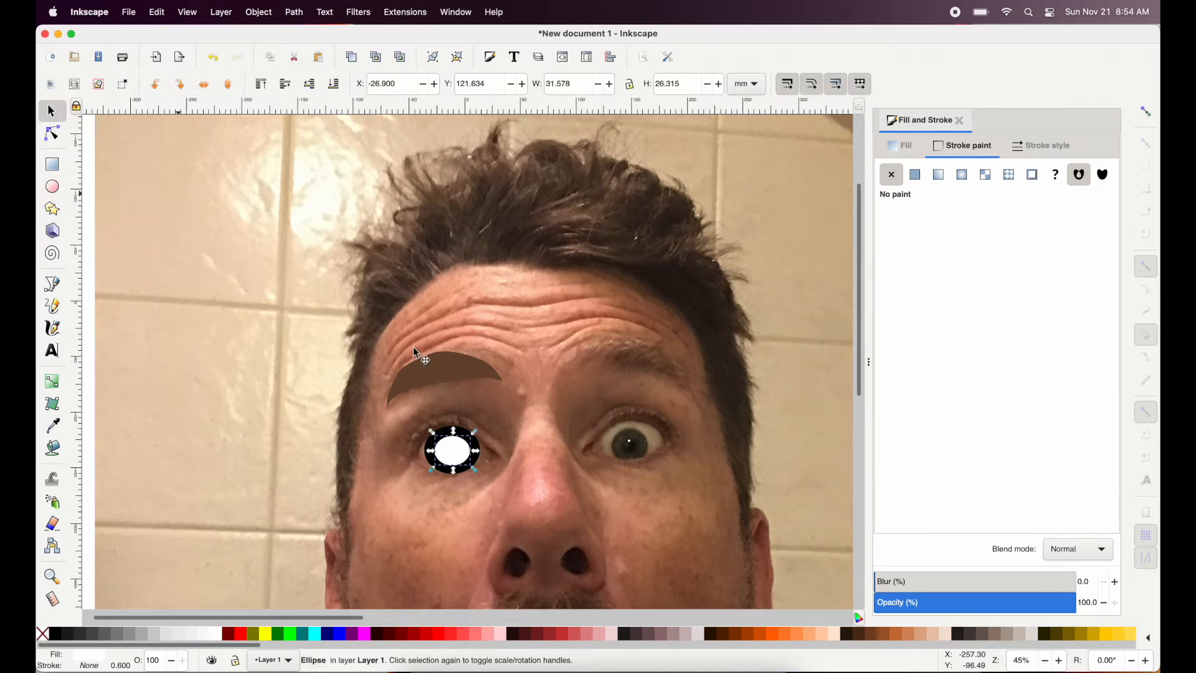
left_click(428, 449, "shift")
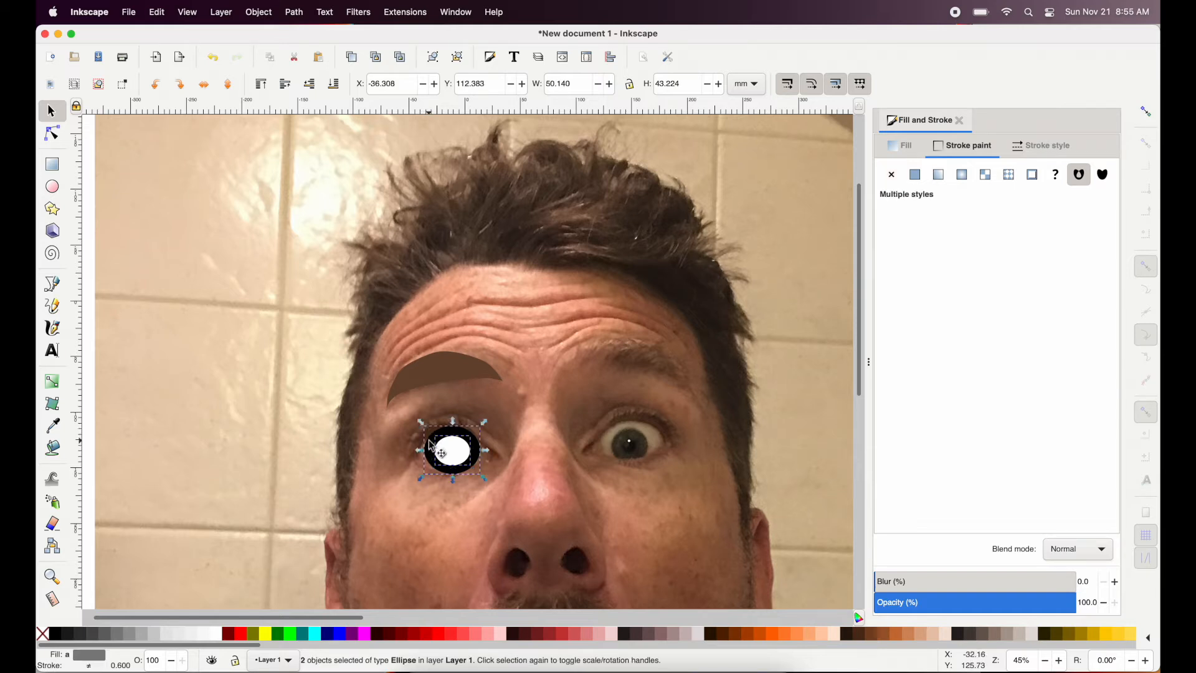
left_click(437, 373, "shift")
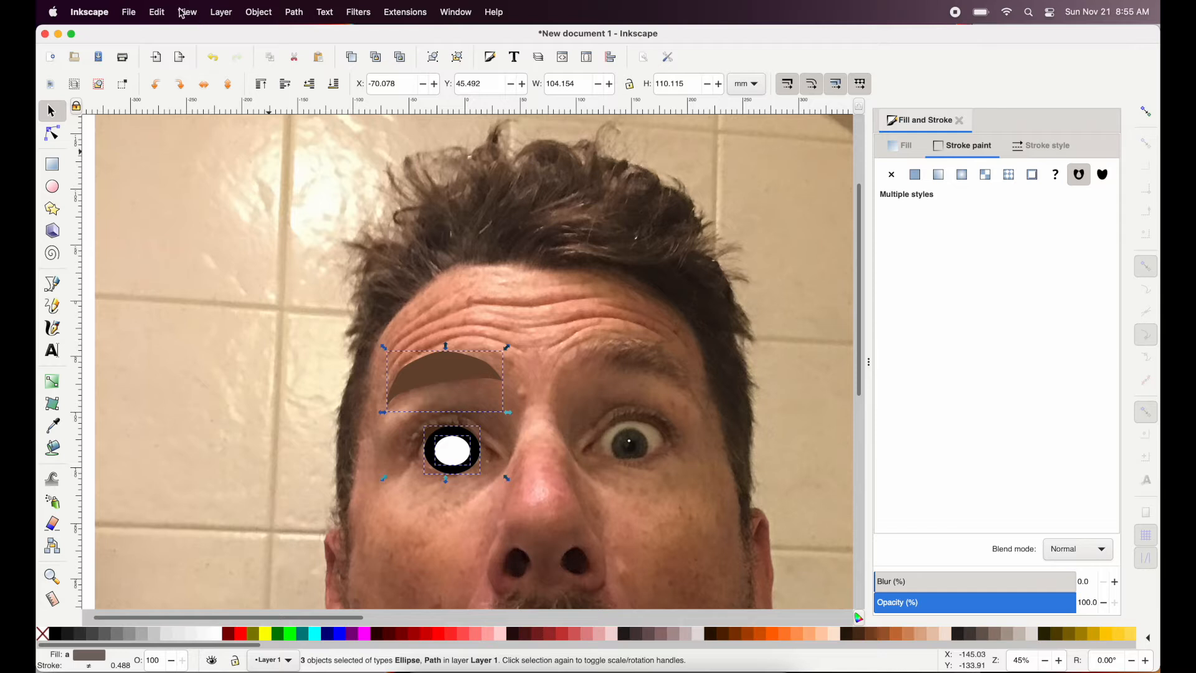
left_click(158, 14)
left_click(170, 99)
left_click(159, 14)
left_click(175, 115)
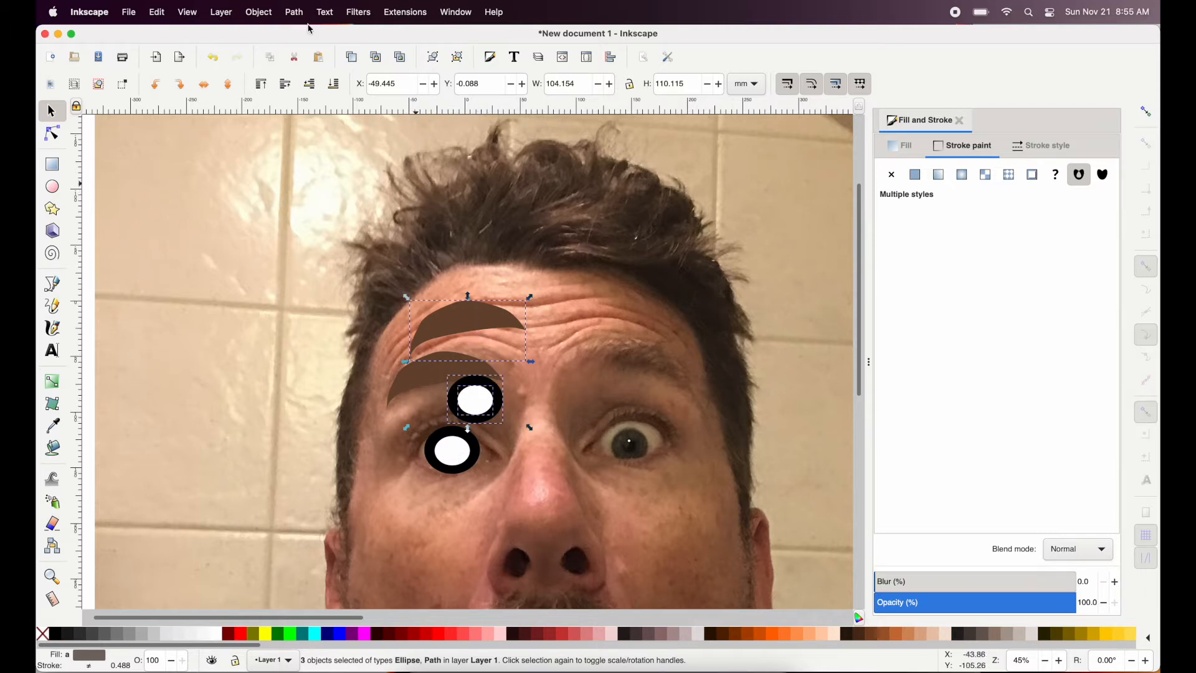
Flip the pasted eye and eyebrow horizontally and place them over the other eye and eyebrow in the photo.
left_click(259, 14)
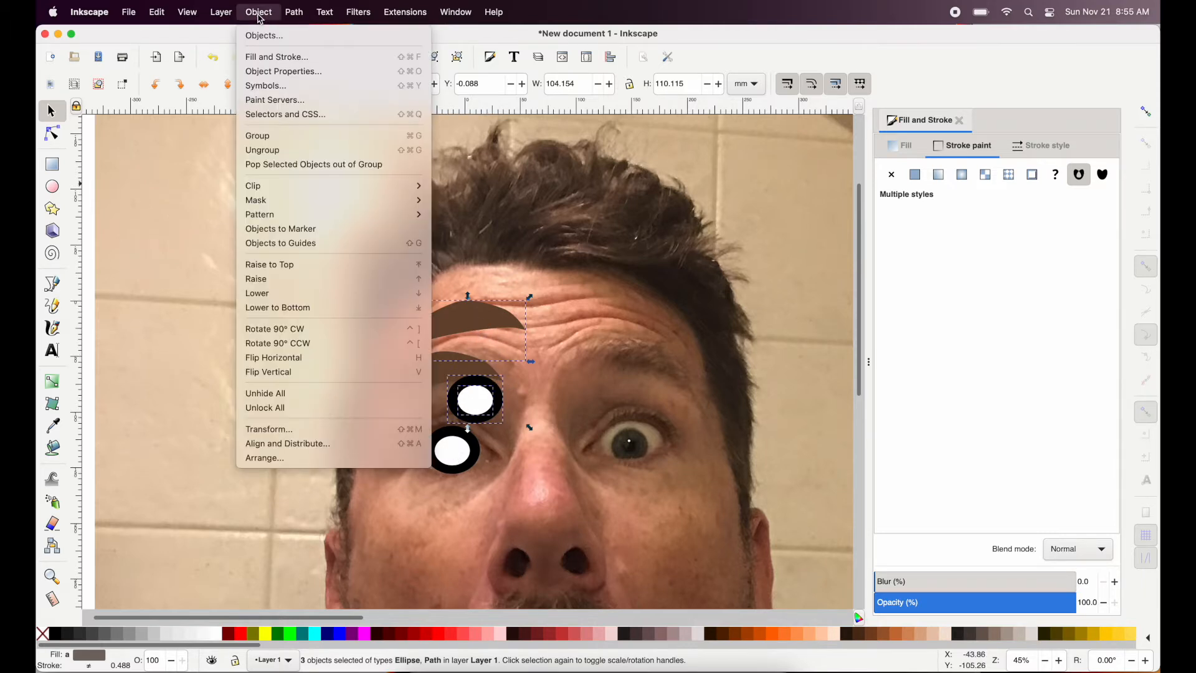
left_click(314, 360)
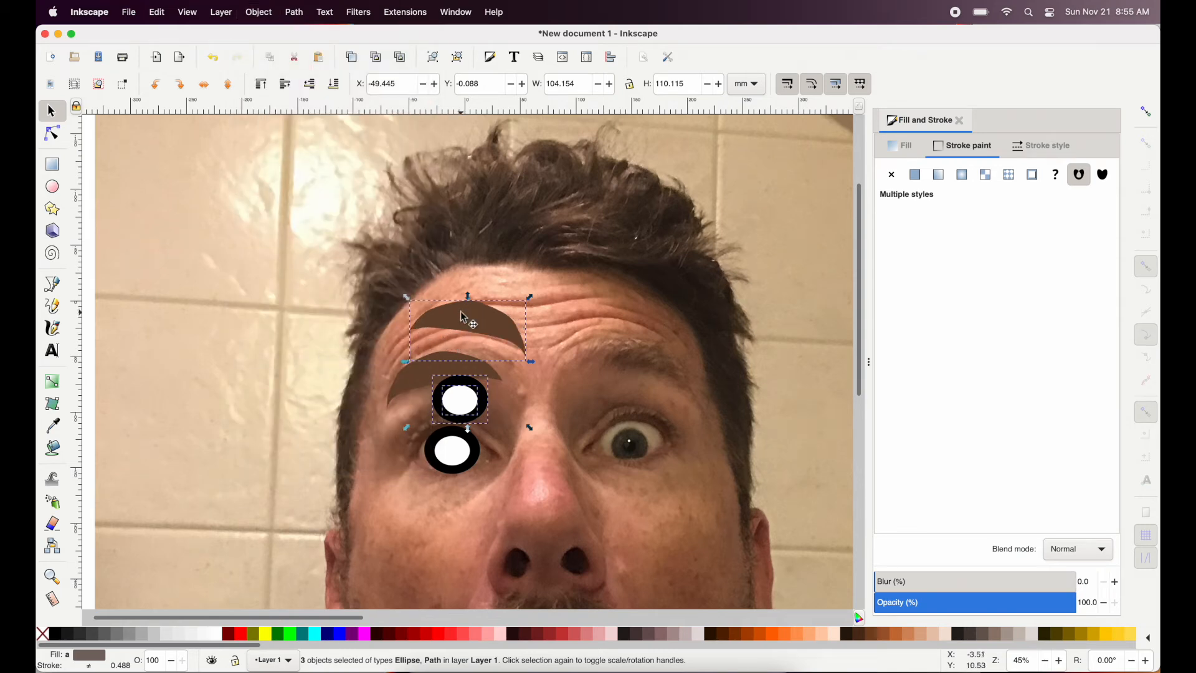
left_click_drag(461, 313, 639, 353)
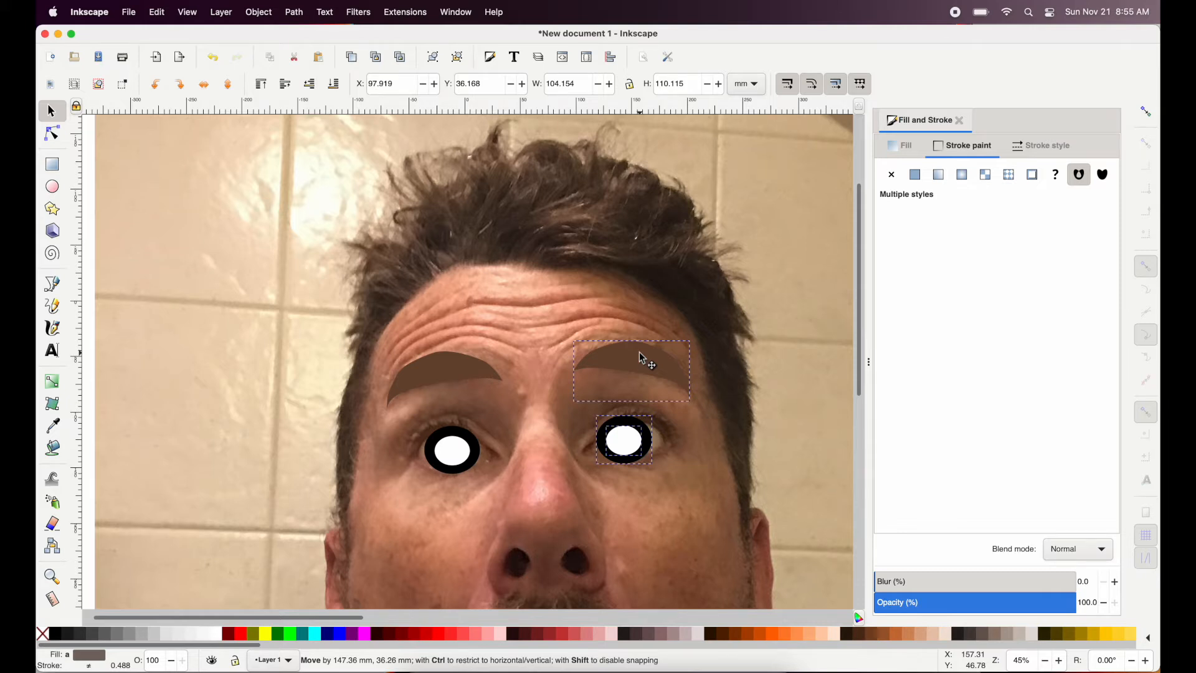
left_click_drag(639, 352, 639, 353)
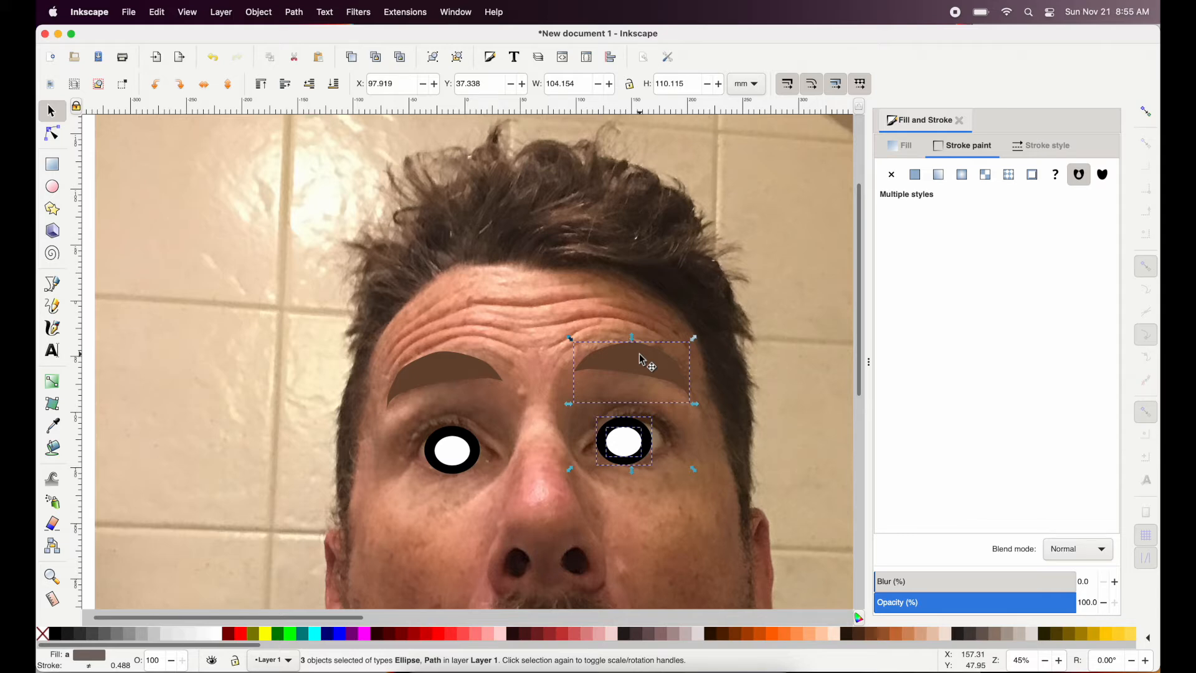
Trace the edge of the open mouth in the photo as a closed curved path and leave it without a fill.
scroll(639, 353, "down", 10)
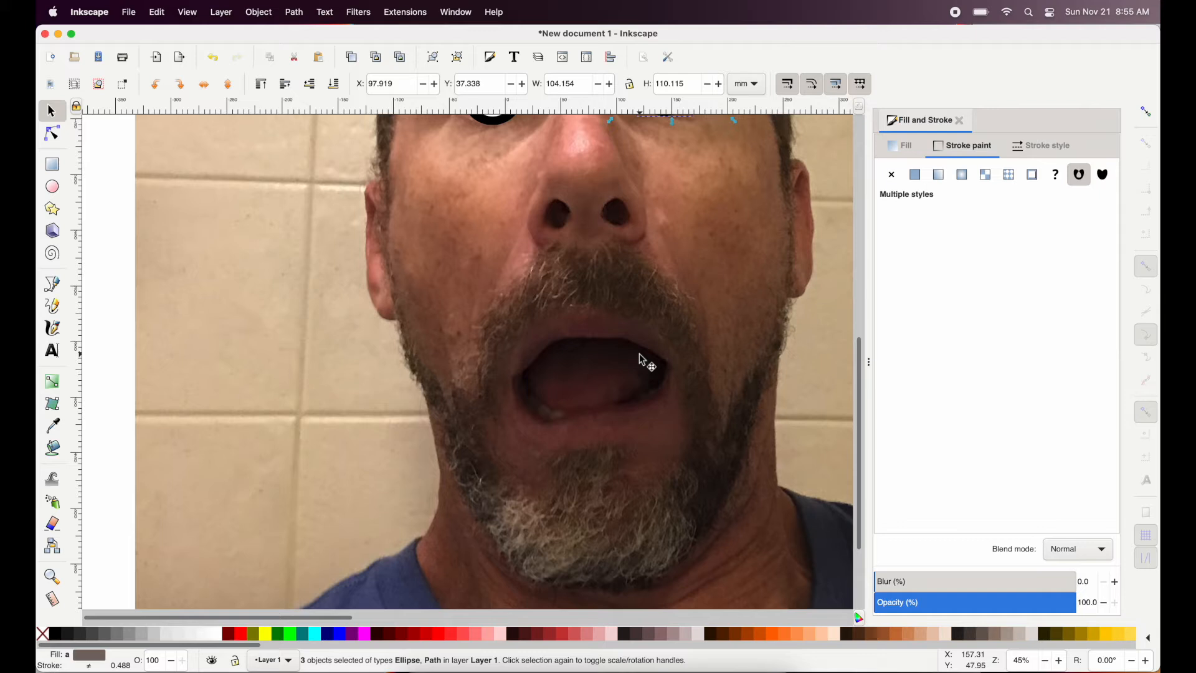
scroll(639, 355, "up", 3)
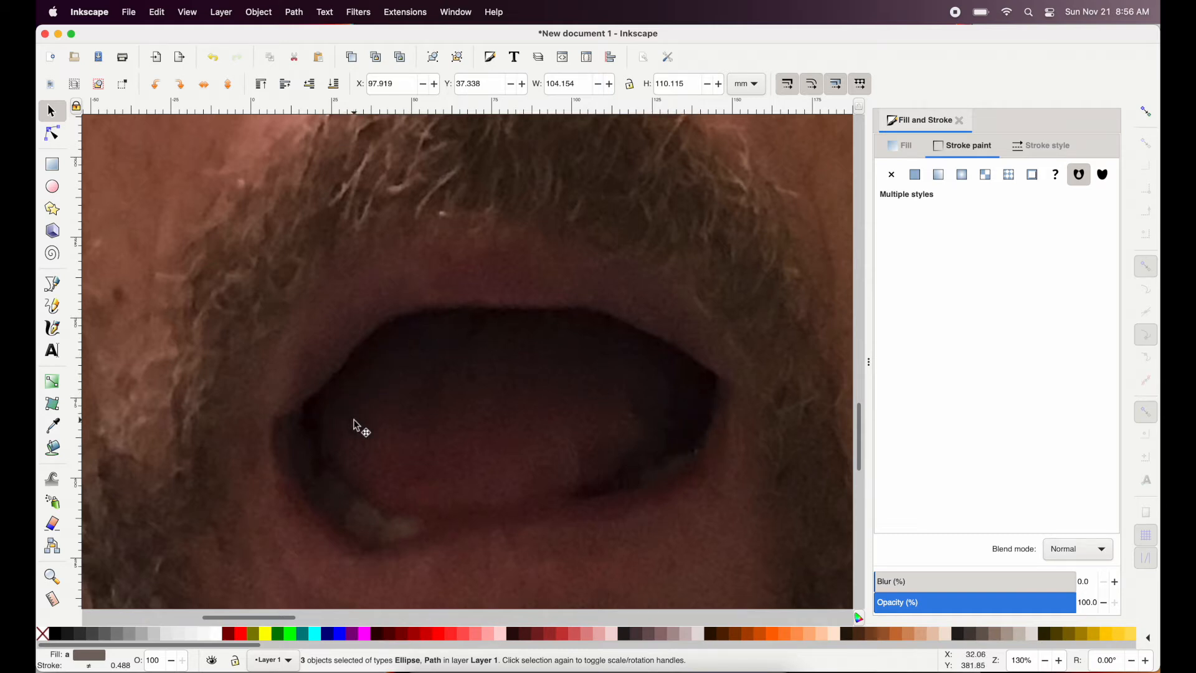
left_click(53, 284)
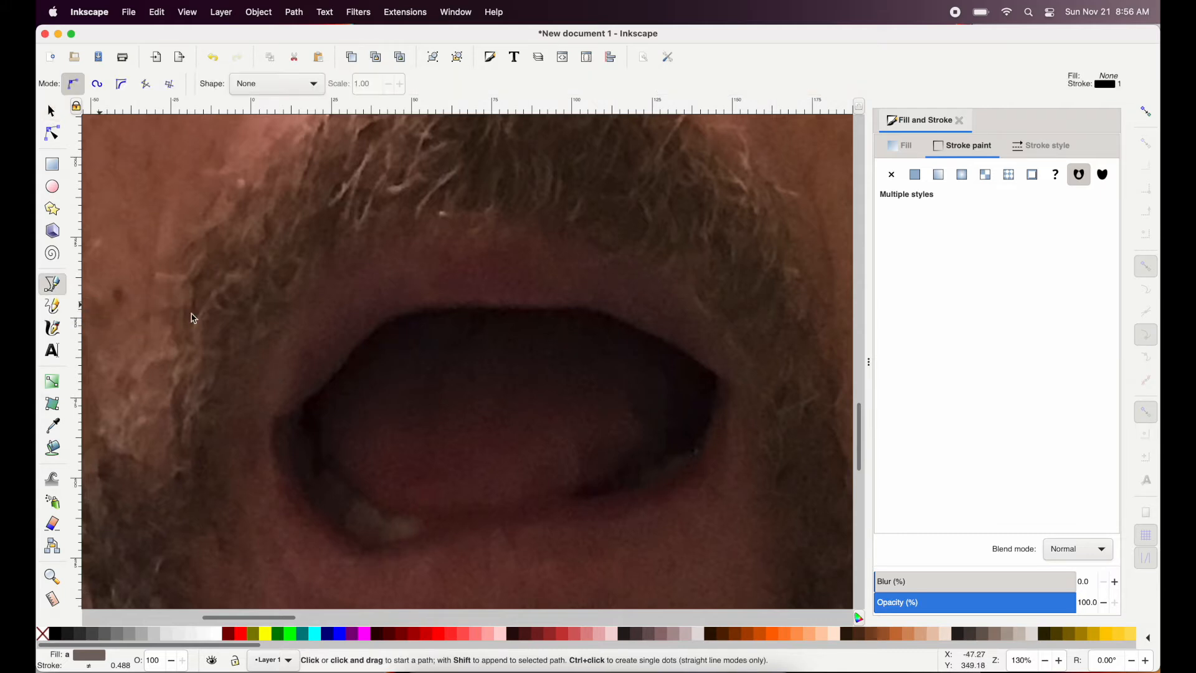
left_click(272, 418)
left_click_drag(299, 409, 448, 307)
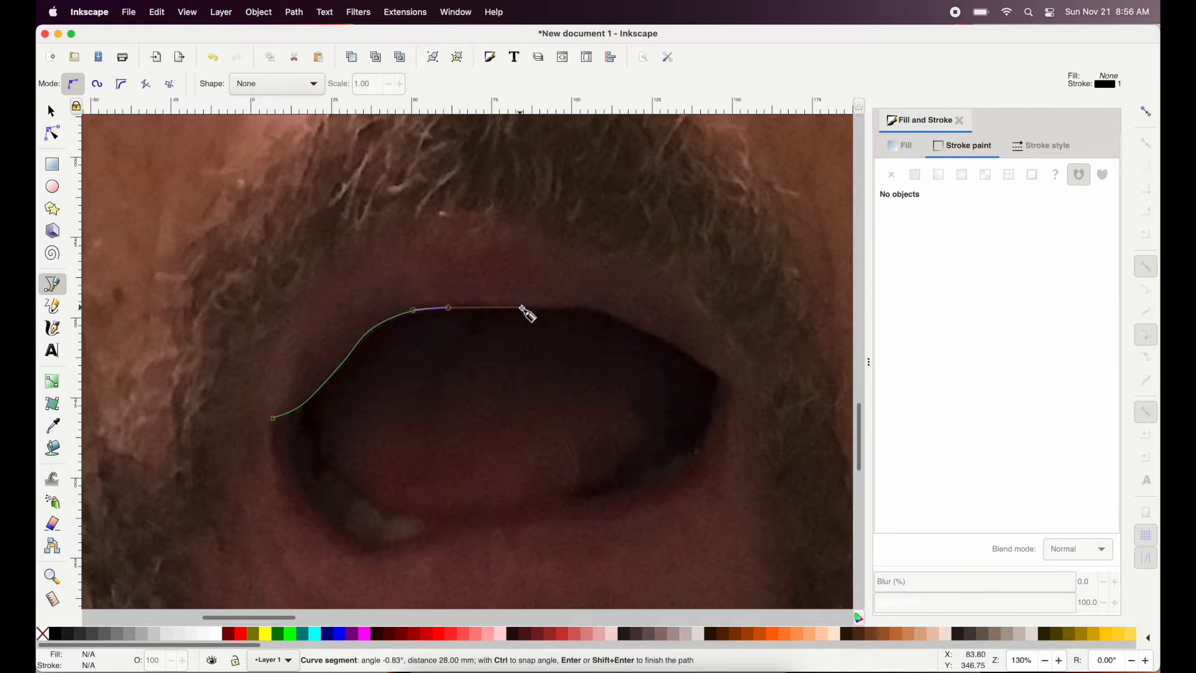
left_click_drag(586, 310, 666, 337)
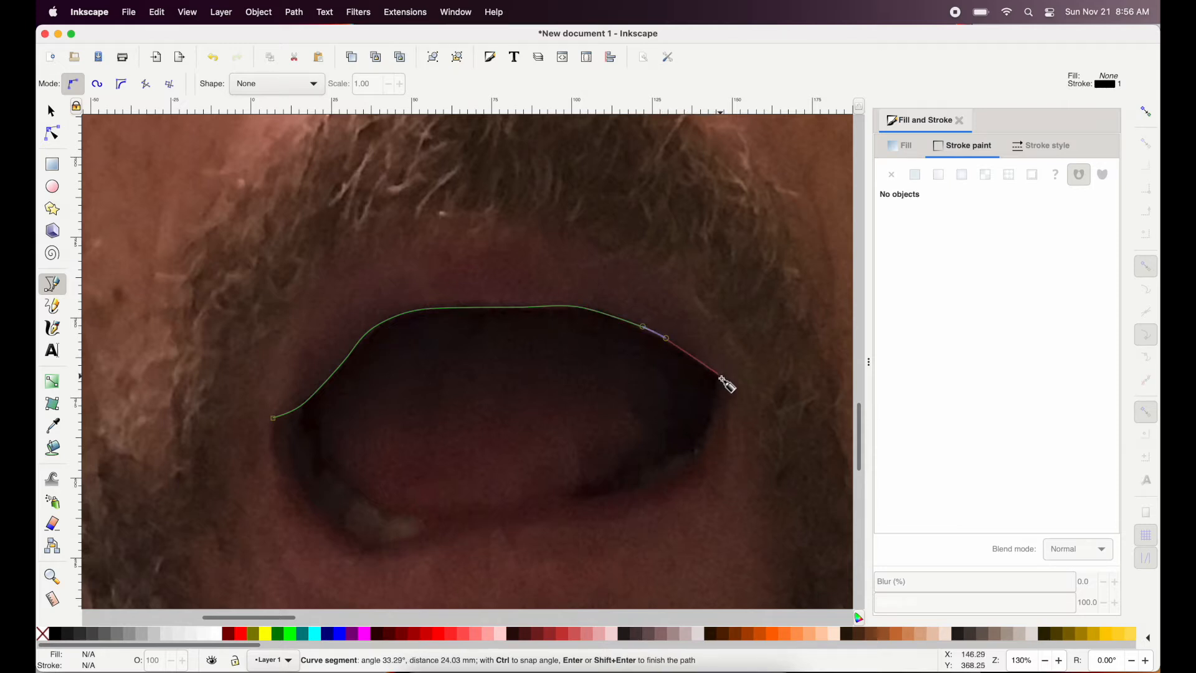
left_click_drag(721, 377, 283, 426)
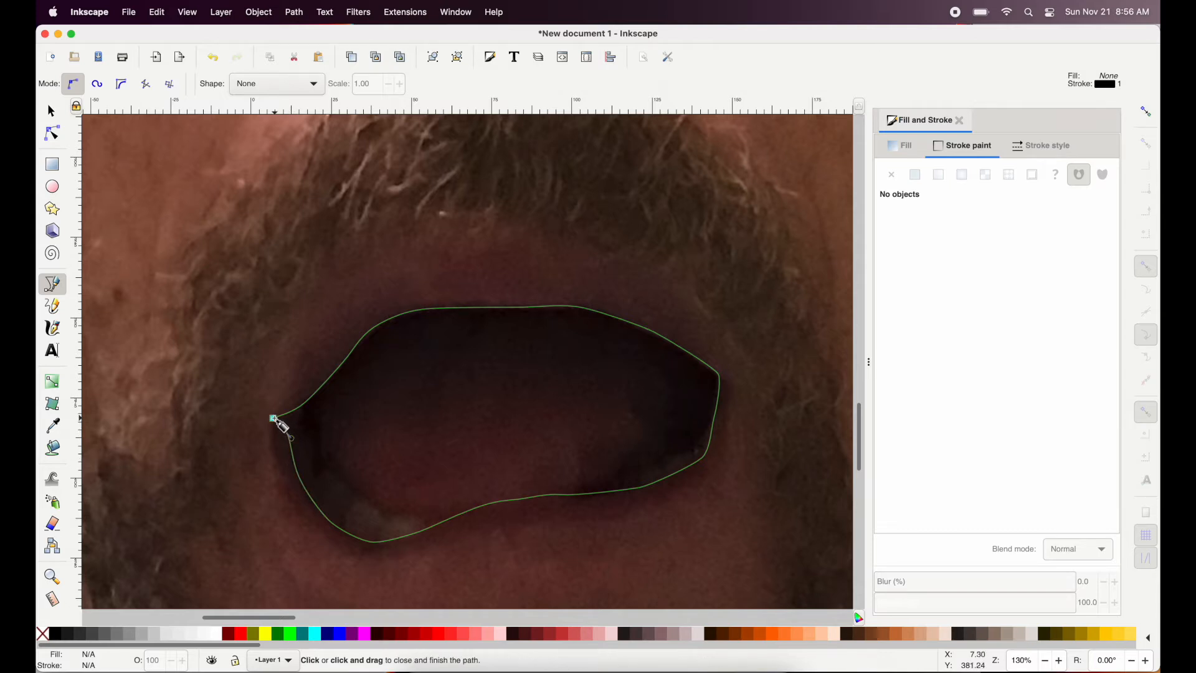
left_click(276, 421)
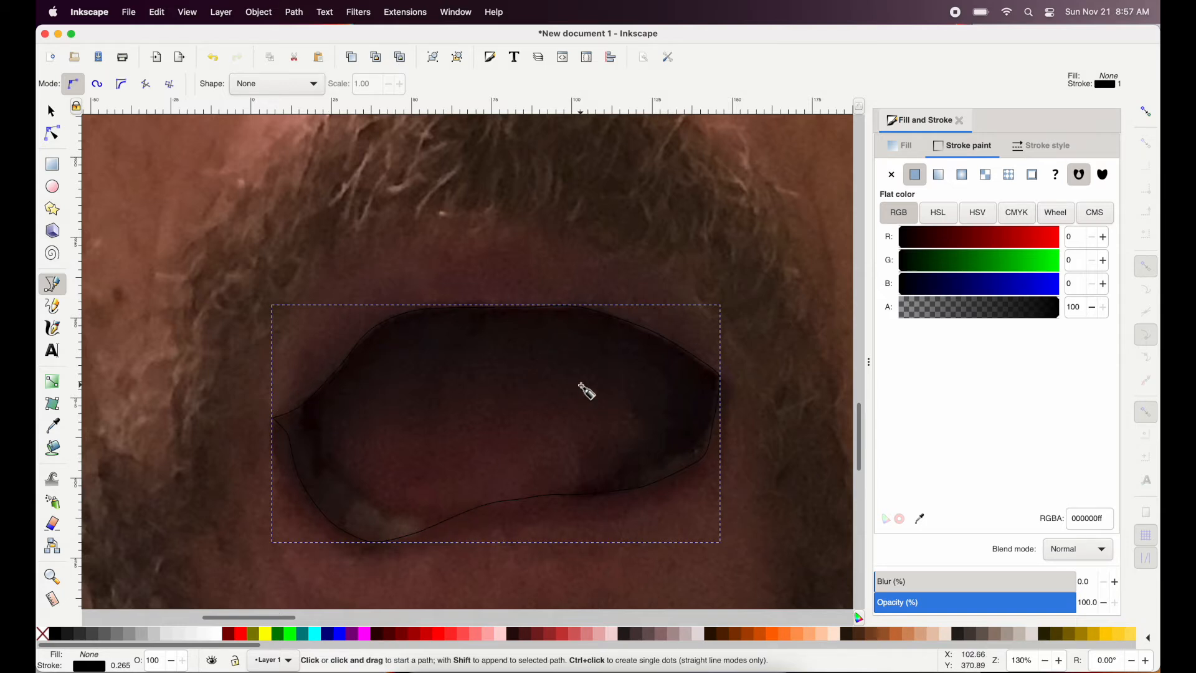
left_click(58, 635)
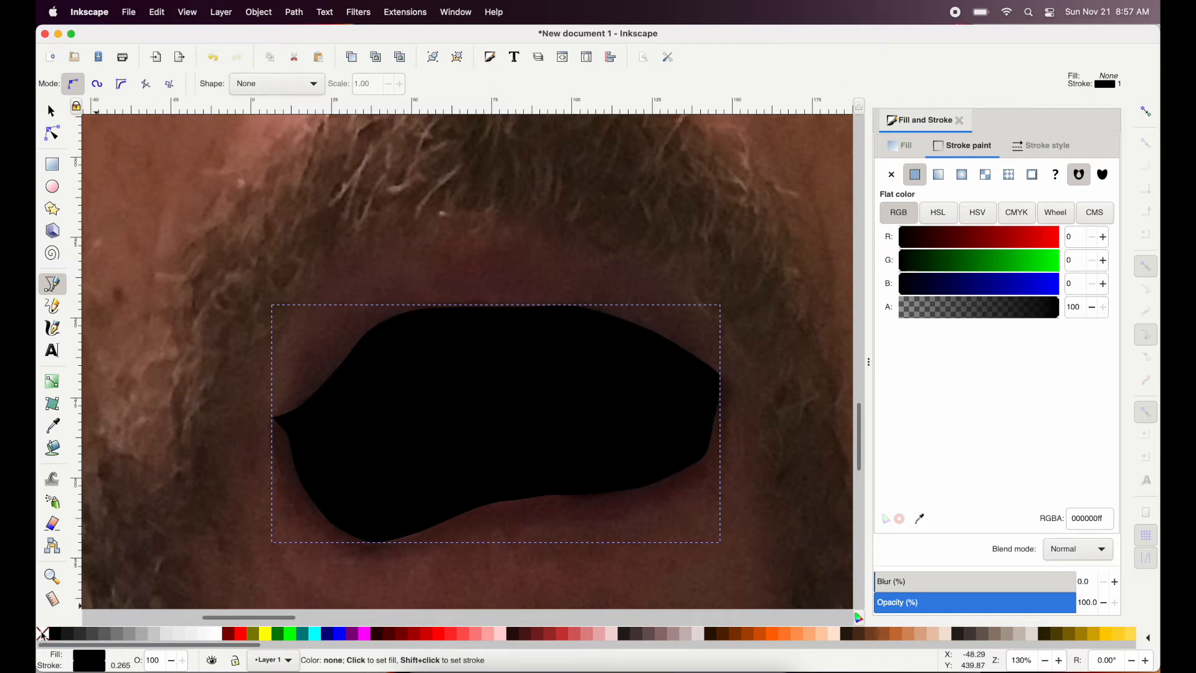
left_click(43, 634)
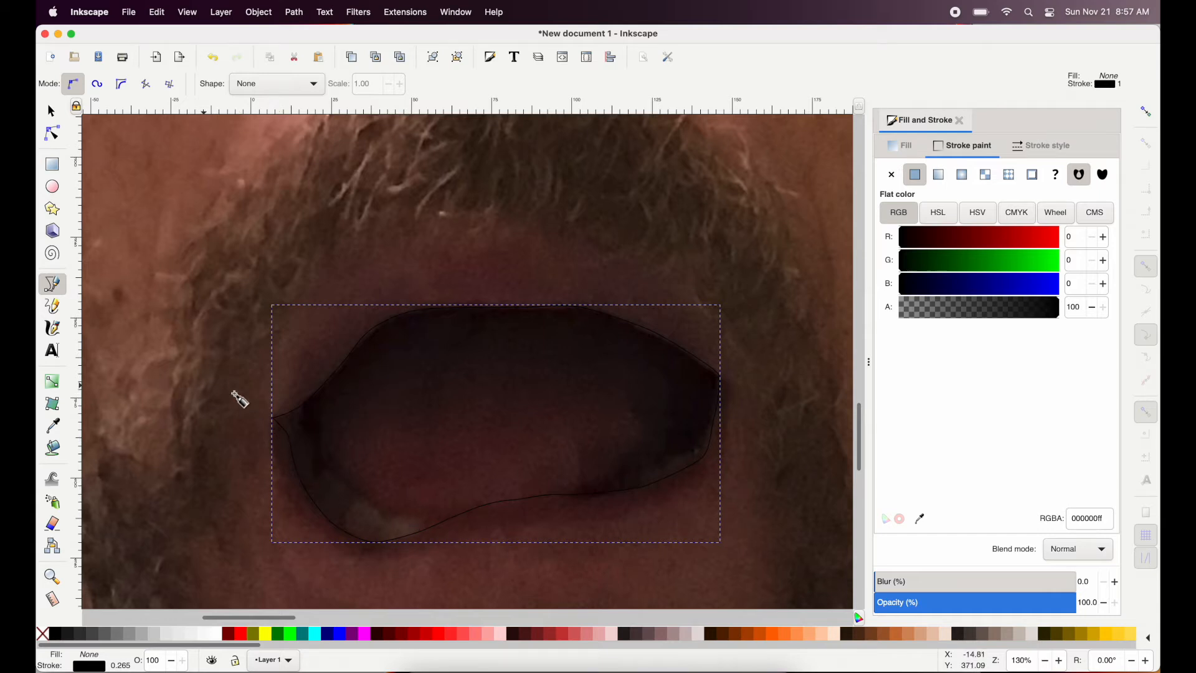
Draw a closed teeth shape over the mouth's lower-left corner, curved inside and extending past the outline, filled white without a stroke.
left_click(460, 590)
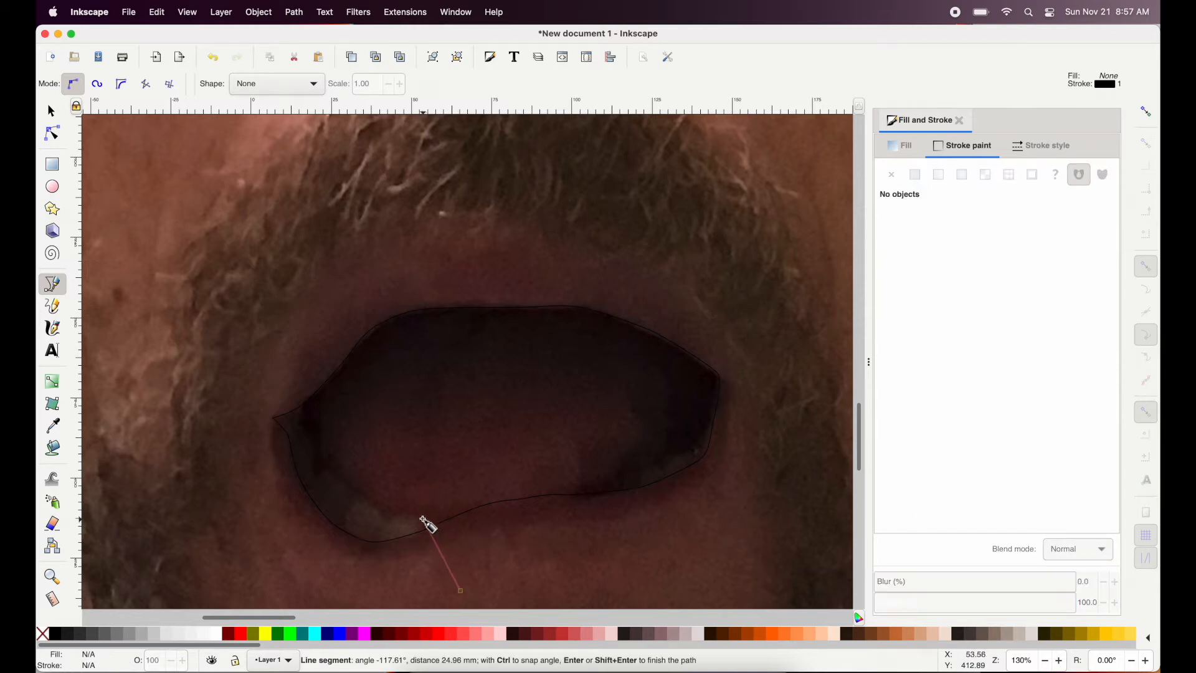
left_click_drag(422, 518, 311, 472)
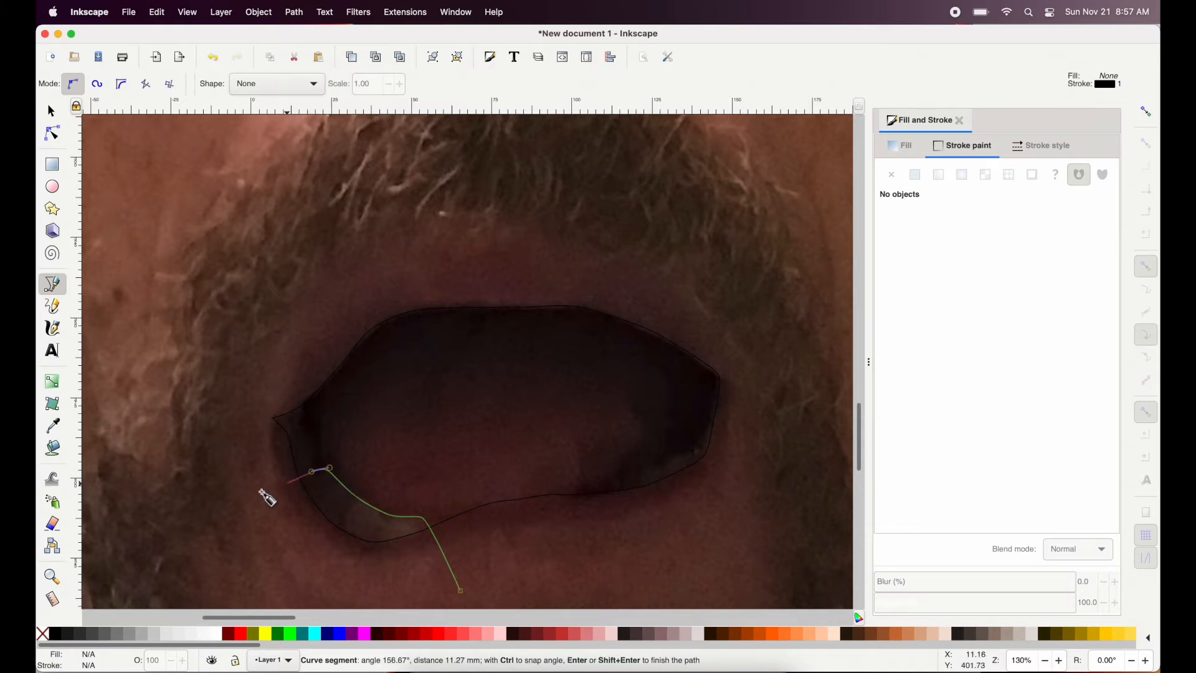
left_click(199, 515)
left_click(268, 591)
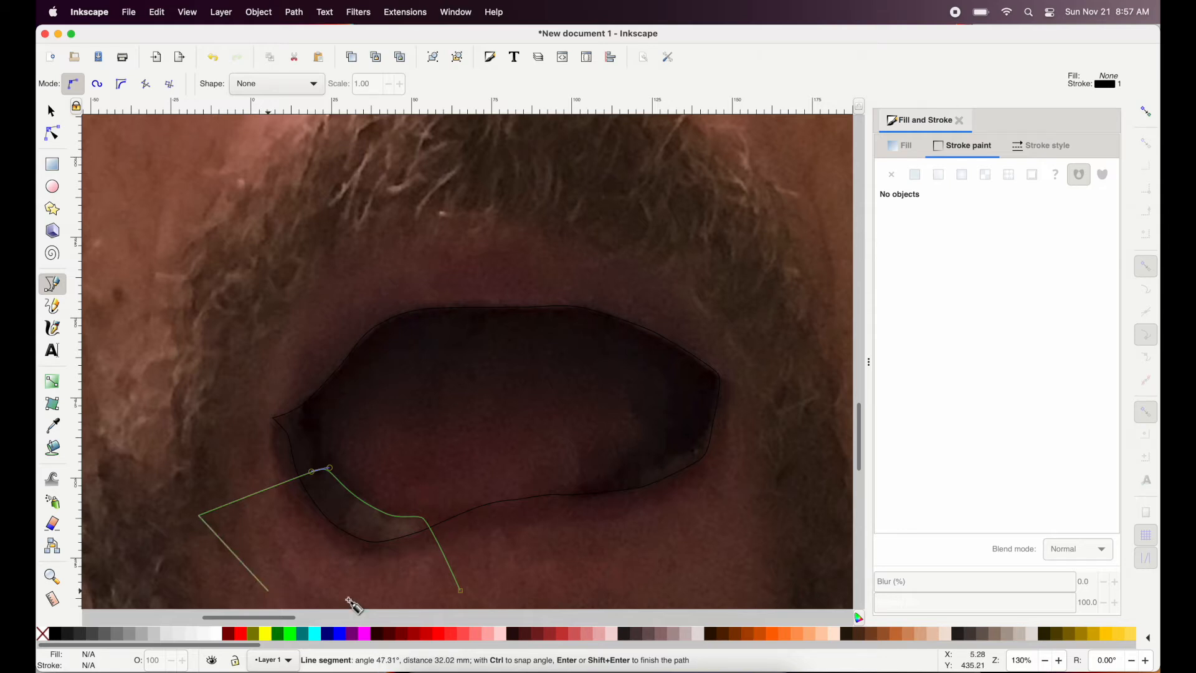
left_click(461, 590)
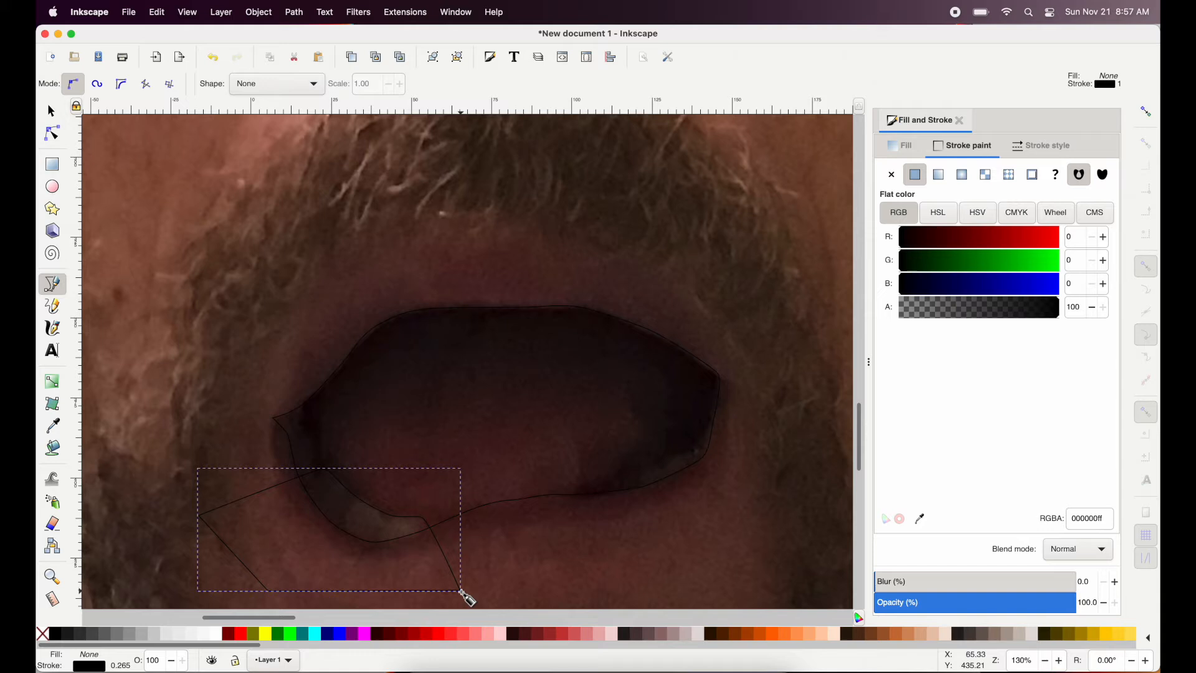
left_click(205, 635)
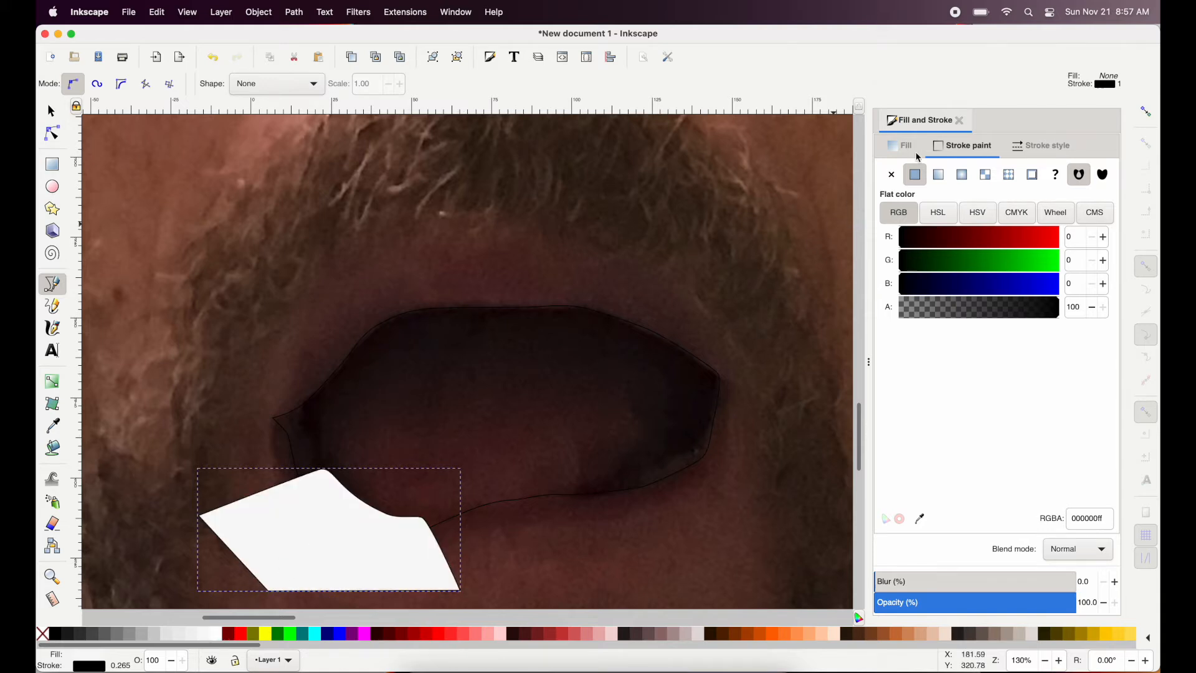
left_click(892, 177)
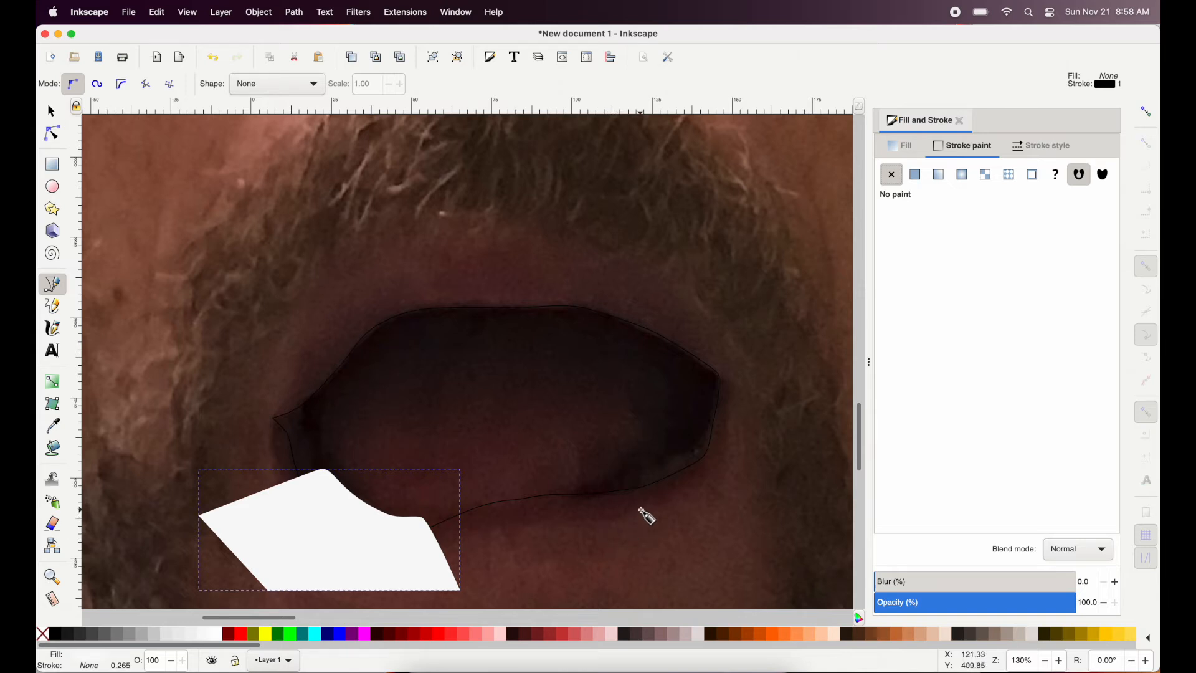
Draw a second closed teeth shape over the mouth's lower-right corner, extending past the outline, filled white without a stroke.
left_click_drag(641, 511, 649, 474)
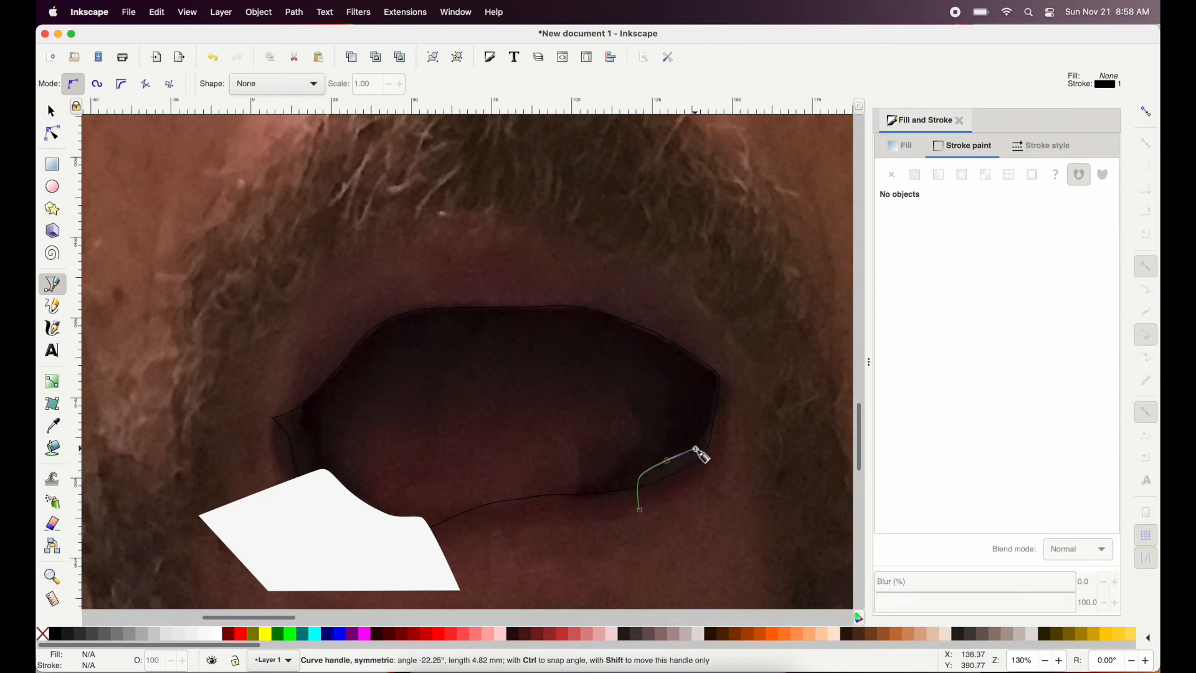
left_click(793, 451)
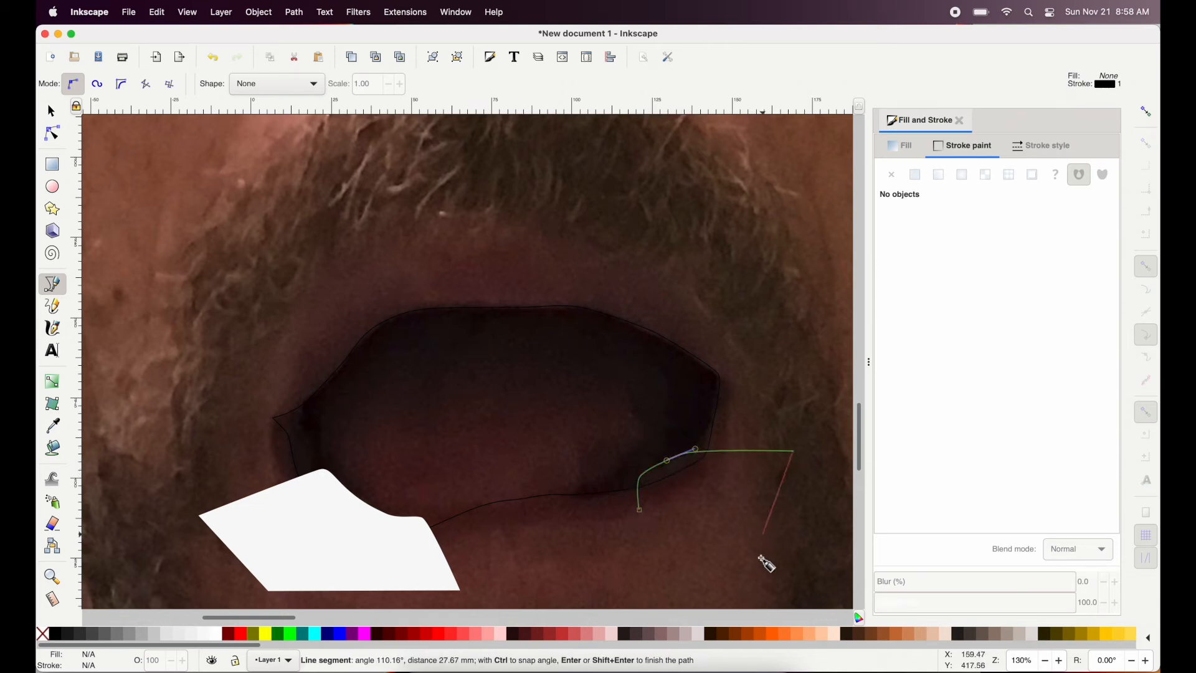
left_click(760, 556)
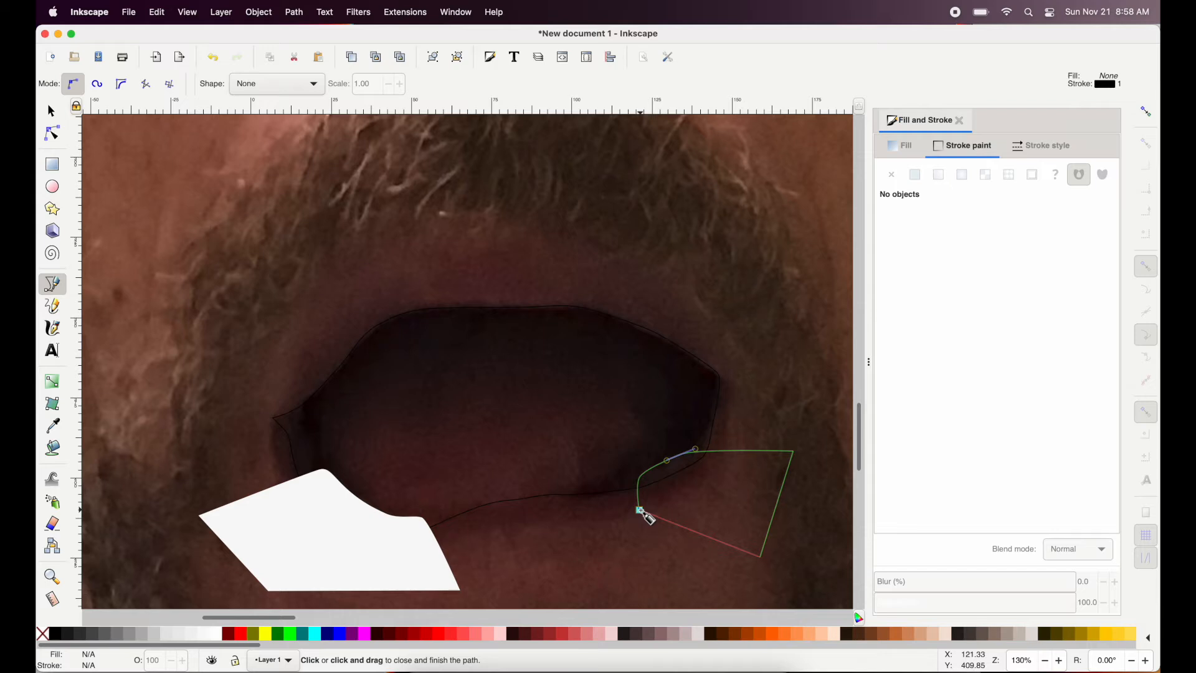
left_click(641, 510)
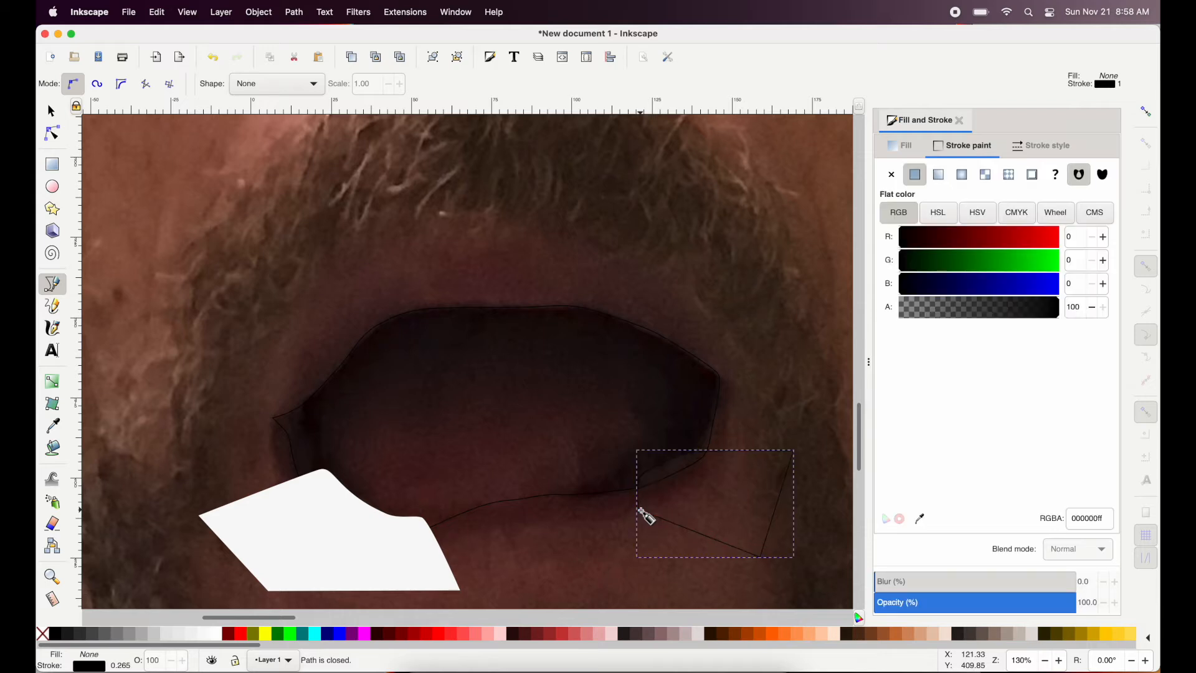
left_click(204, 636)
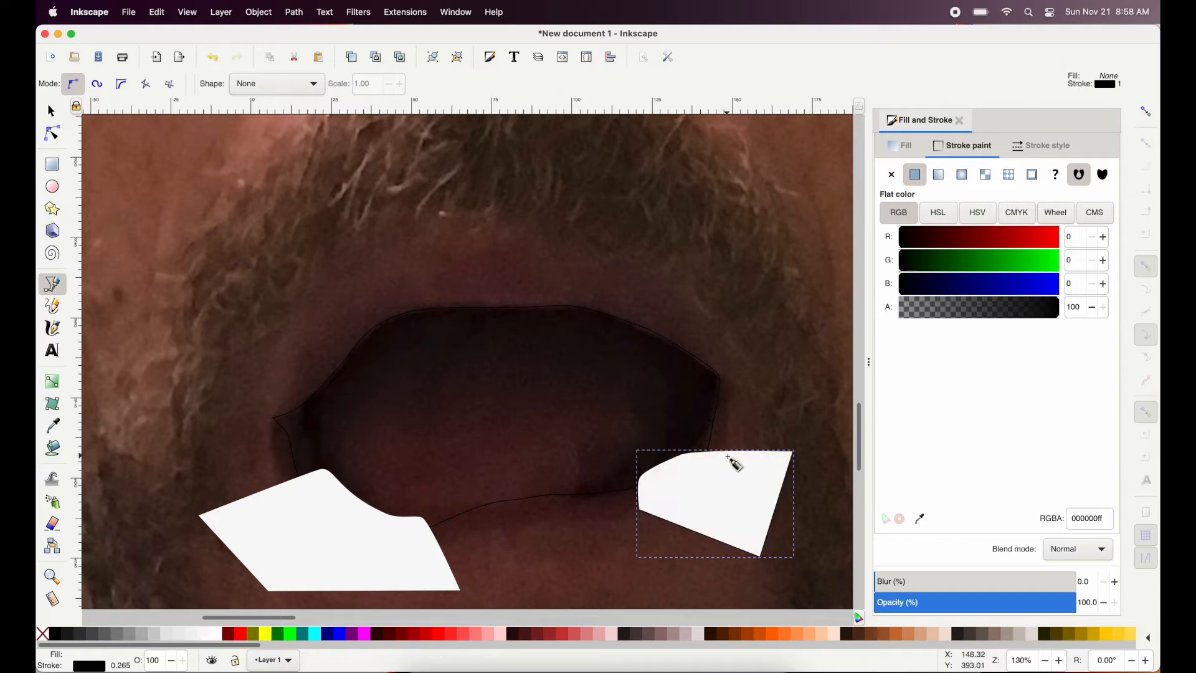
left_click(892, 175)
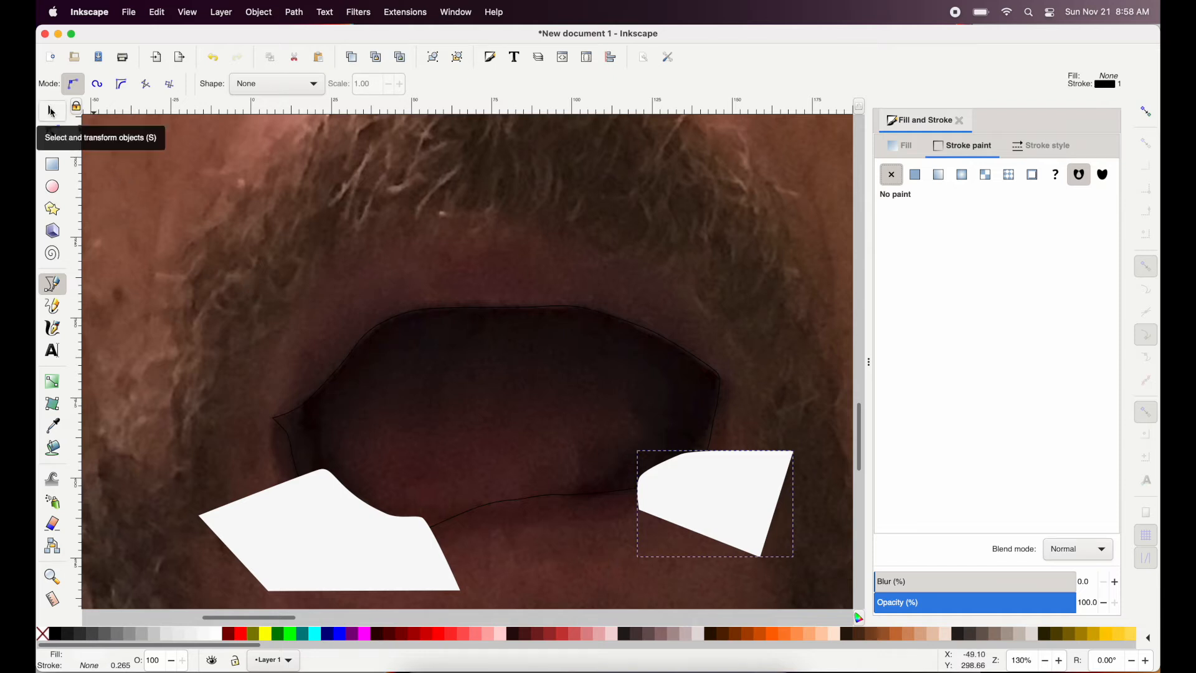
Select both white teeth shapes and group them.
left_click(52, 111)
left_click(332, 537, "shift")
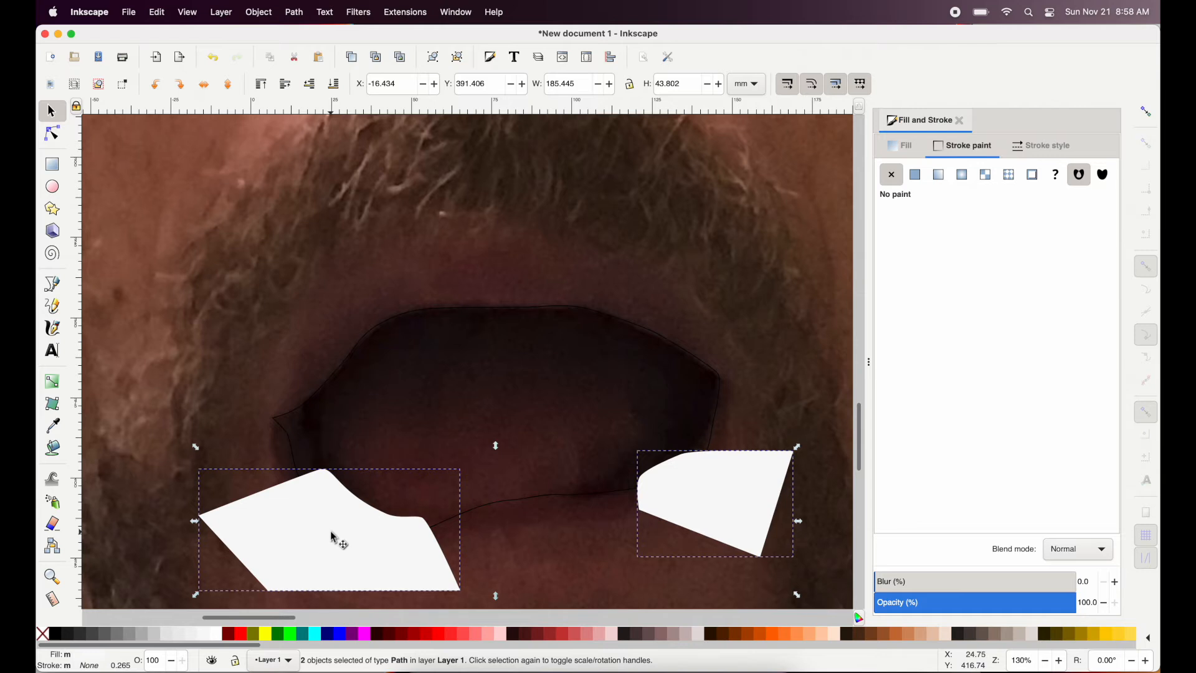
left_click(259, 13)
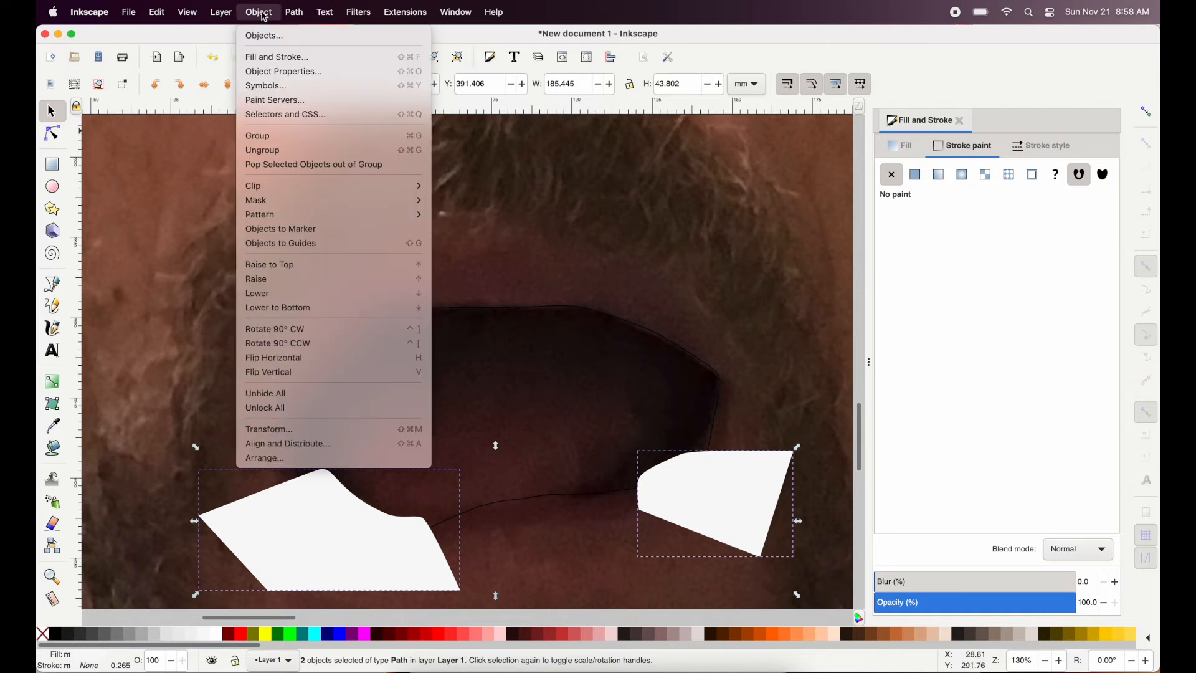
left_click(278, 137)
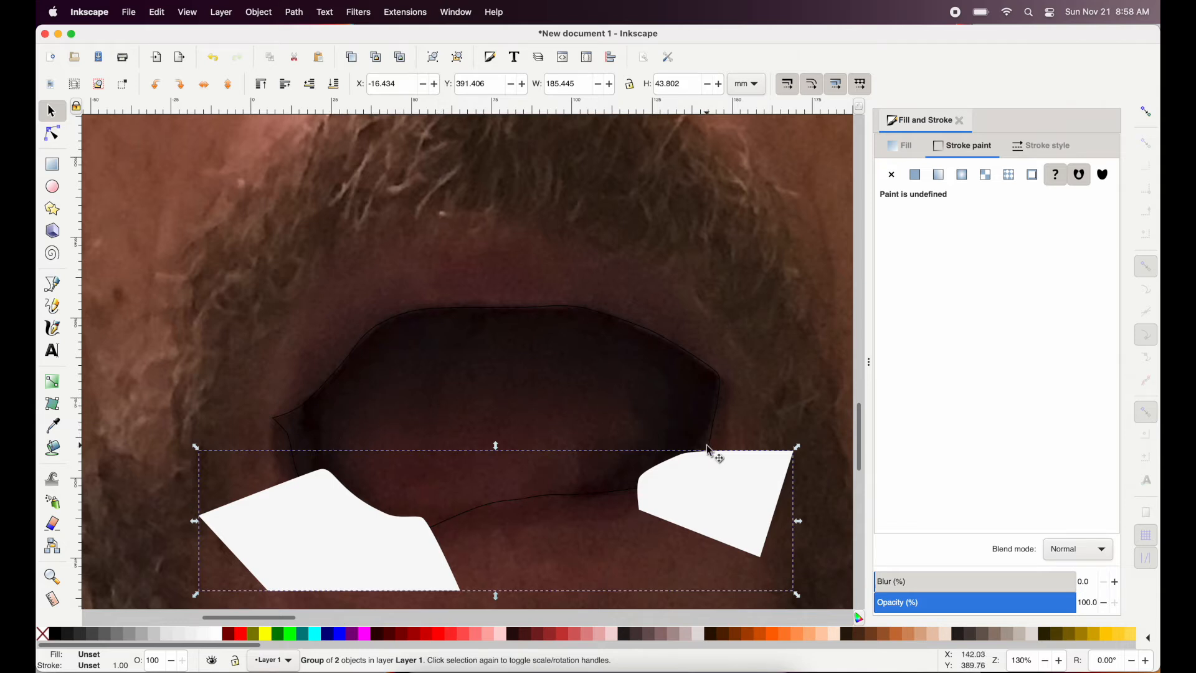
Draw a closed tongue shape with a curved upper edge across the mouth, its straight lower edges extending below the teeth shapes.
scroll(695, 447, "down", 3)
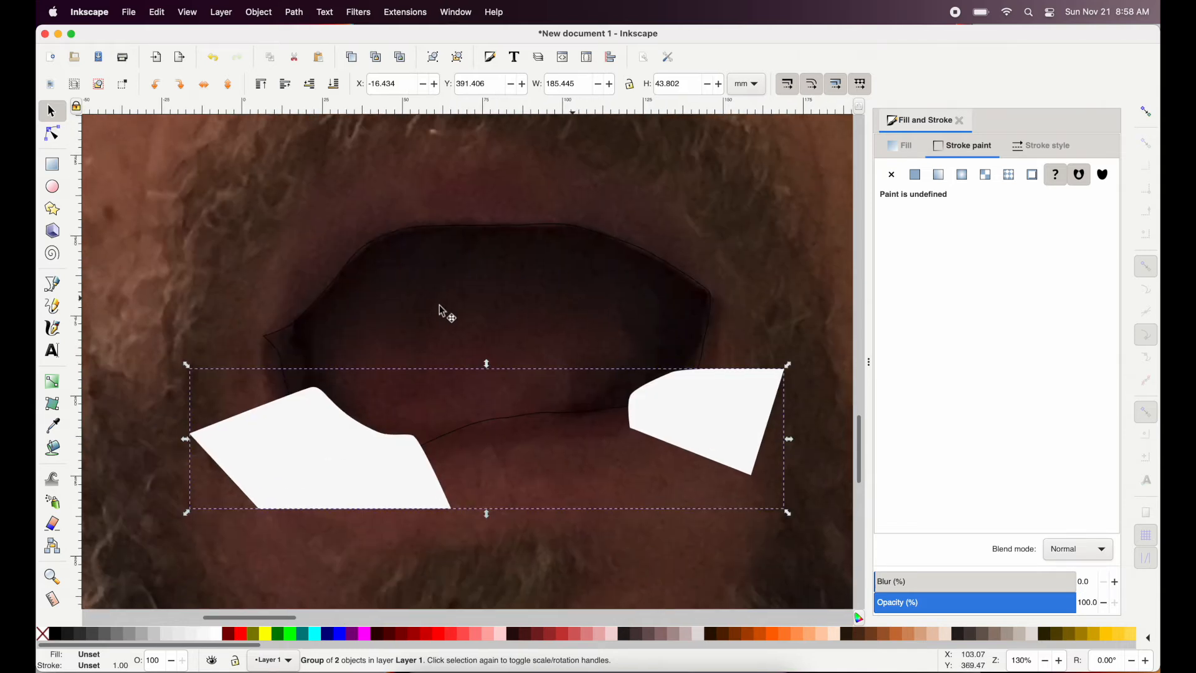
left_click(52, 286)
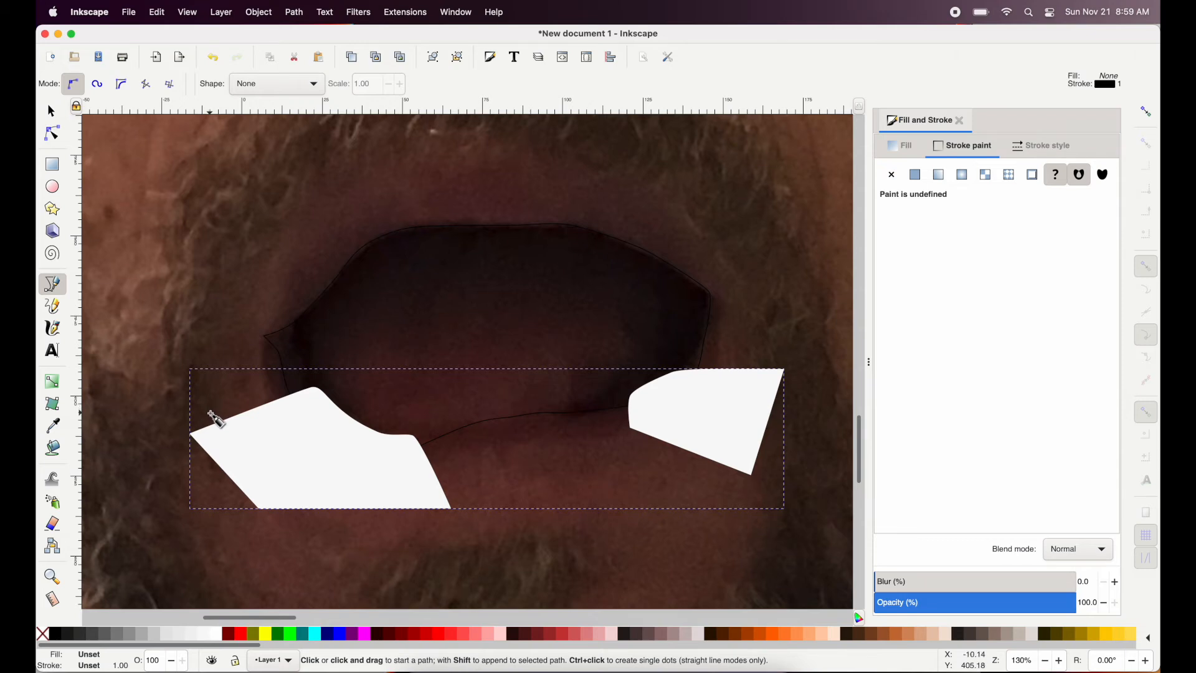
left_click(214, 416)
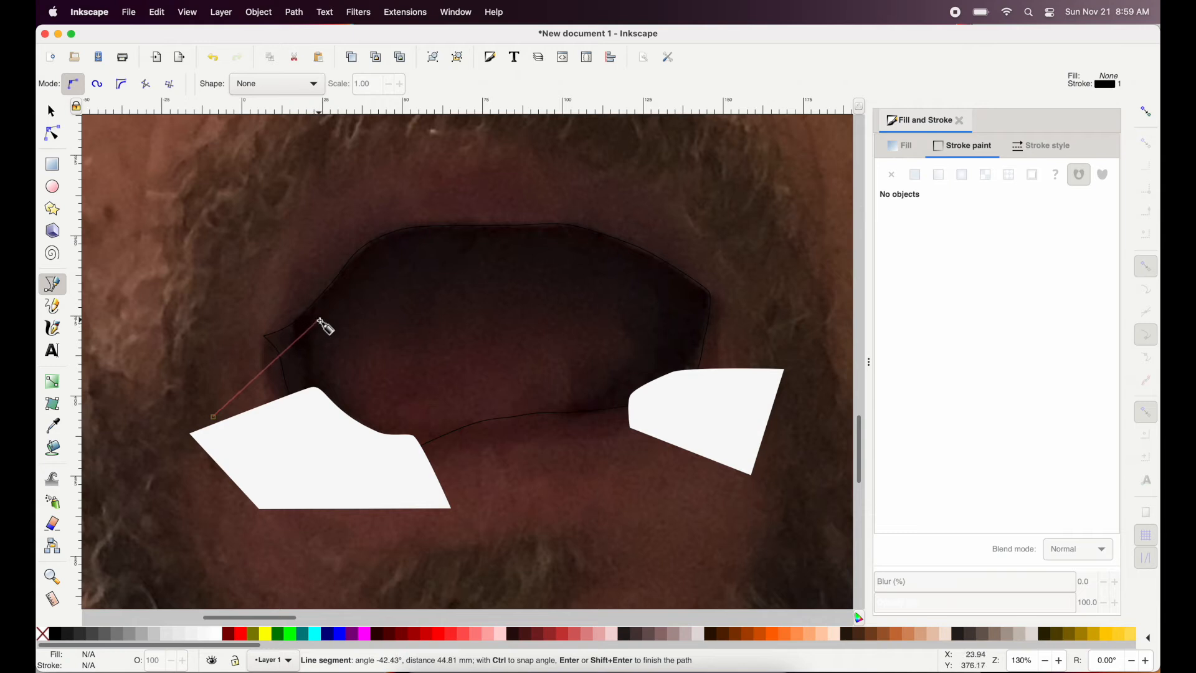
left_click_drag(321, 322, 381, 298)
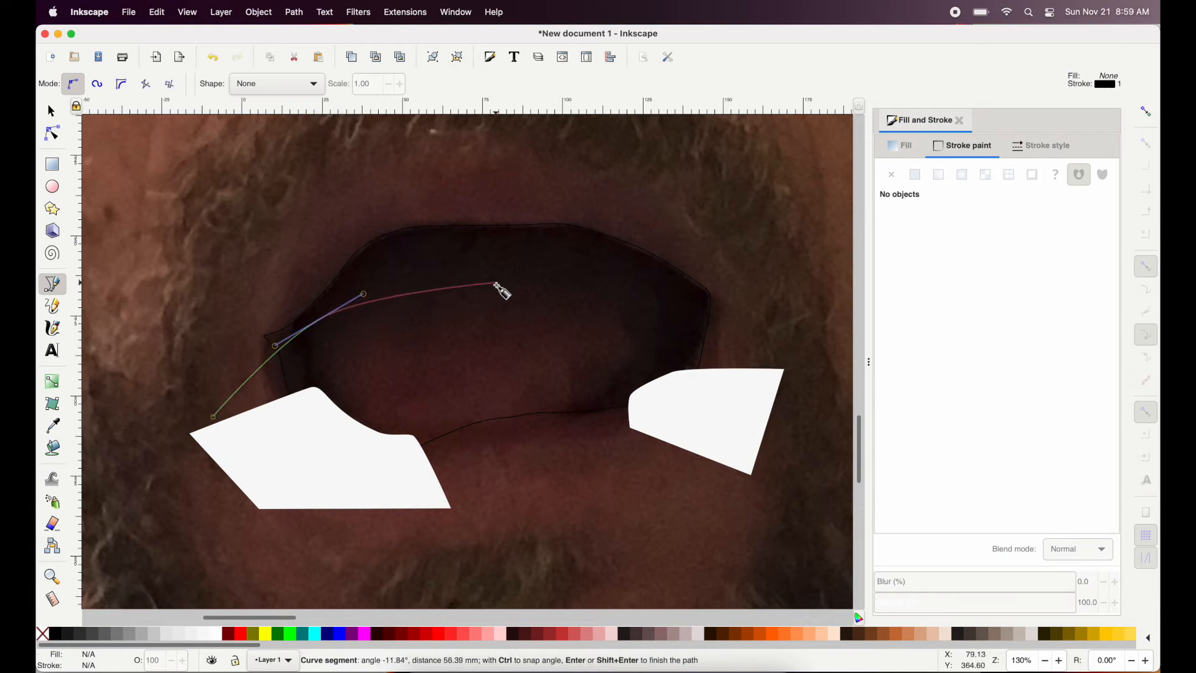
left_click_drag(461, 286, 651, 314)
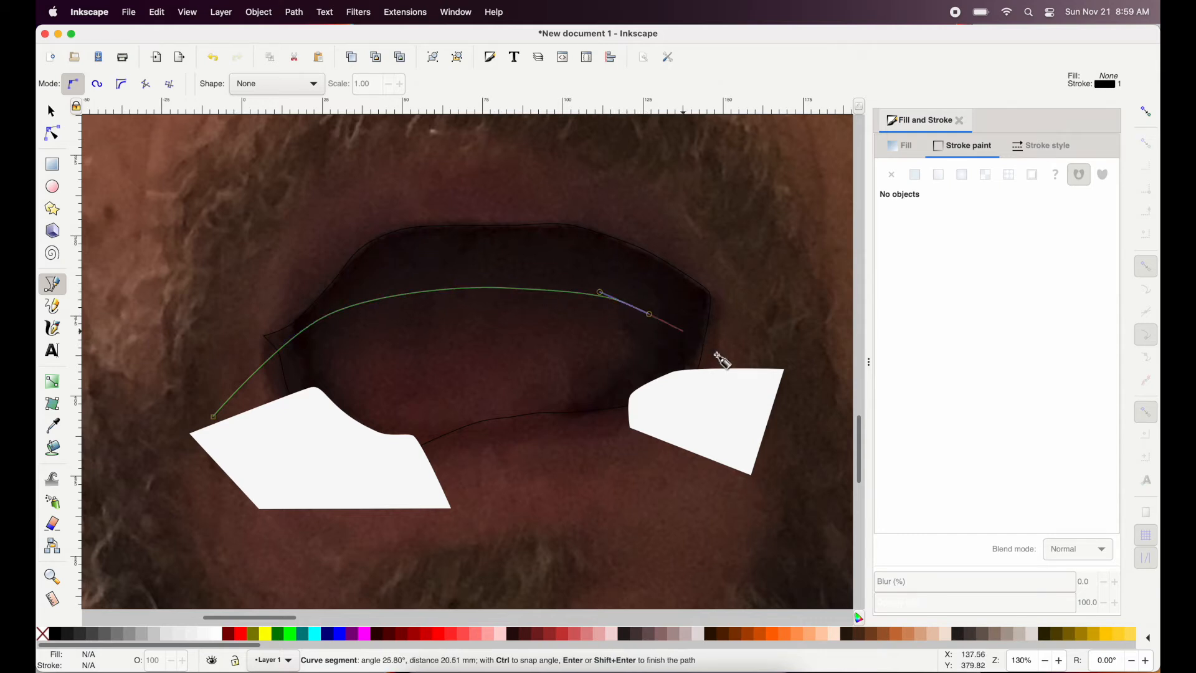
left_click_drag(730, 365, 740, 378)
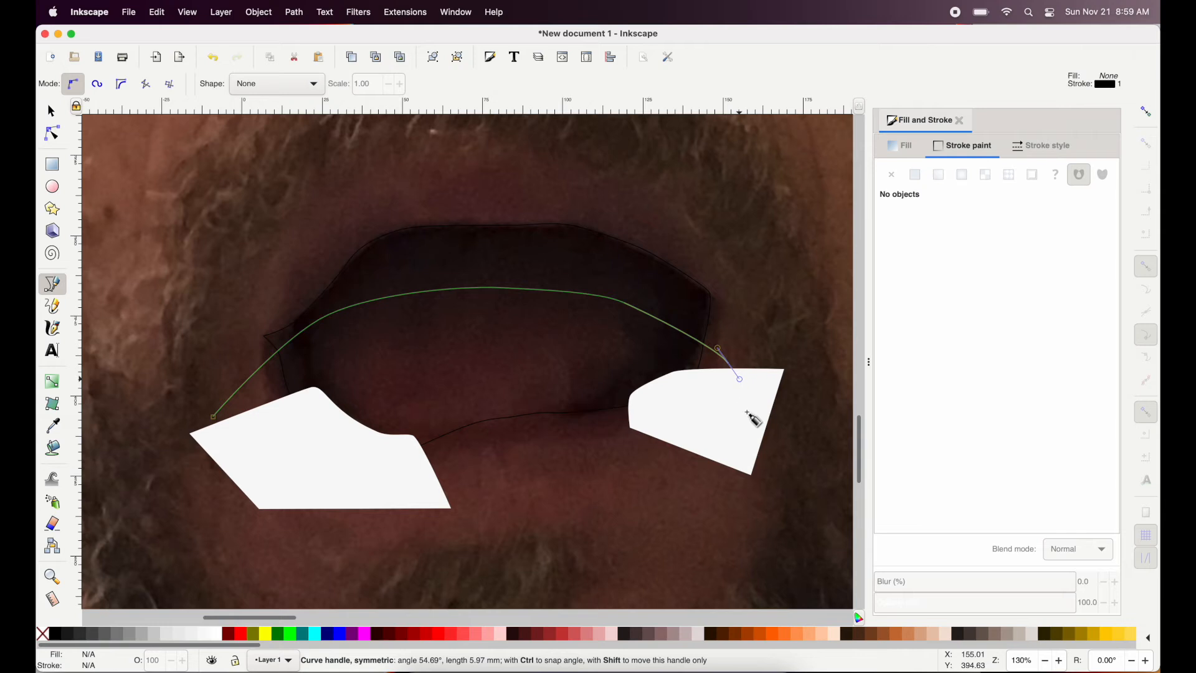
left_click(771, 520)
left_click(166, 536)
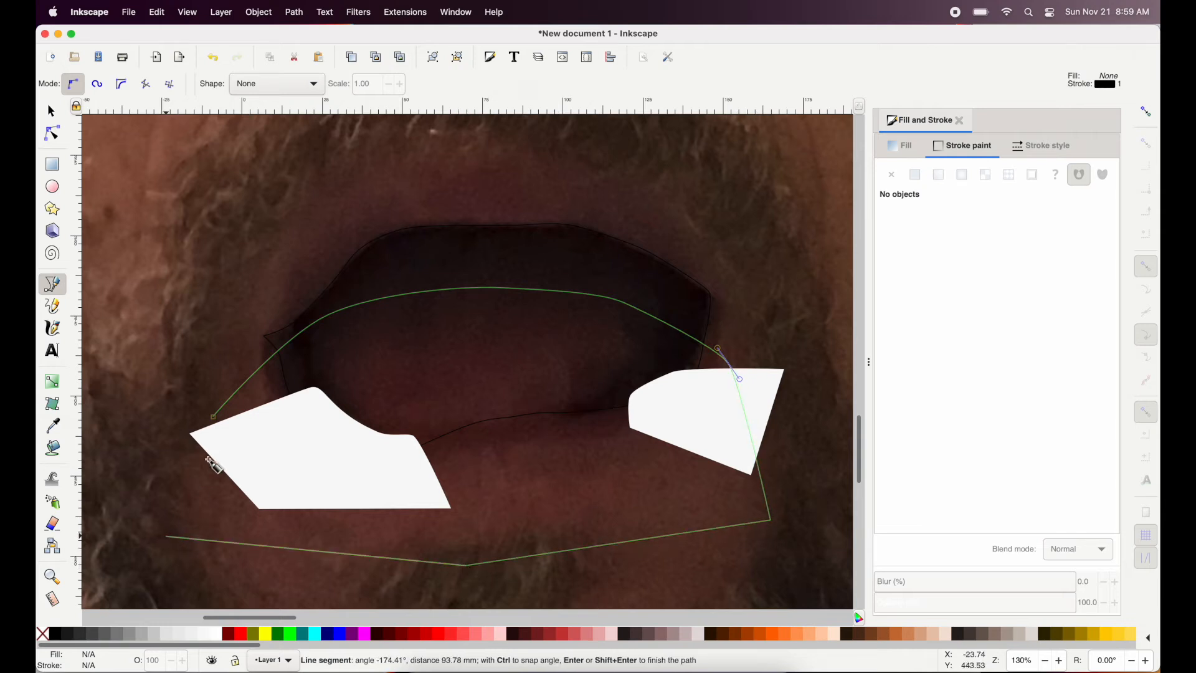
left_click(214, 417)
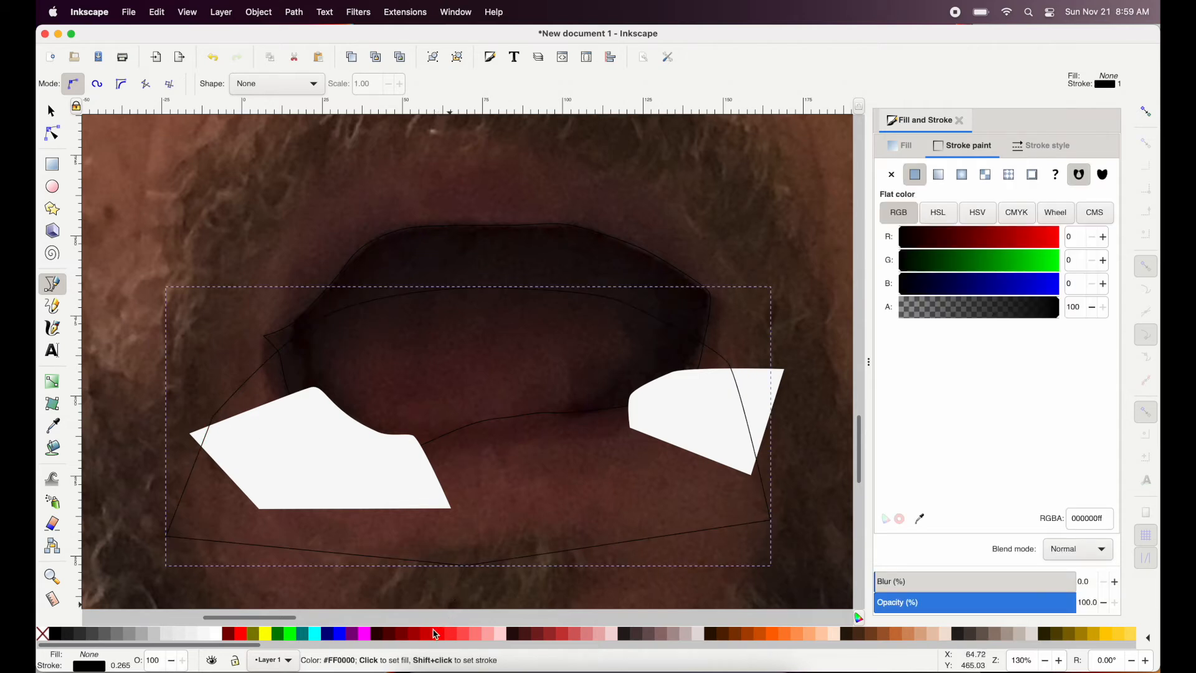
Fill the tongue shape with red #D40000 after trying the darker #AA0000.
left_click(427, 636)
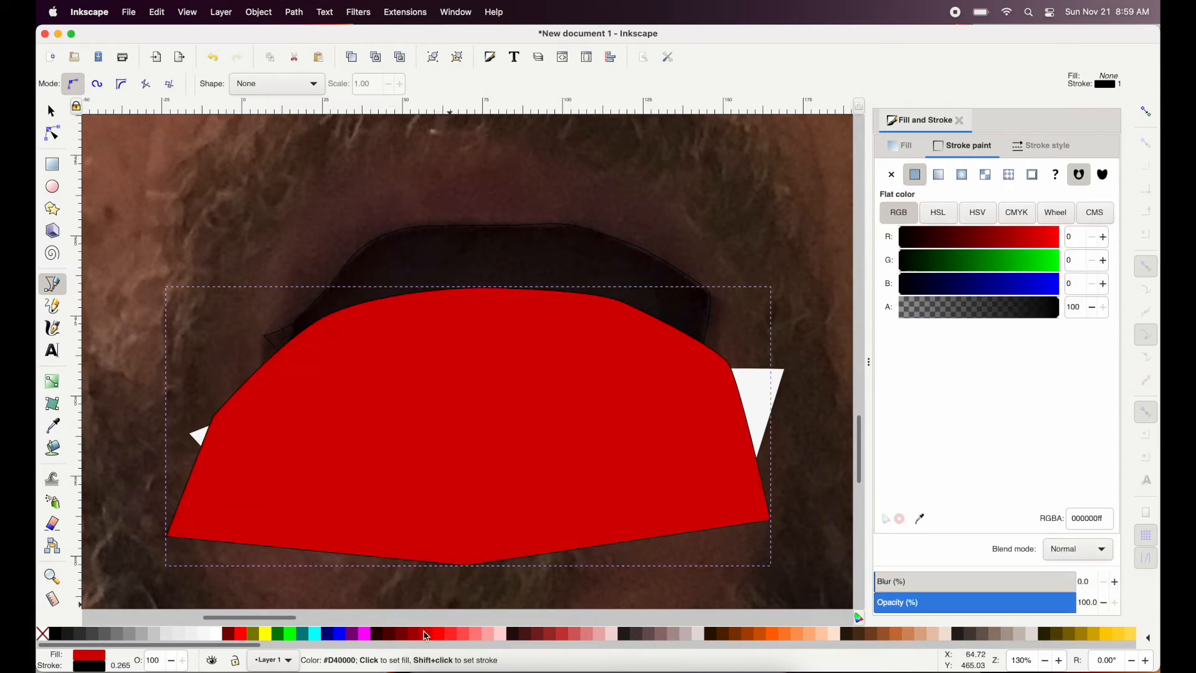
left_click(418, 635)
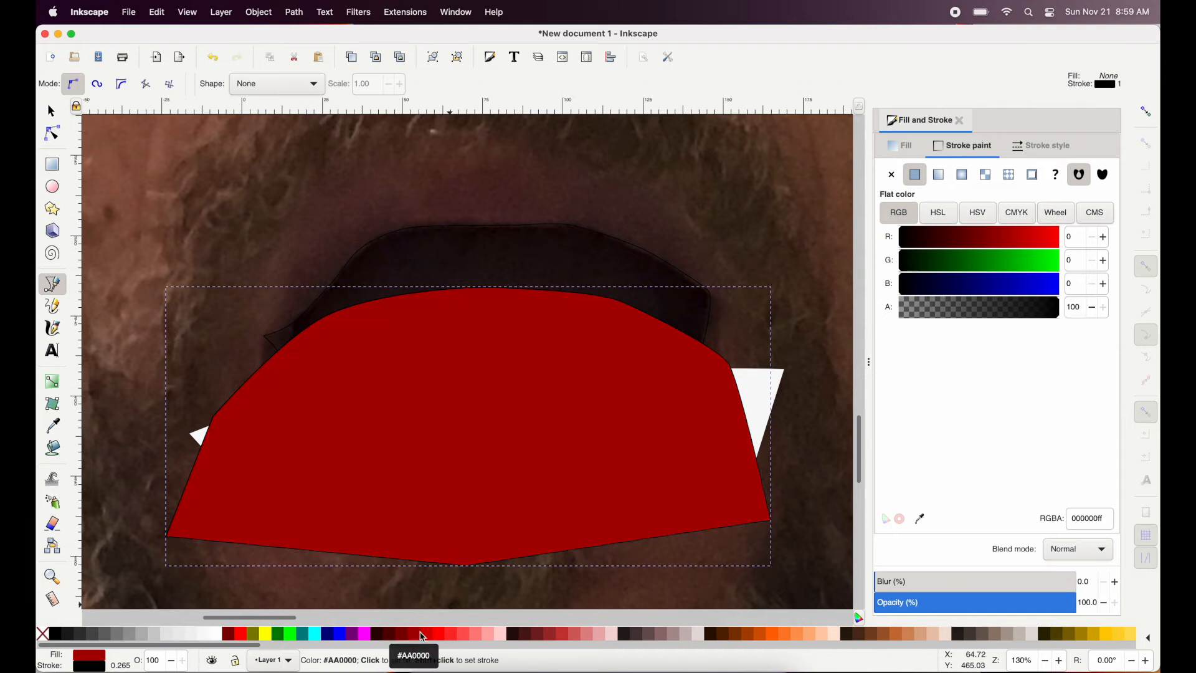
left_click(428, 636)
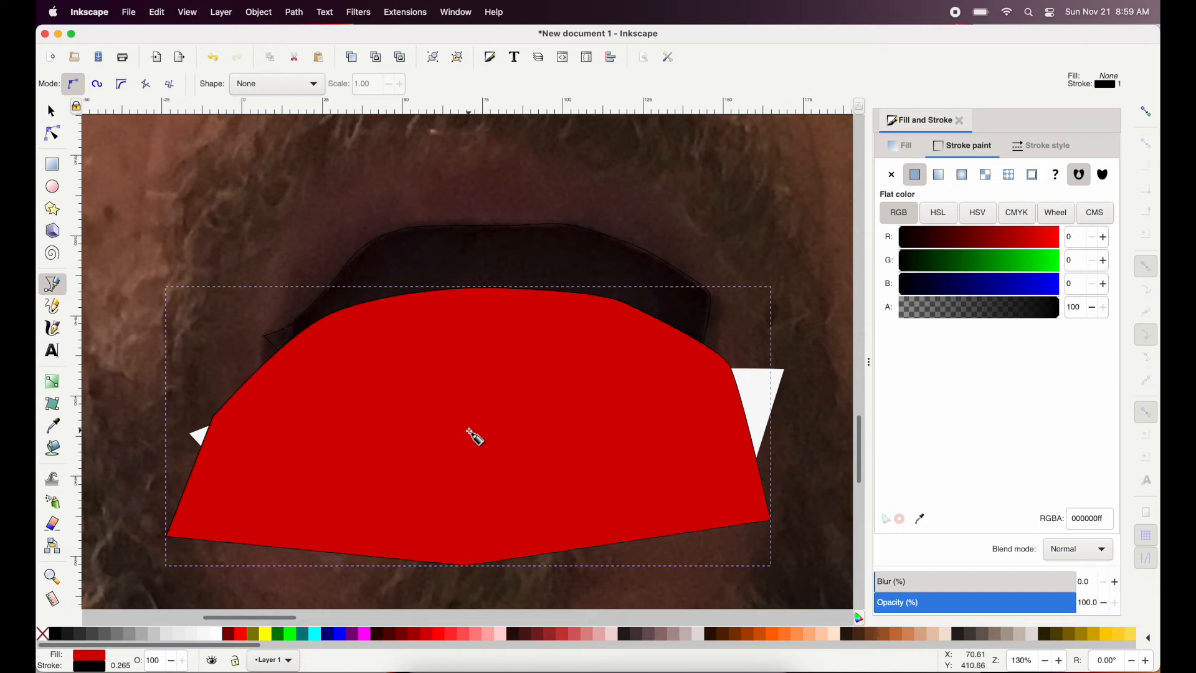
Remove the red tongue shape's stroke and fill the mouth outline with black.
left_click(892, 176)
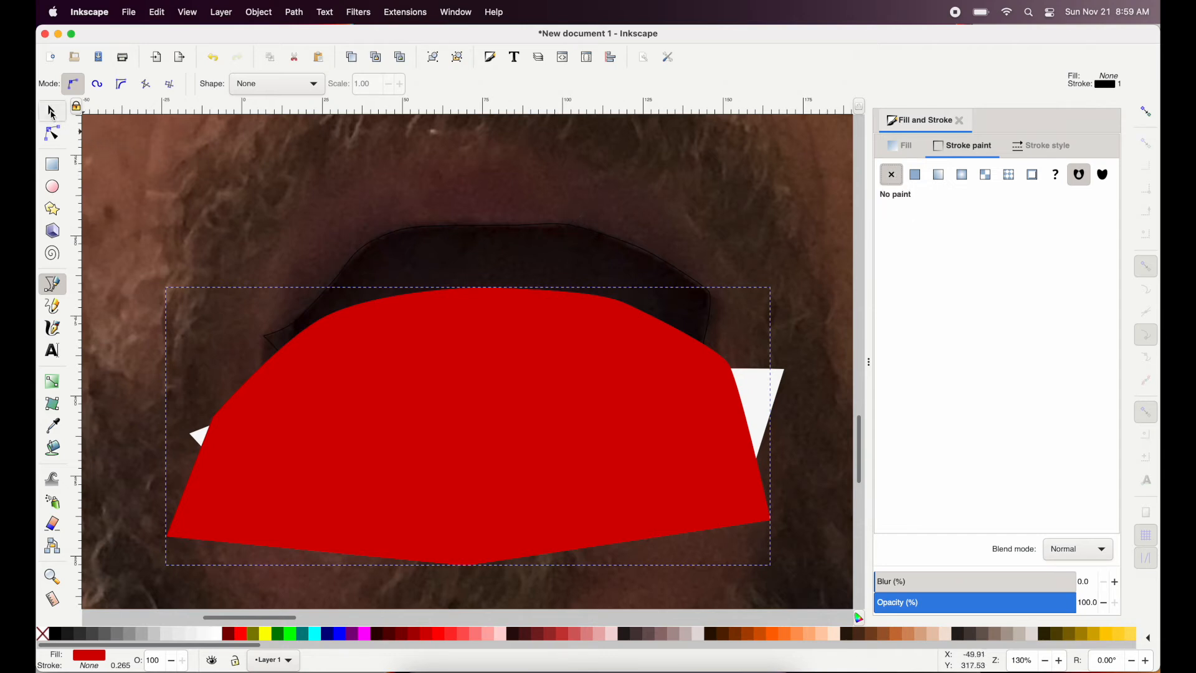
left_click(52, 114)
left_click(418, 228)
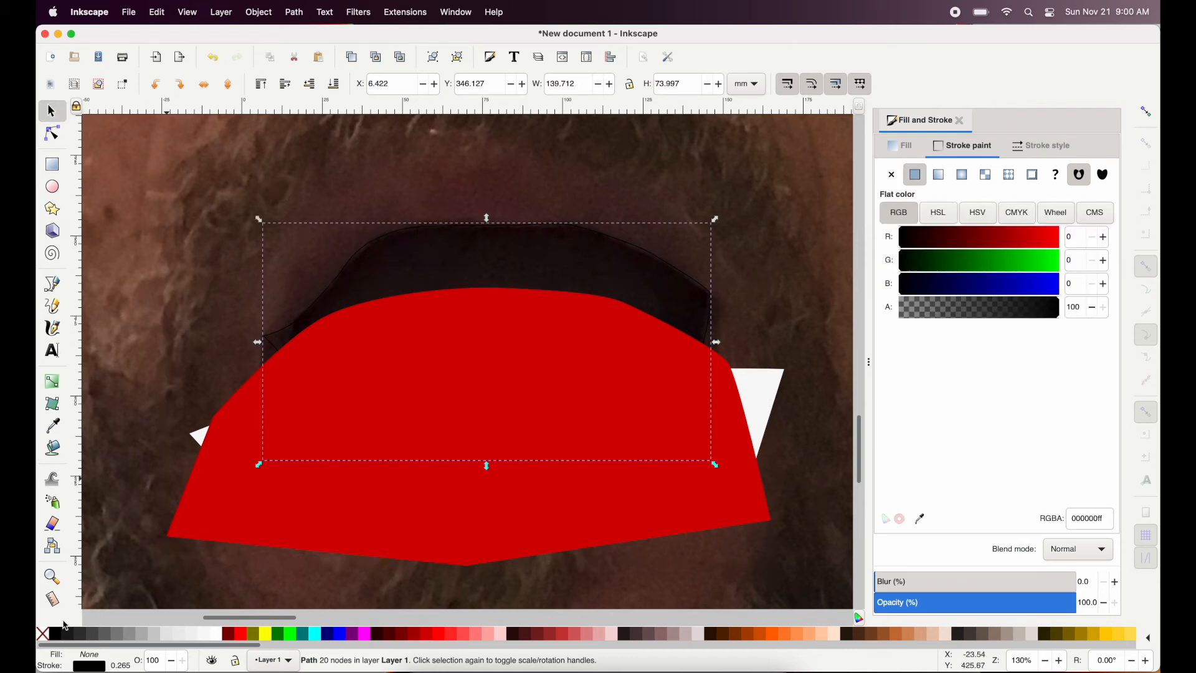
left_click(54, 638)
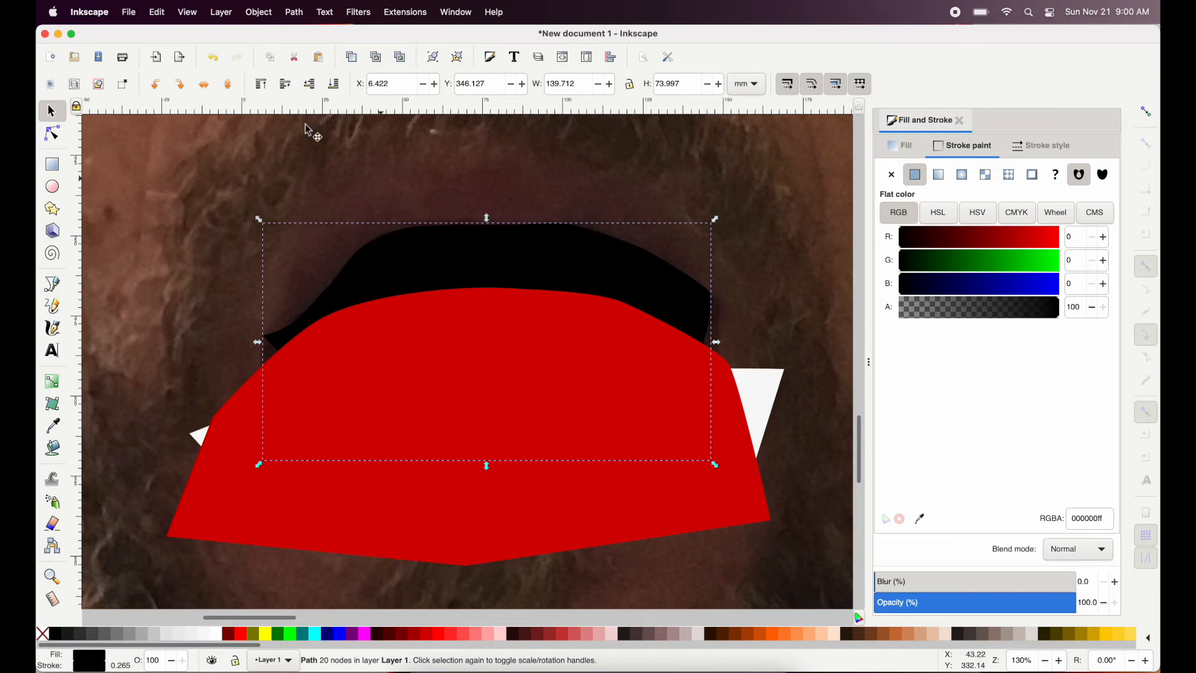
Copy the black mouth shape, paste it in place and raise the copy to the top above the tongue.
left_click(158, 11)
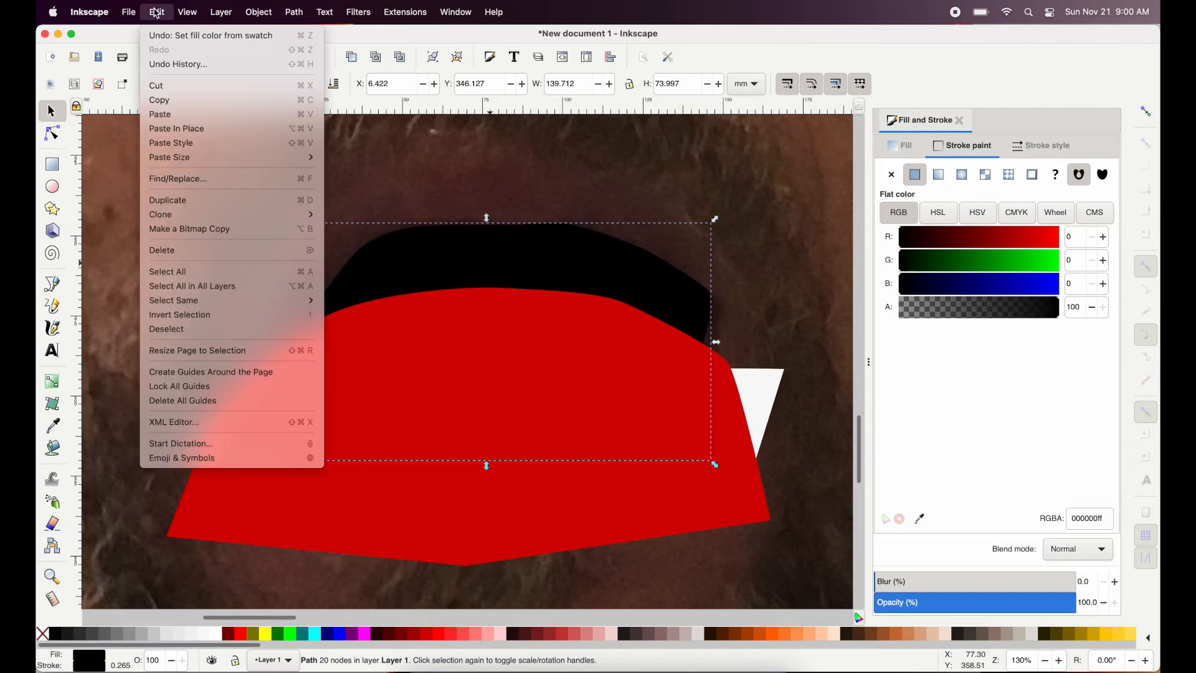
left_click(174, 109)
left_click(158, 15)
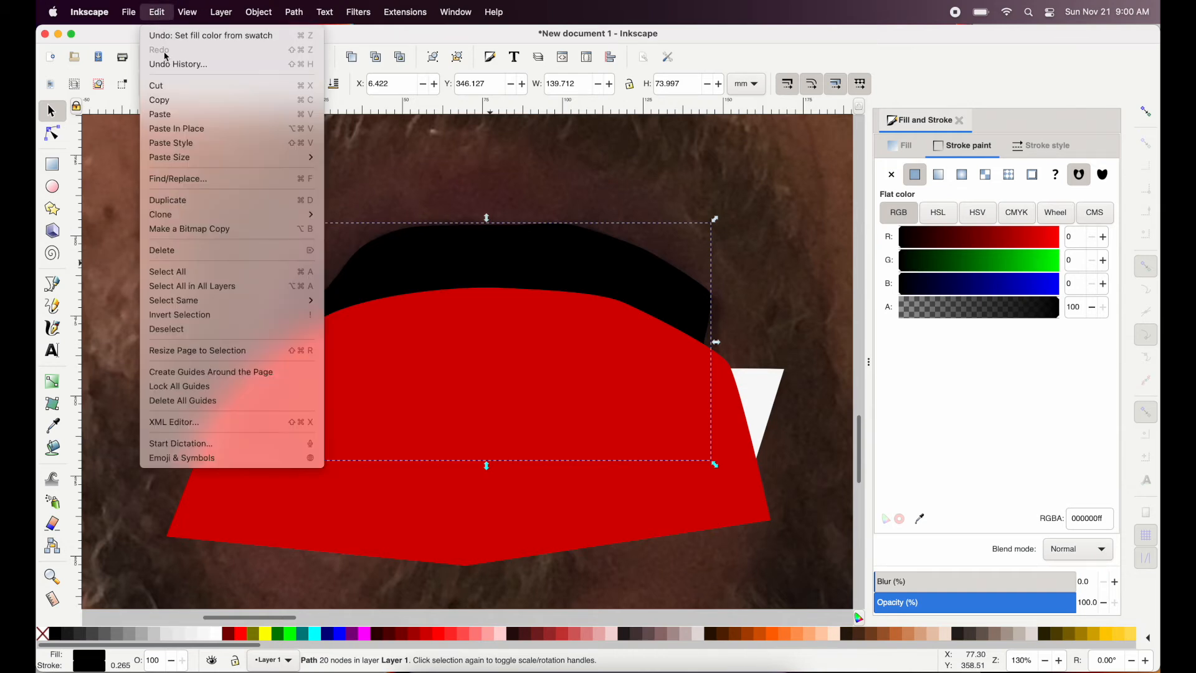
left_click(201, 128)
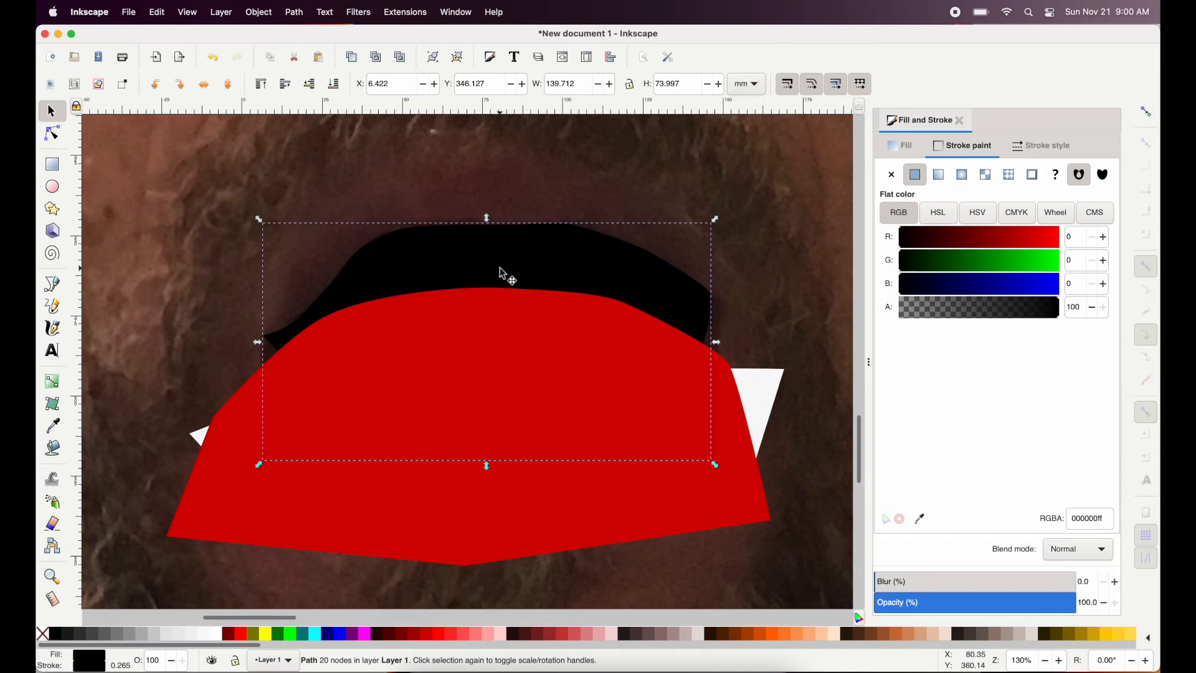
left_click(257, 12)
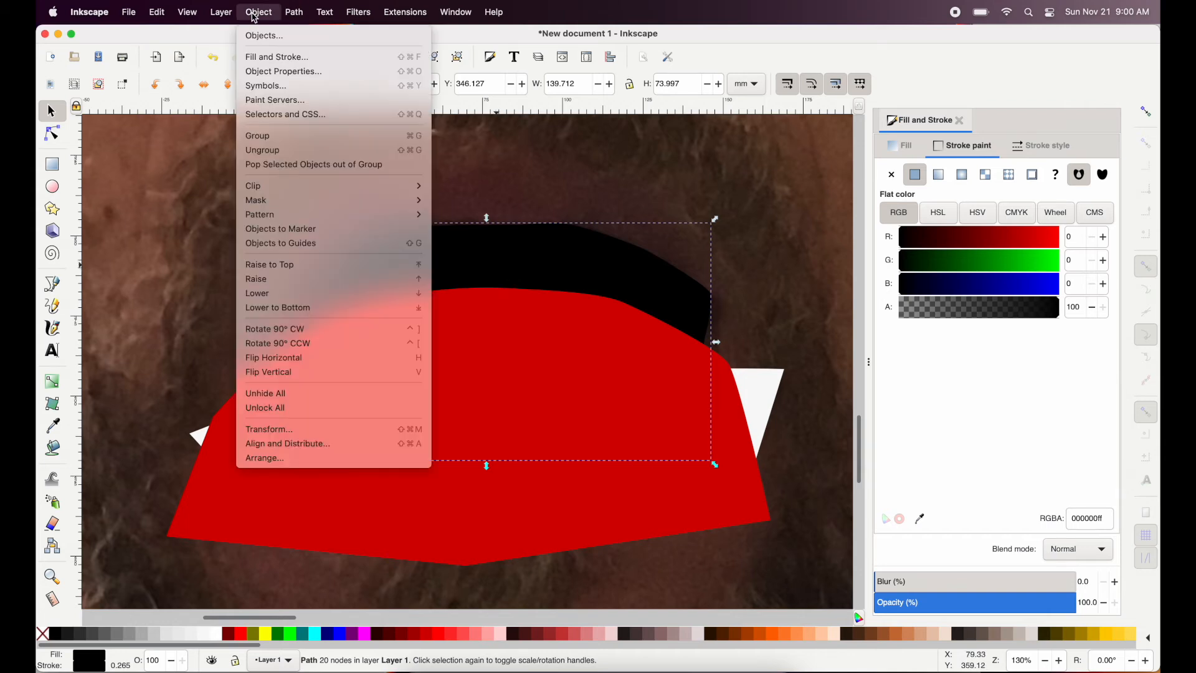
left_click(316, 265)
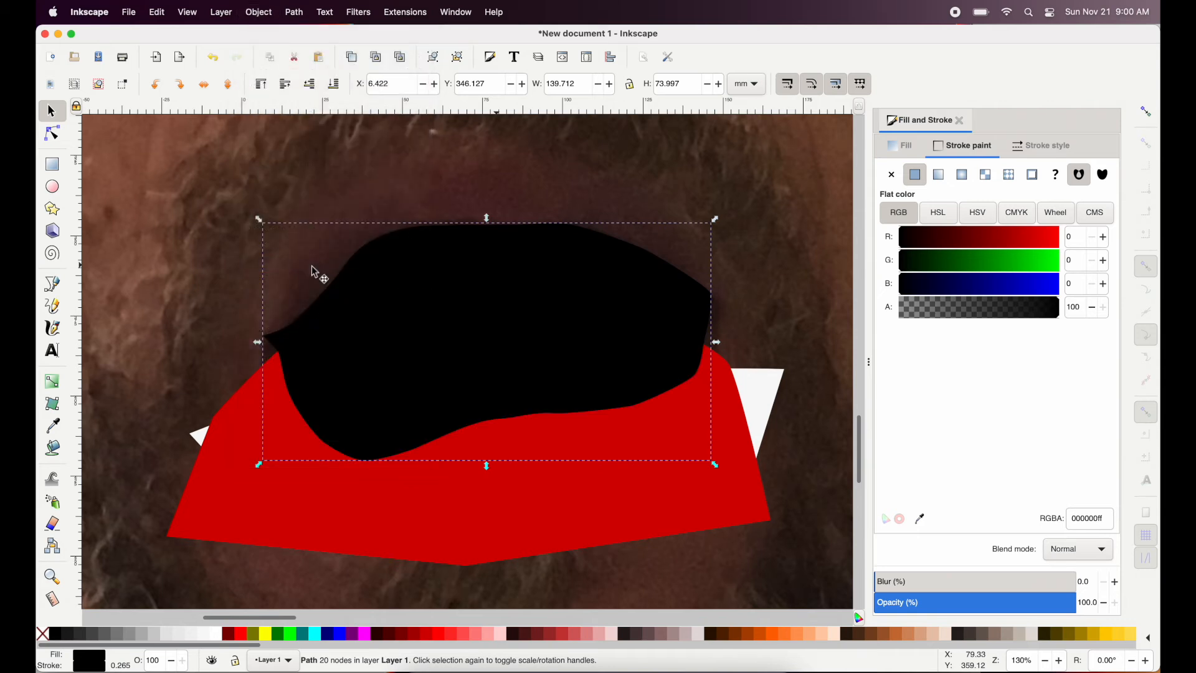
Select the top mouth copy together with the red tongue and set it as the tongue's clip.
left_click(412, 498, "shift")
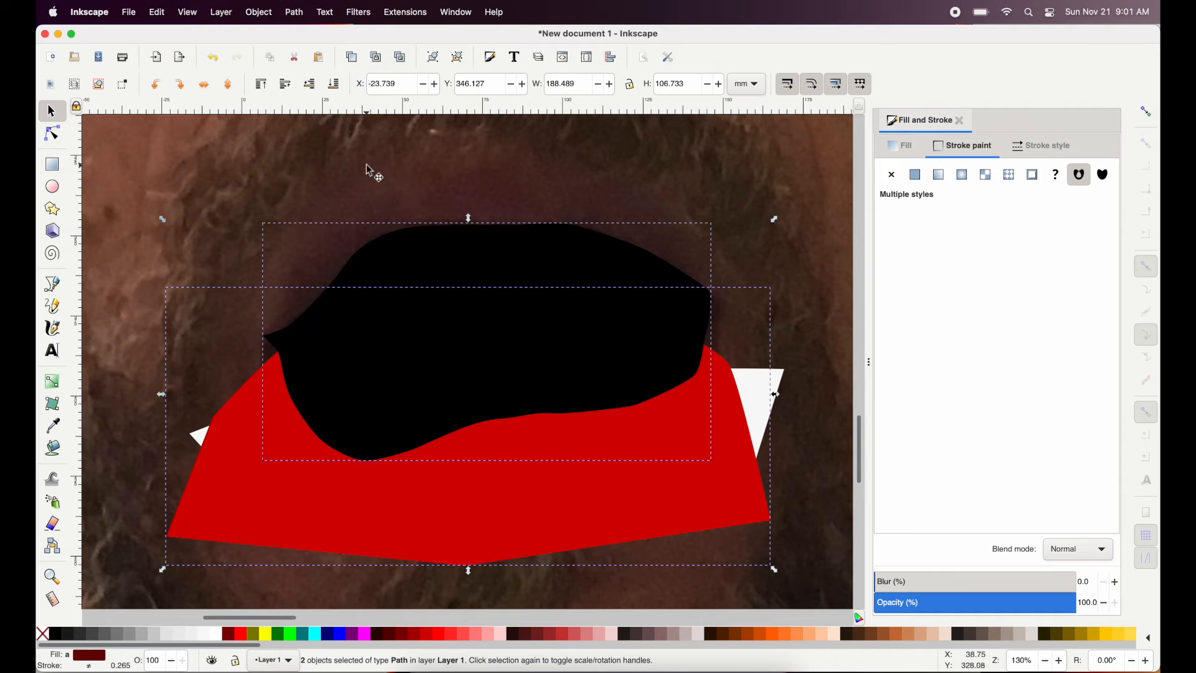
left_click(264, 13)
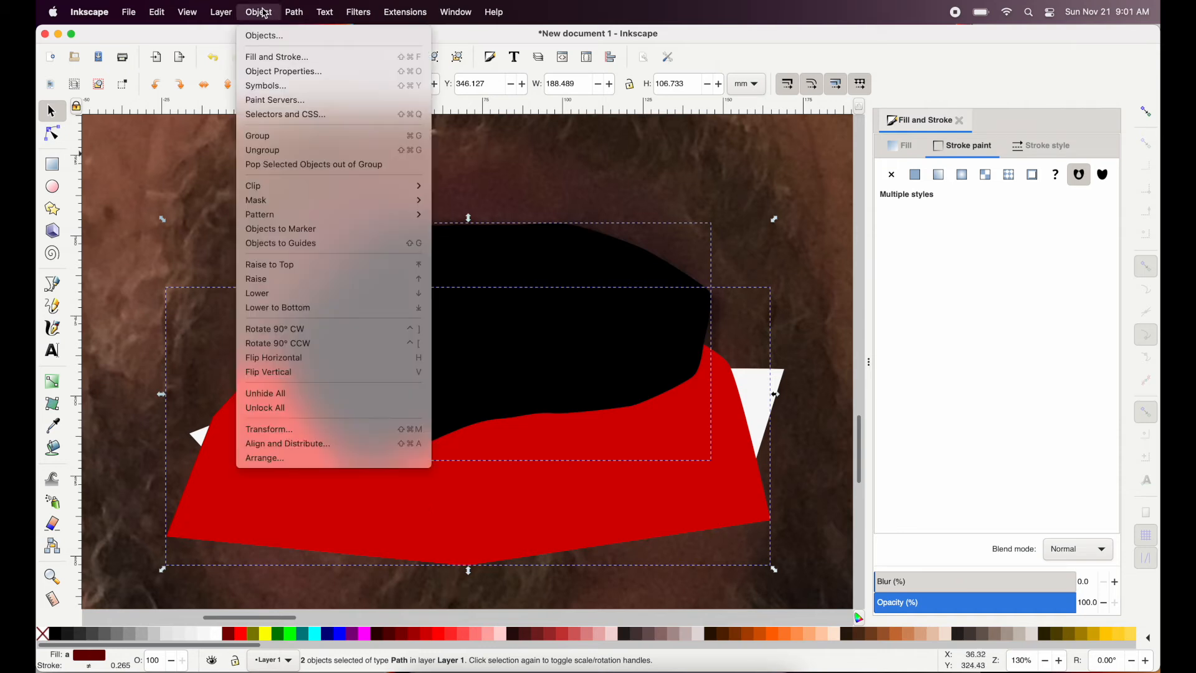
mouse_move(386, 186)
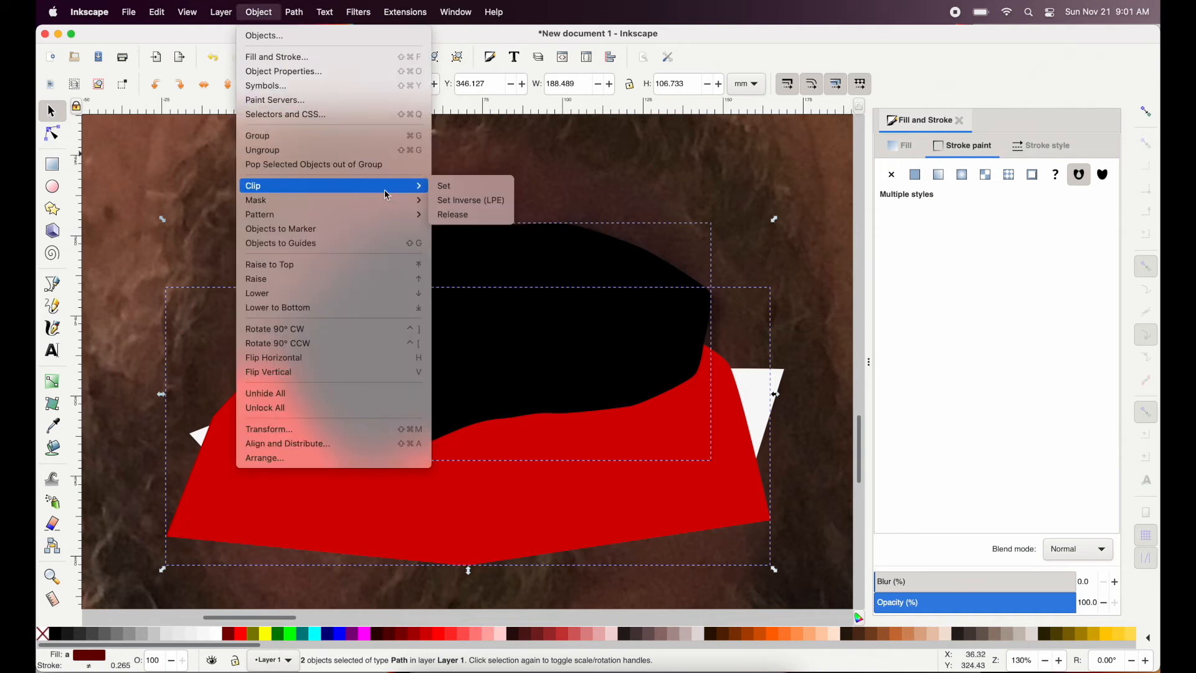
left_click(484, 186)
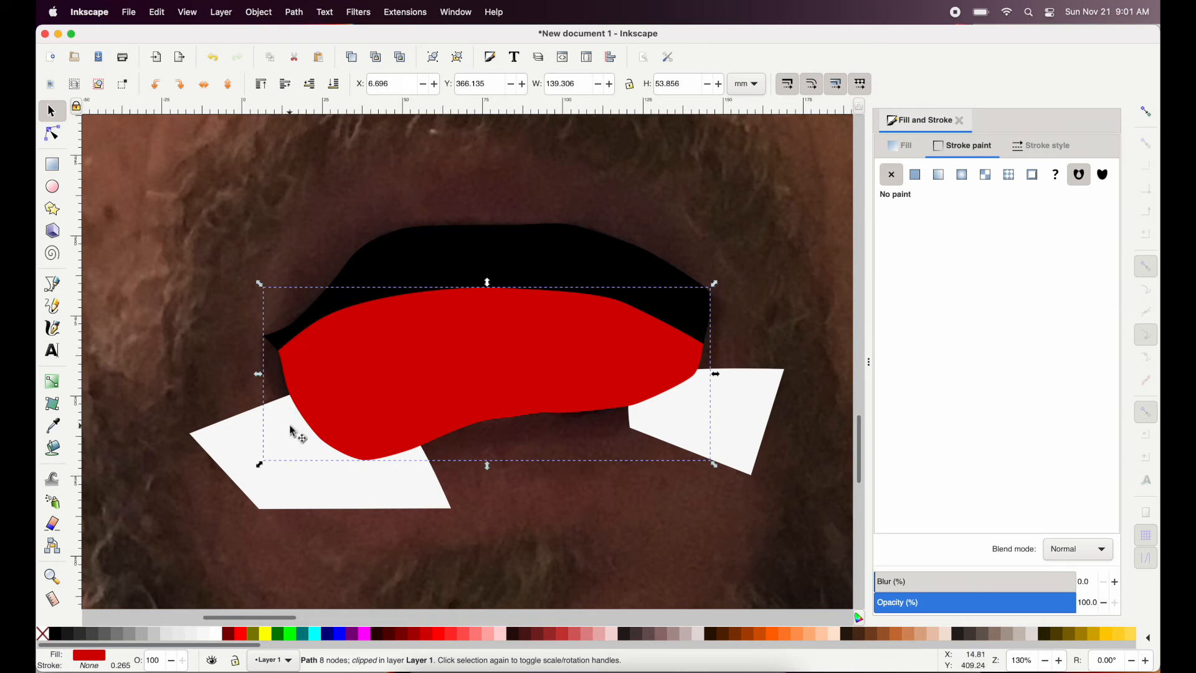
Raise the grouped white teeth shapes to the top, above the clipped tongue.
left_click(243, 437)
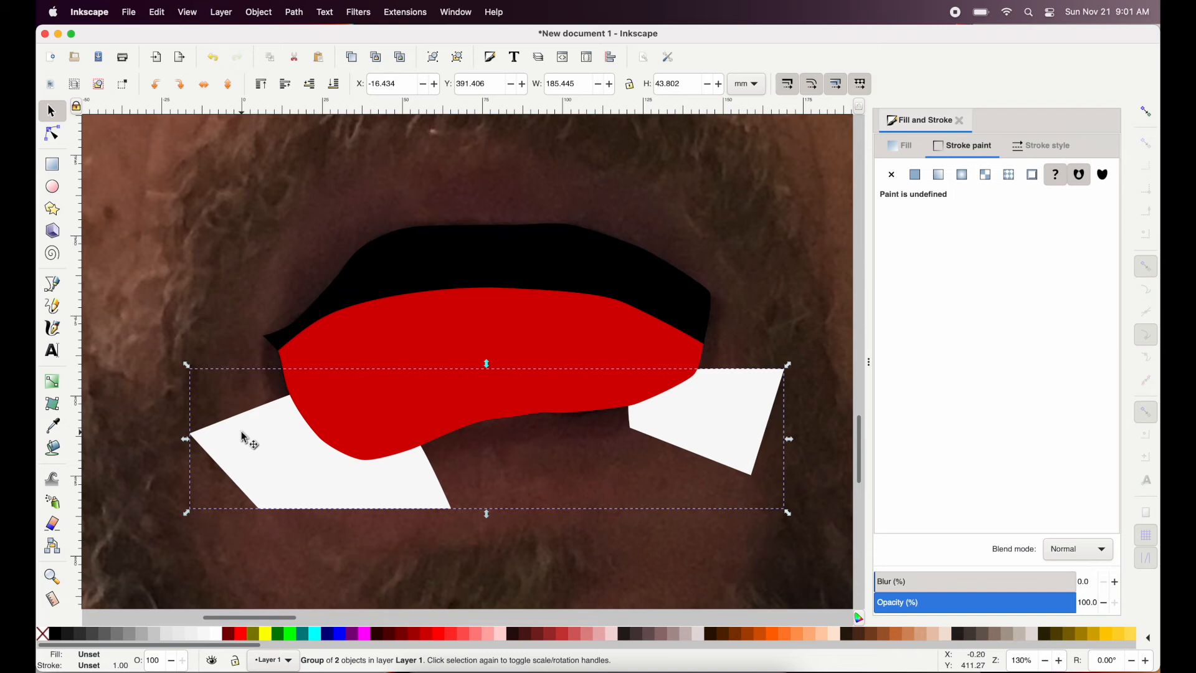
left_click(260, 12)
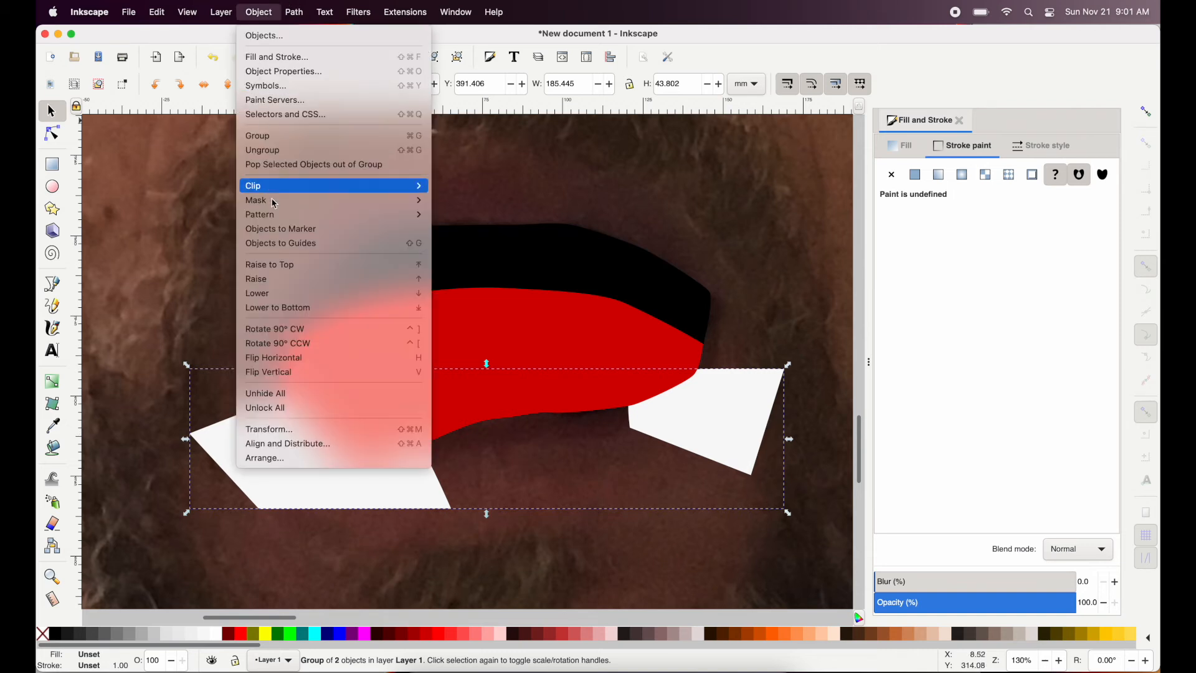
left_click(293, 265)
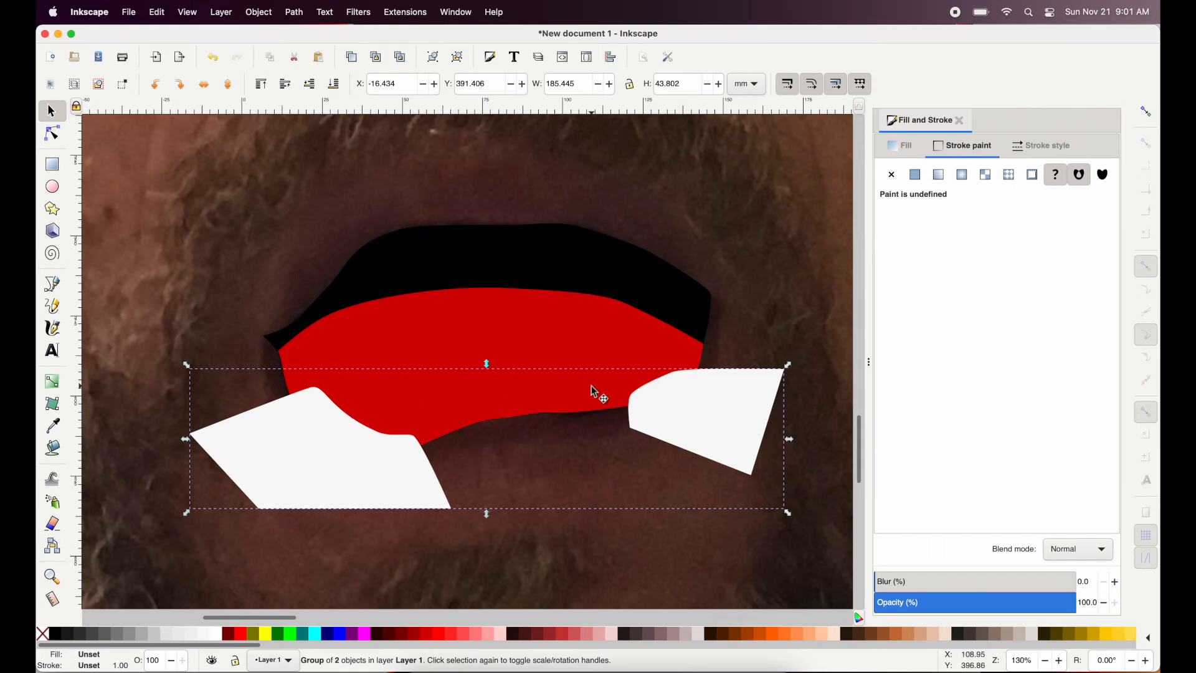
Duplicate the black mouth shape in place once more and bring this copy to the top, over the teeth group.
left_click(540, 256)
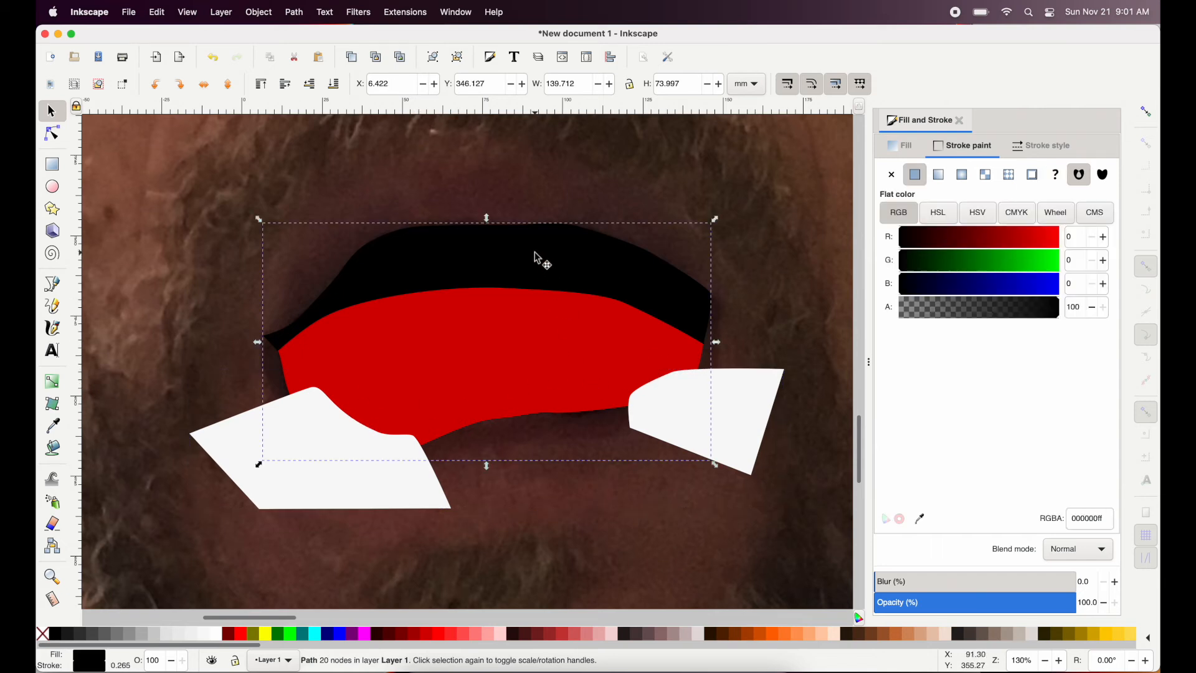
left_click(158, 13)
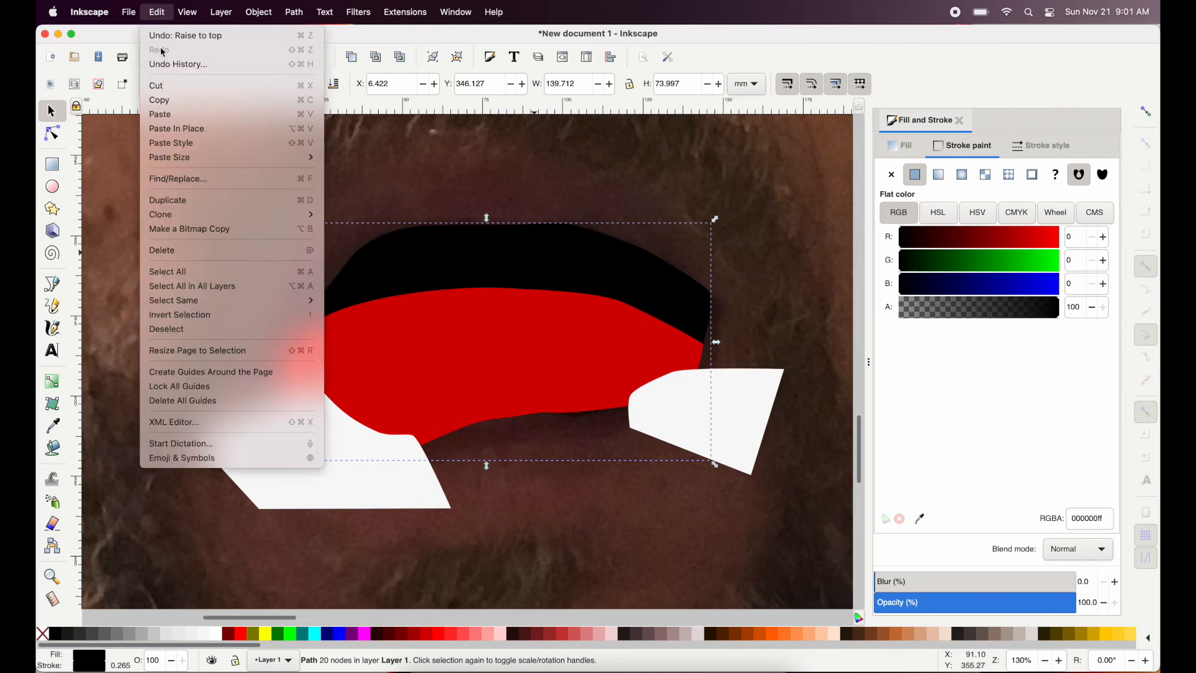
left_click(157, 12)
left_click(159, 14)
left_click(181, 129)
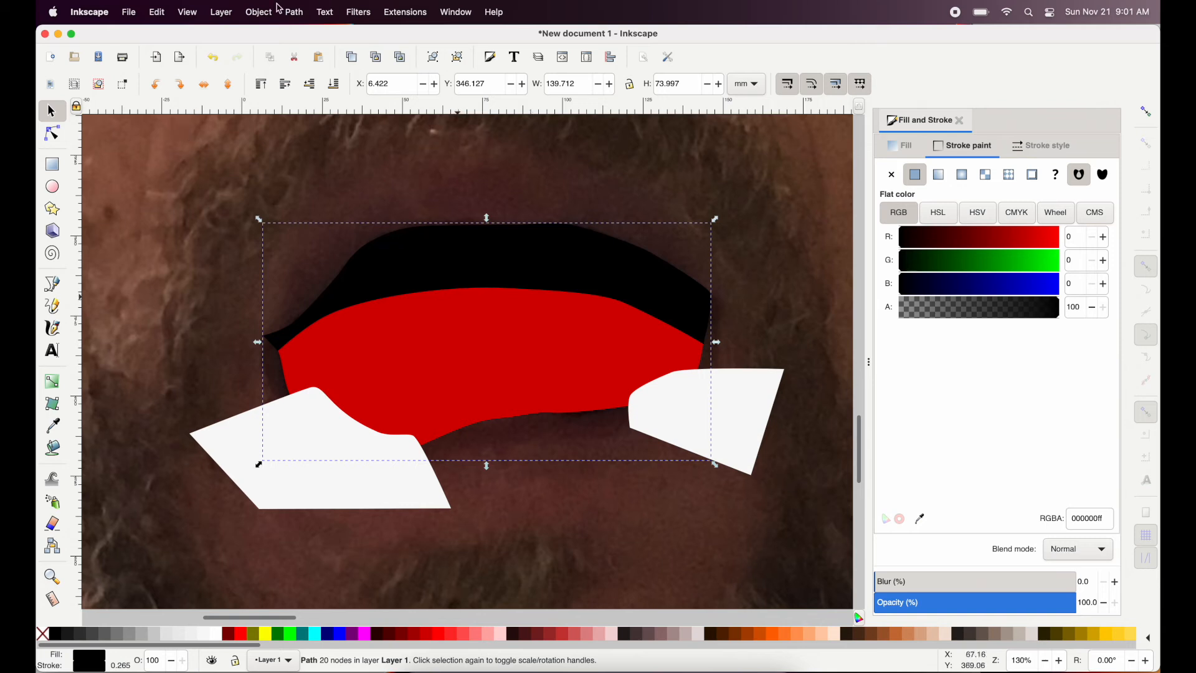
left_click(259, 12)
left_click(312, 264)
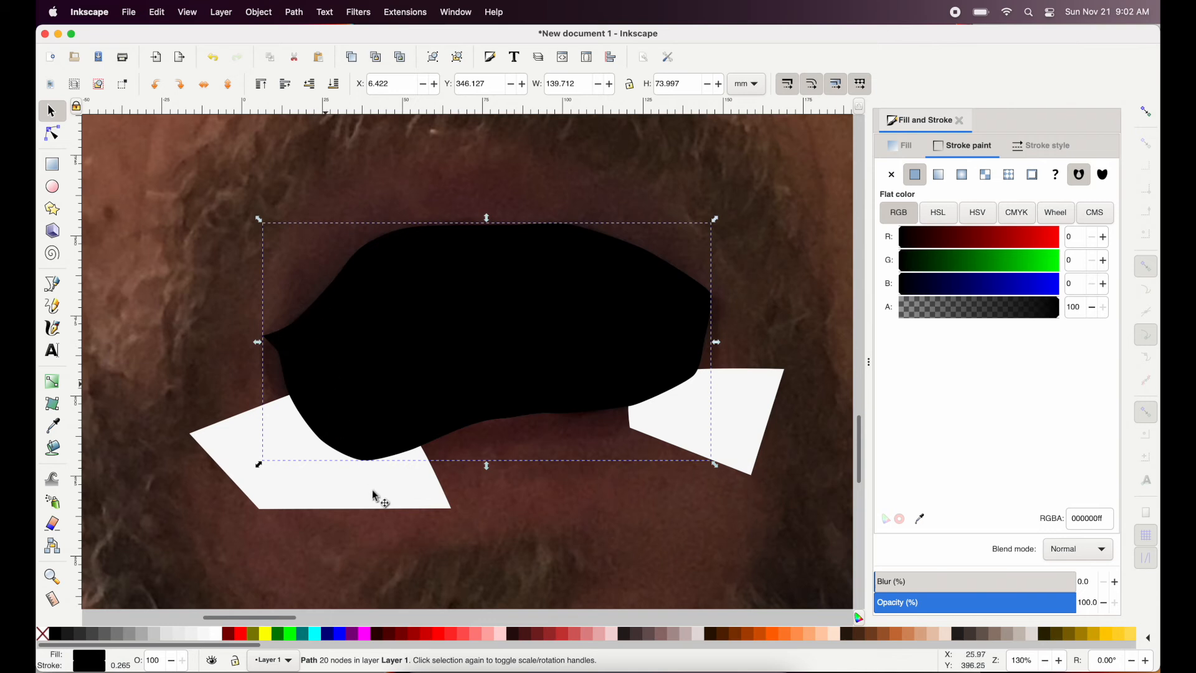
Select the mouth copy together with the white teeth group and clip the teeth to the mouth shape.
left_click(376, 497, "shift")
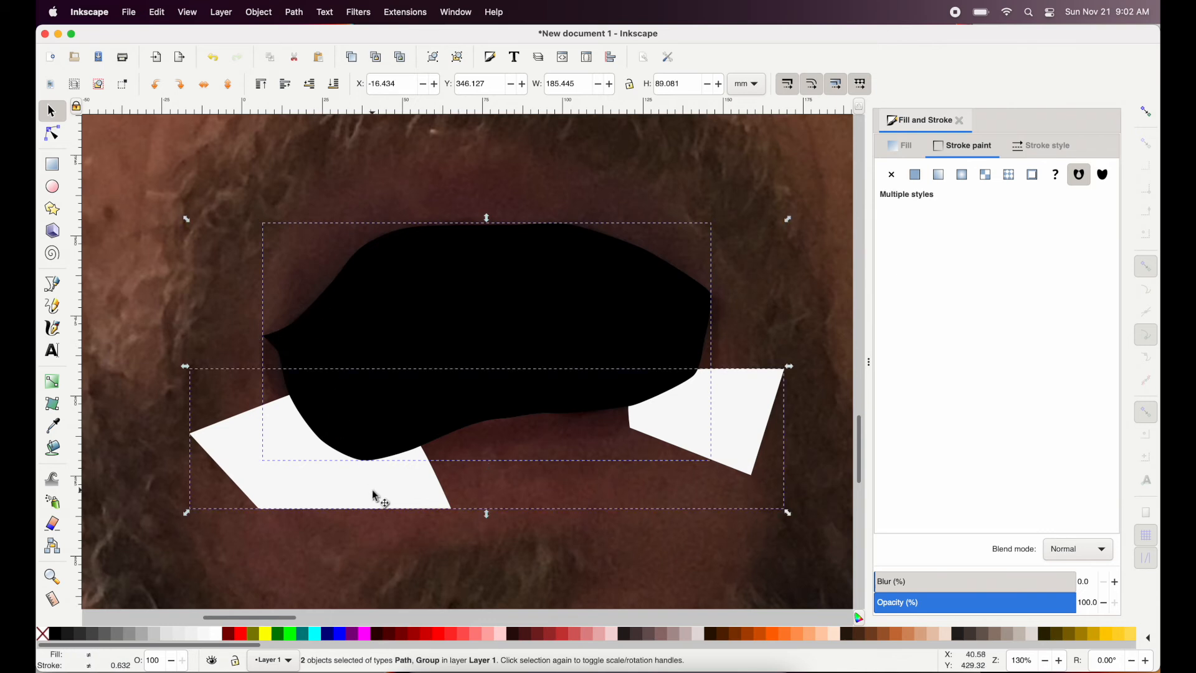
left_click(261, 11)
mouse_move(289, 186)
left_click(459, 184)
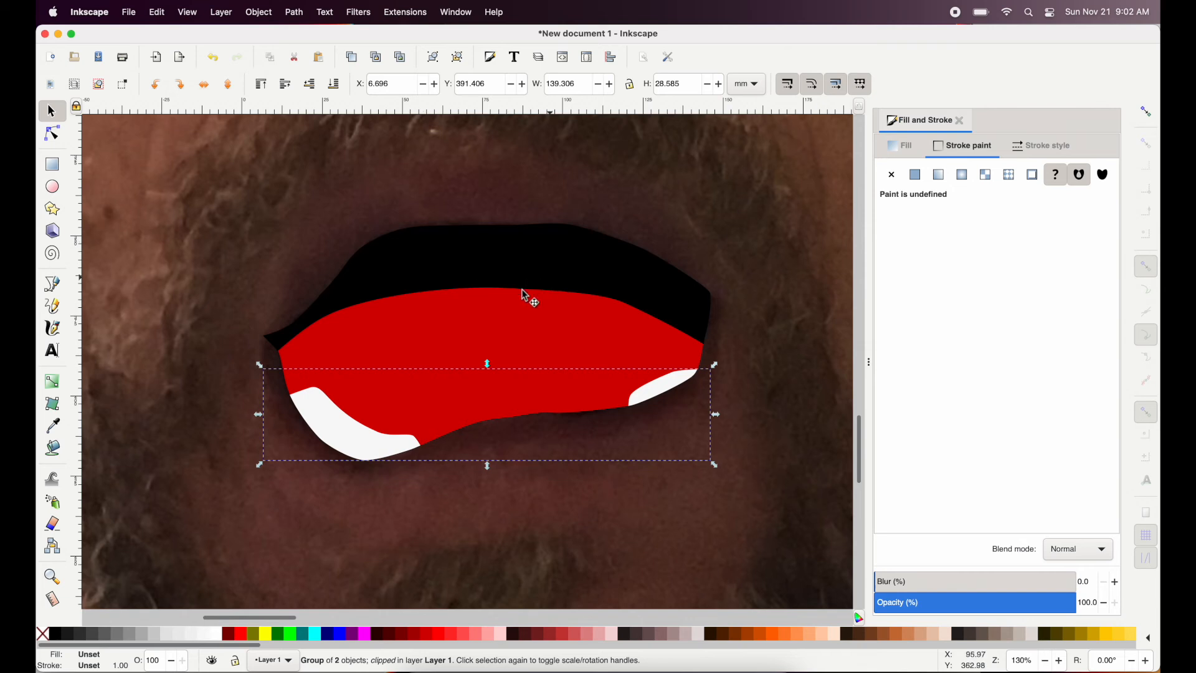
Select all traced eyes, eyebrows and mouth parts and move them from the photo onto the skin-coloured rectangle, to about X 865, Y -30 mm.
scroll(531, 250, "down", 1)
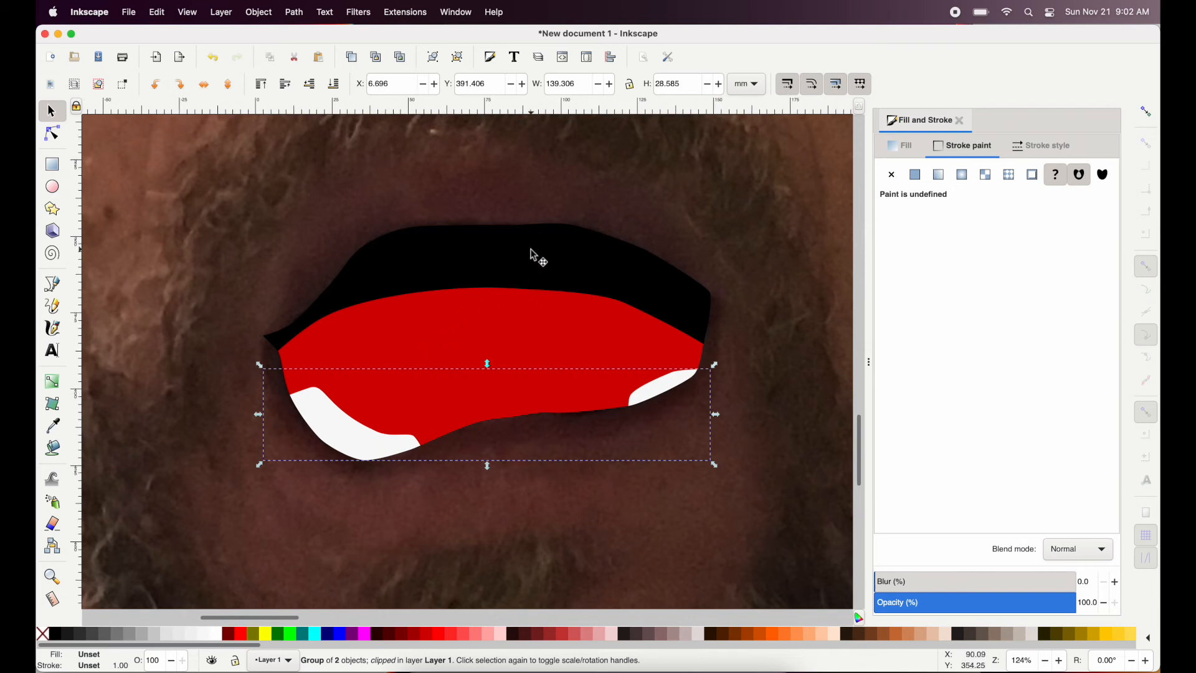
scroll(533, 255, "down", 5)
scroll(531, 253, "up", 4)
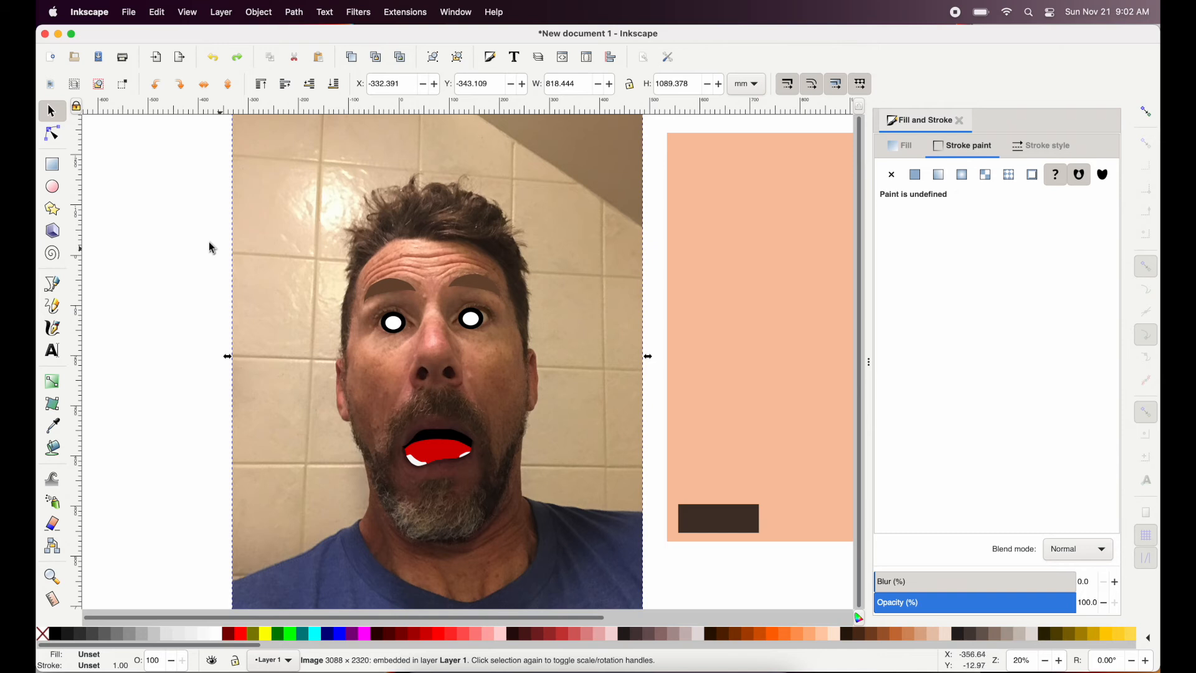
left_click_drag(164, 226, 570, 487)
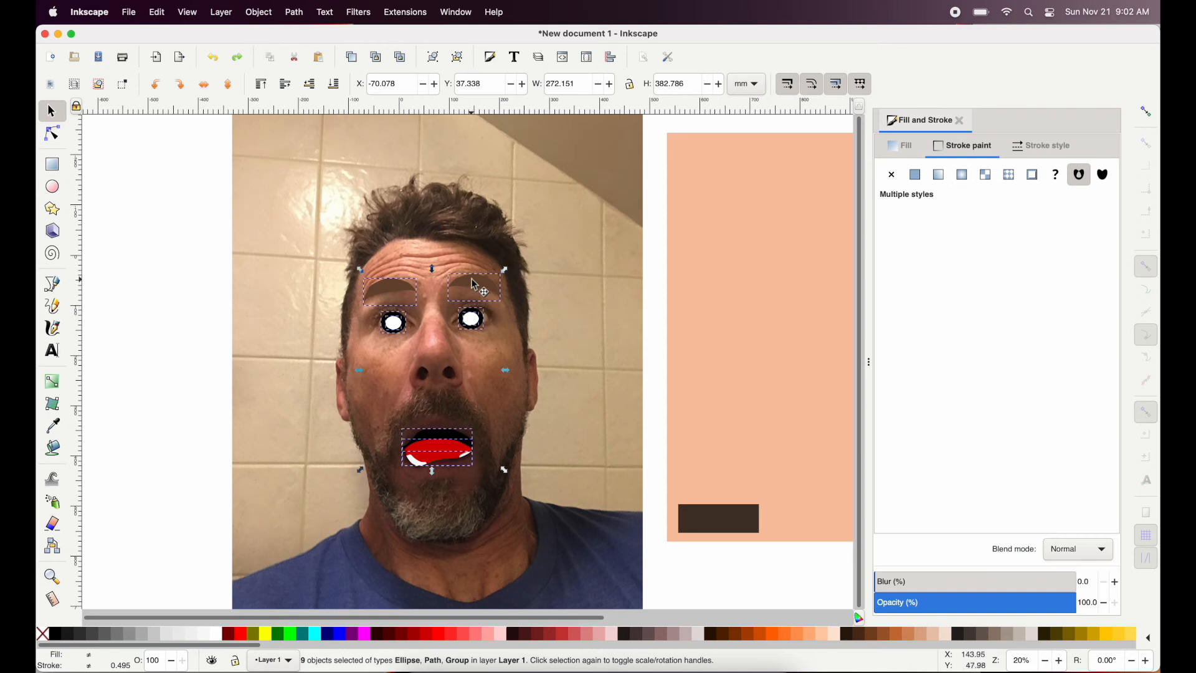
left_click_drag(475, 285, 888, 267)
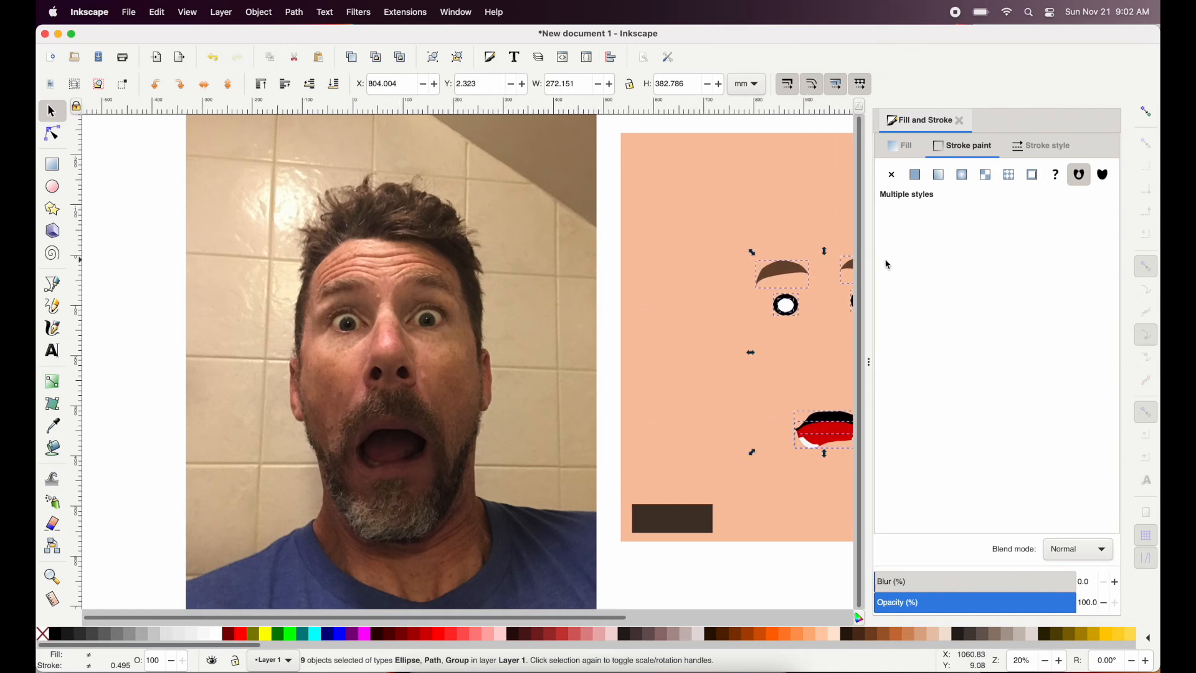
scroll(760, 346, "right", 10)
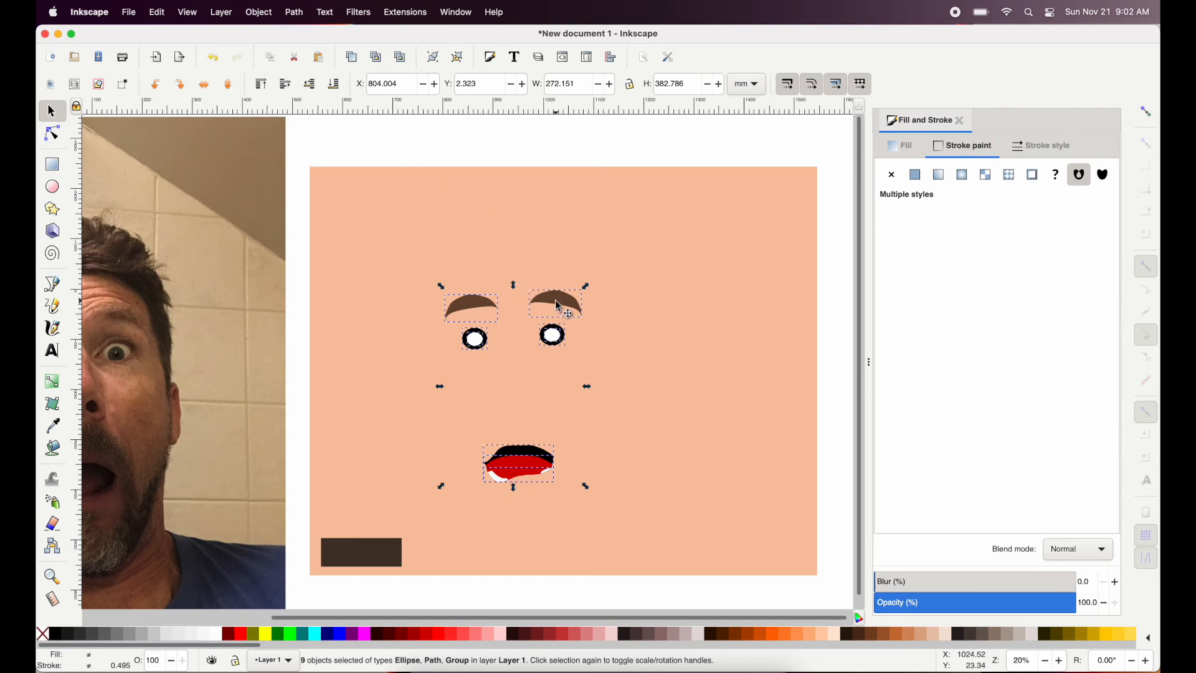
left_click_drag(560, 306, 591, 286)
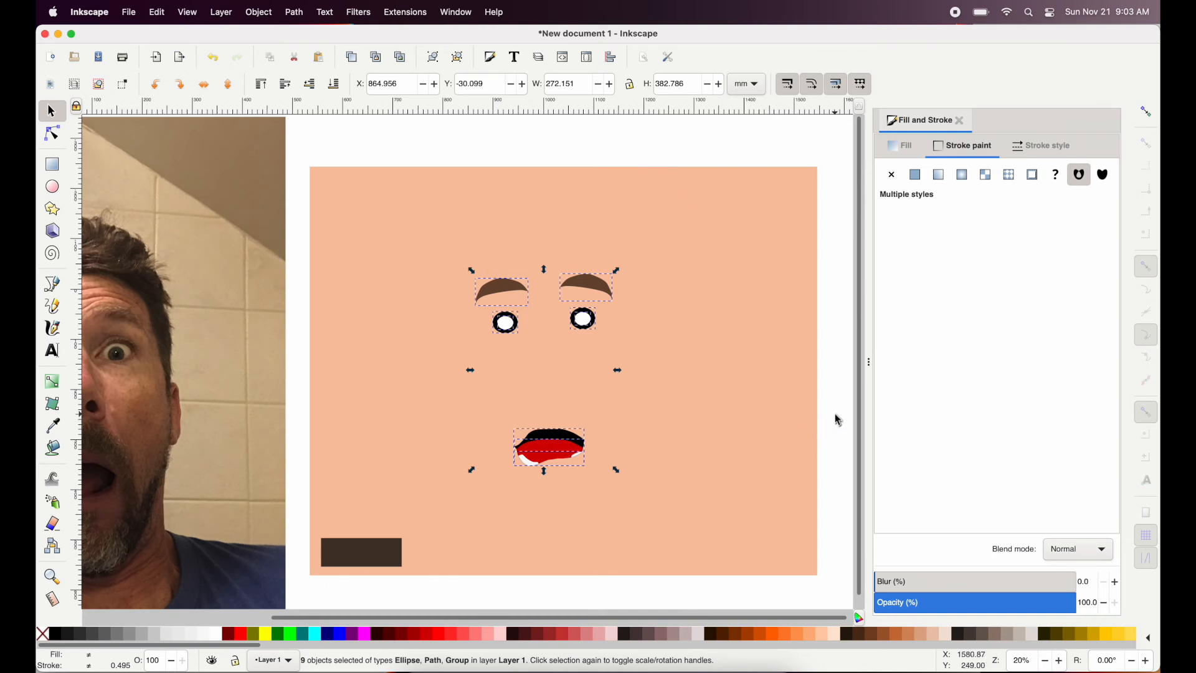
Select the mouth, tongue and teeth together and move them up closer to the eyes, to about X 928, Y 201 mm.
left_click_drag(824, 413, 487, 481)
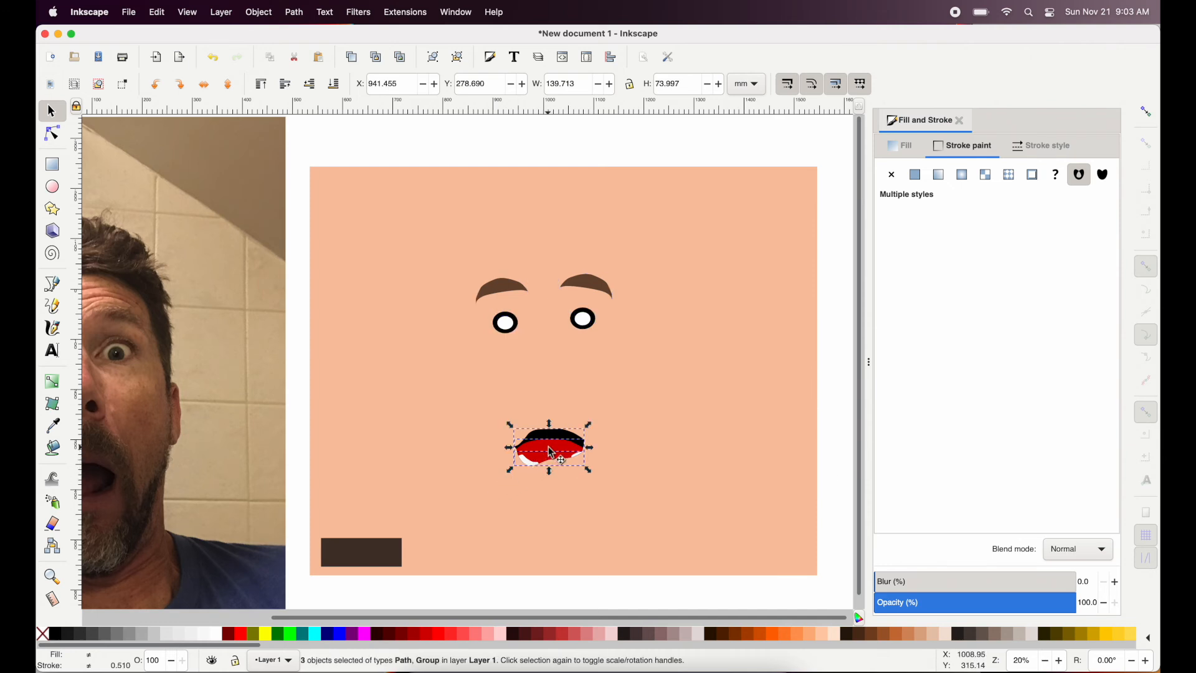
left_click_drag(551, 451, 545, 408)
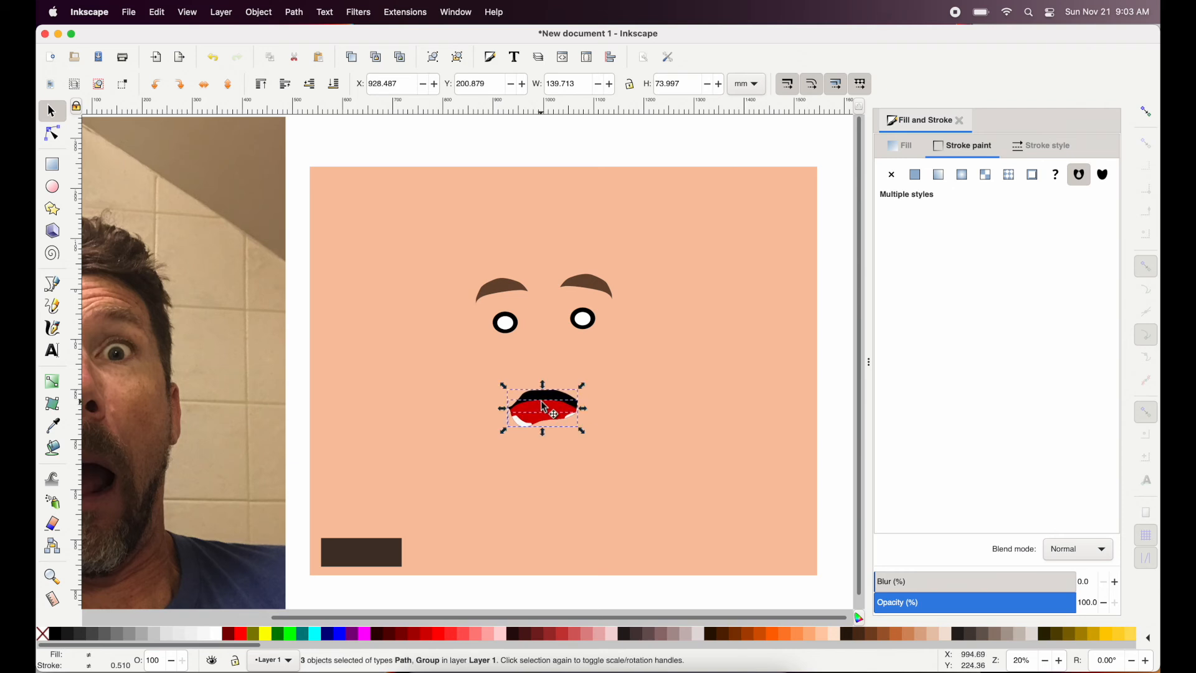
left_click(841, 416)
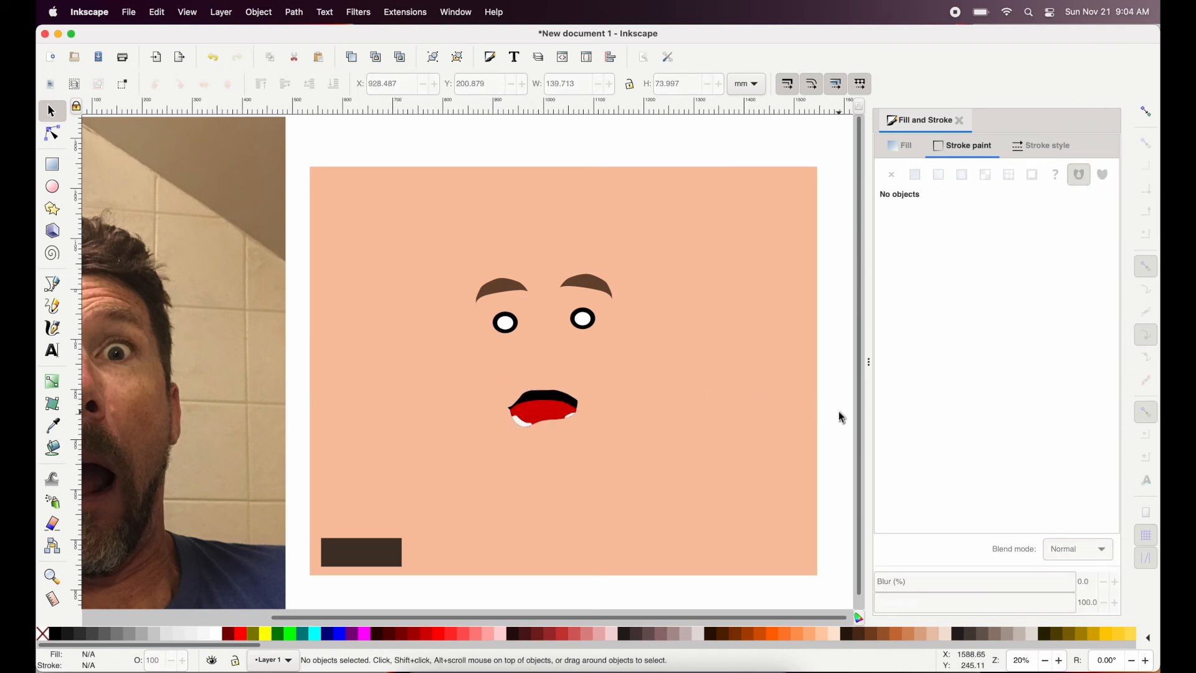
Lower the three nodes along the red tongue's upper edge, moving the middle one furthest down to form a slight central dip.
left_click(547, 413)
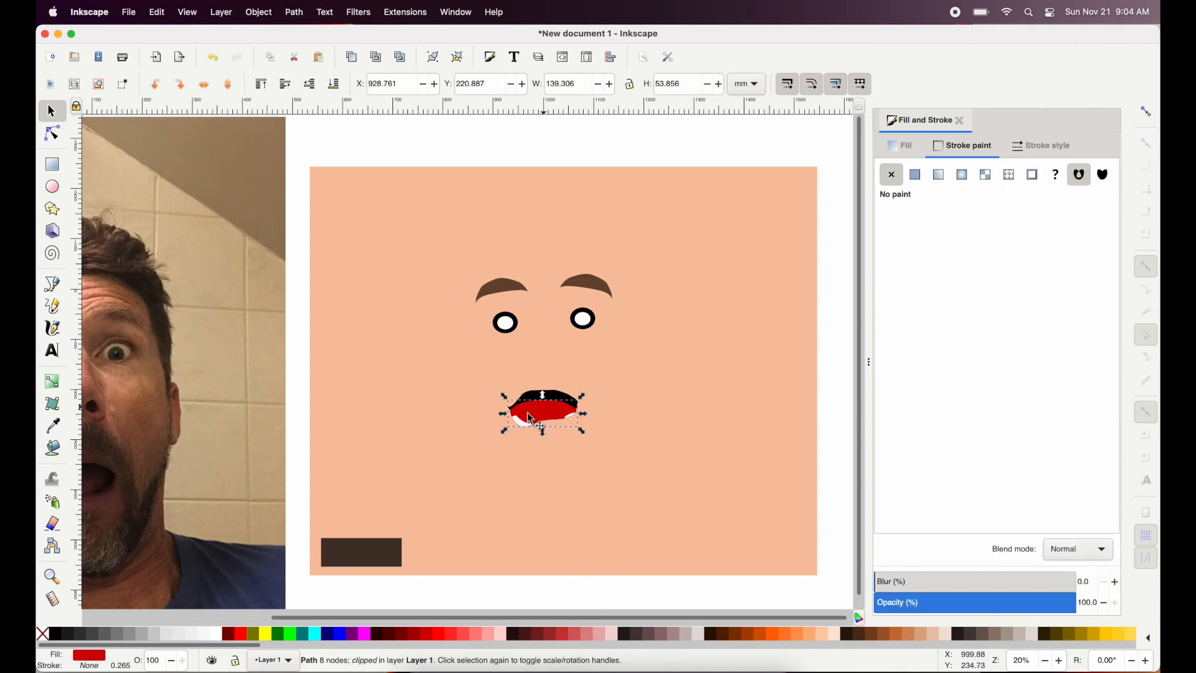
scroll(522, 415, "up", 2)
scroll(522, 415, "up", 4)
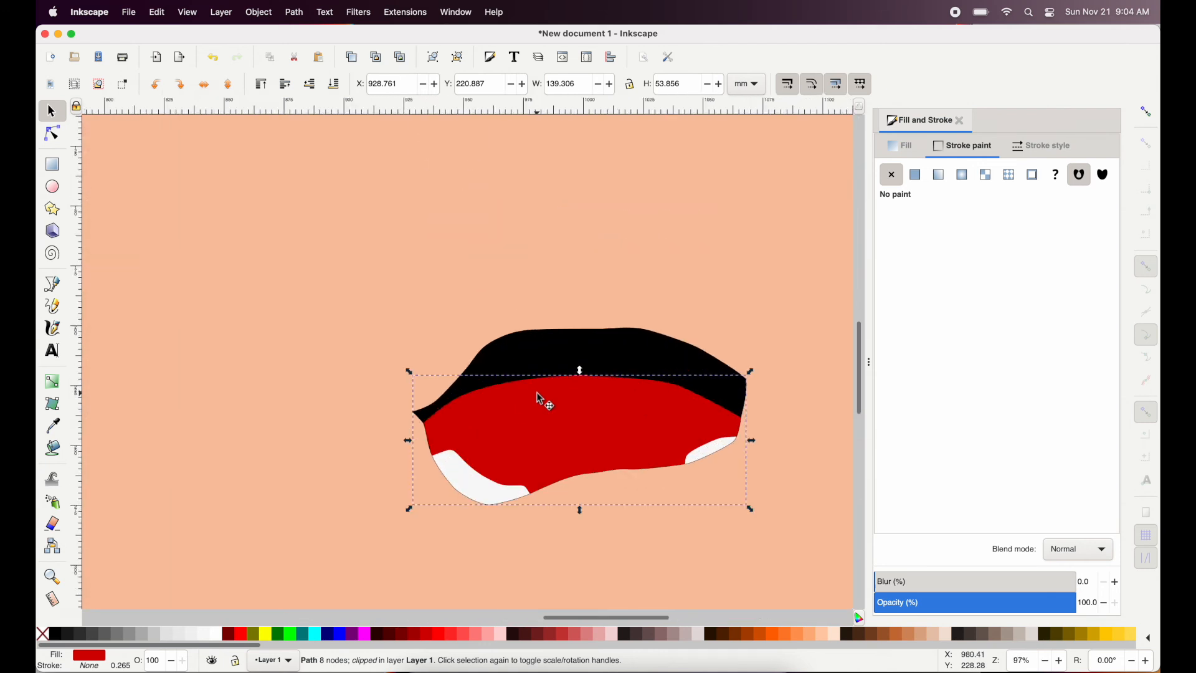
left_click(53, 134)
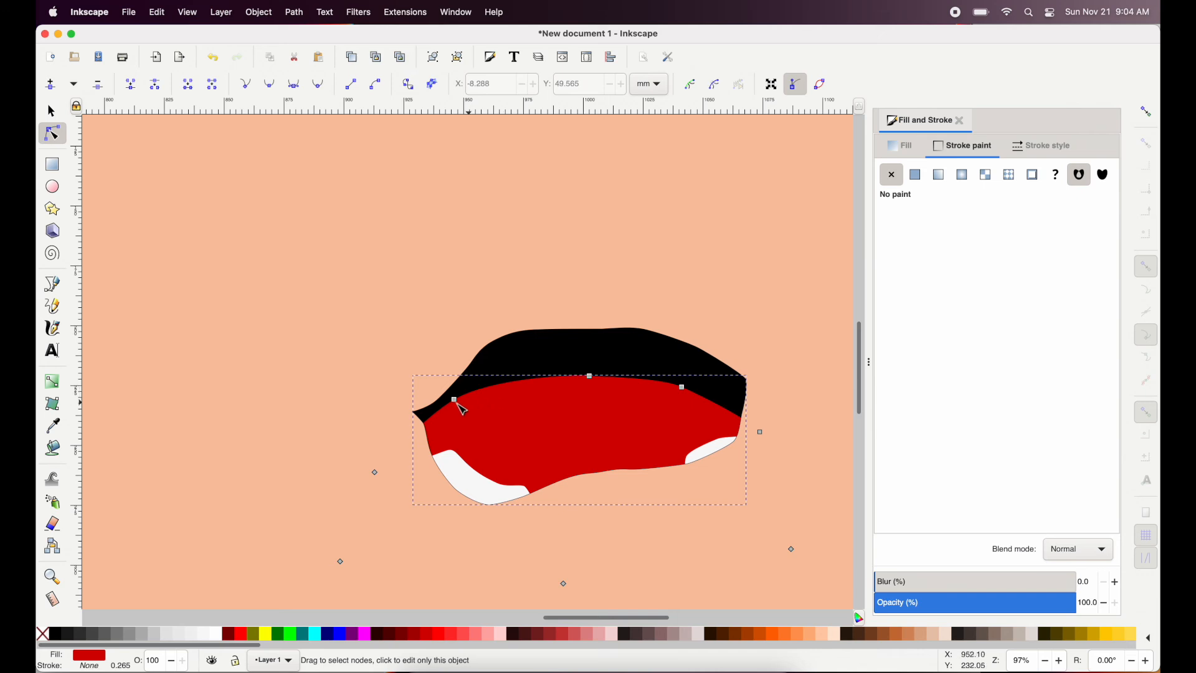
left_click_drag(455, 402, 452, 426)
left_click_drag(589, 376, 590, 398)
left_click_drag(589, 402, 580, 410)
left_click_drag(685, 388, 692, 403)
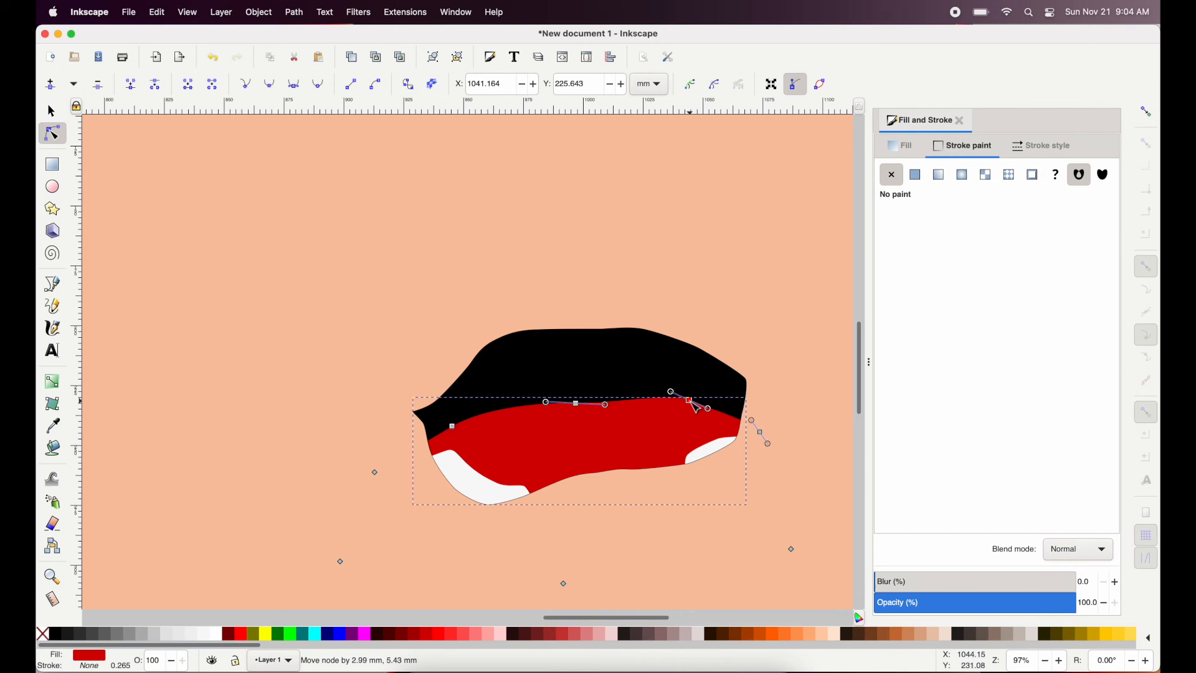
left_click_drag(578, 405, 583, 420)
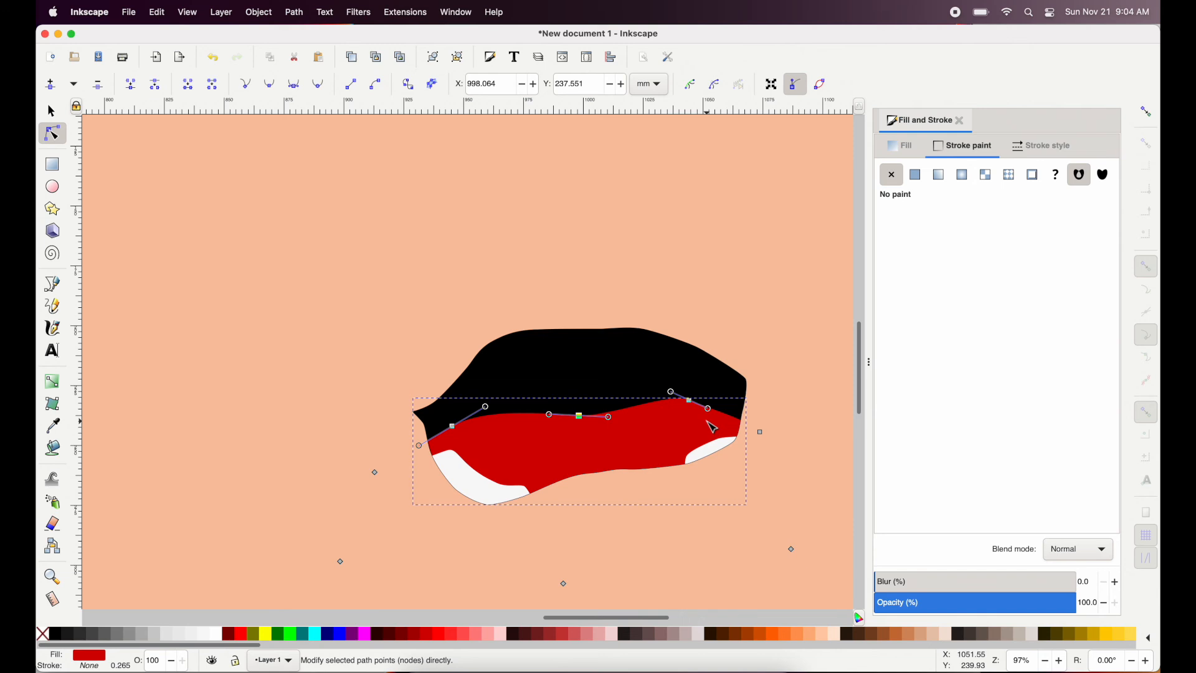
Finish editing the tongue's nodes, deselect everything and check the whole cartoon face beside the photo.
scroll(715, 381, "down", 6)
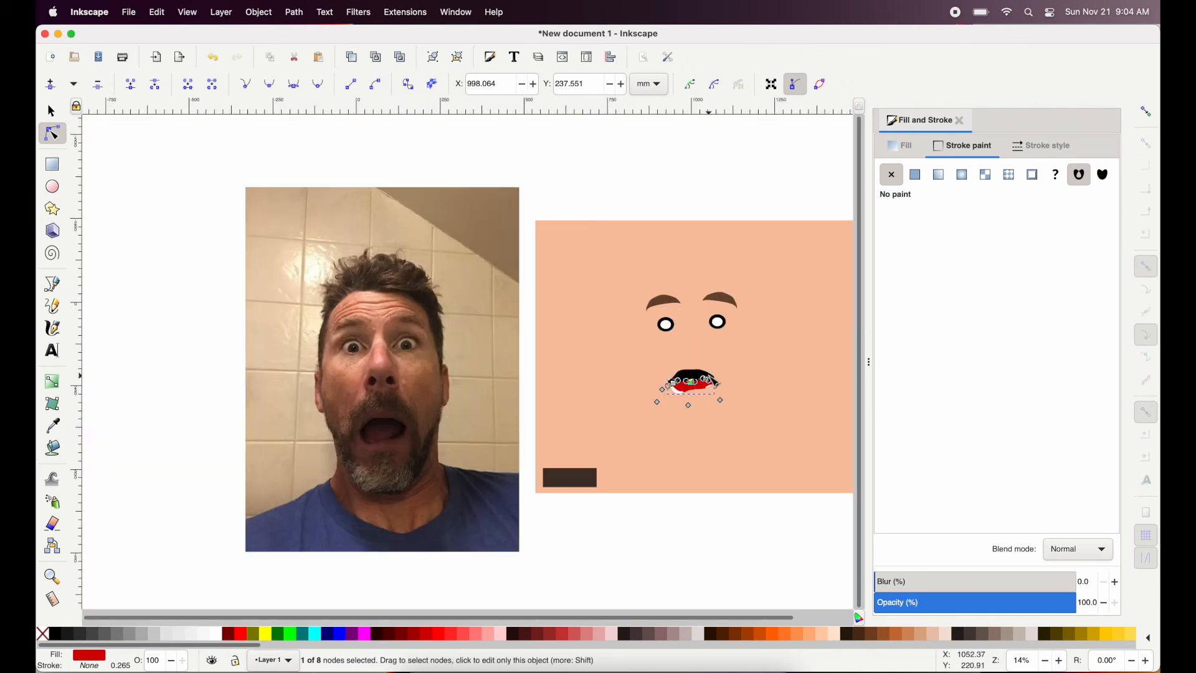
left_click(730, 507)
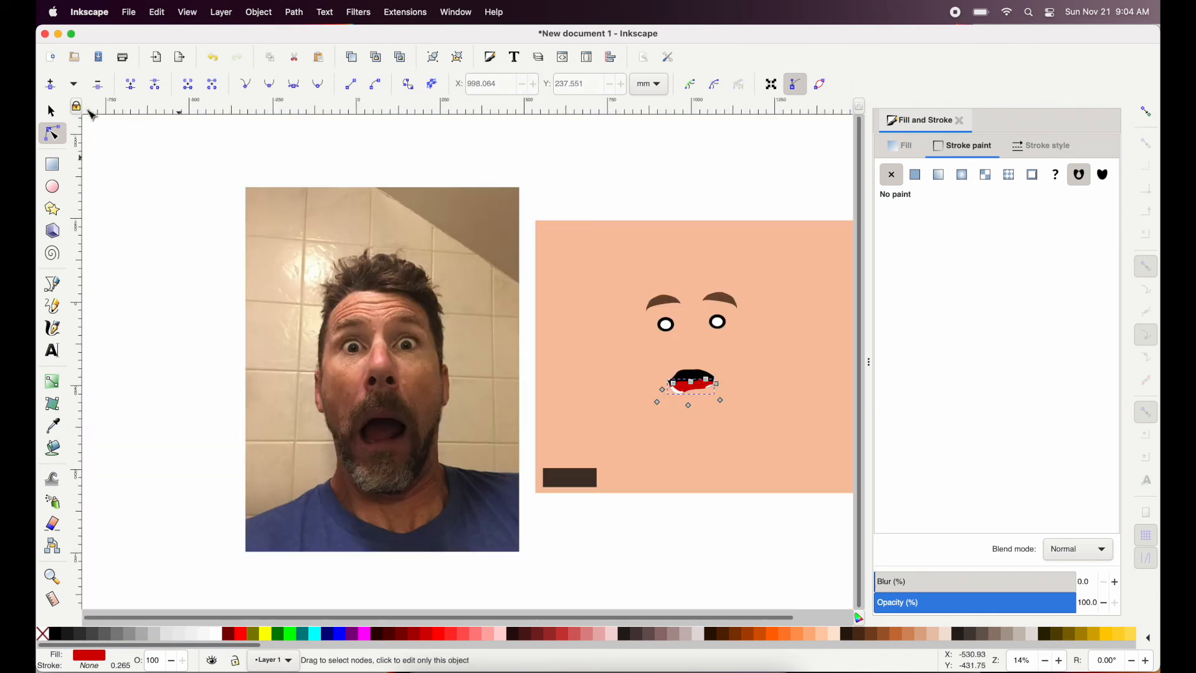
left_click(52, 111)
left_click(697, 192)
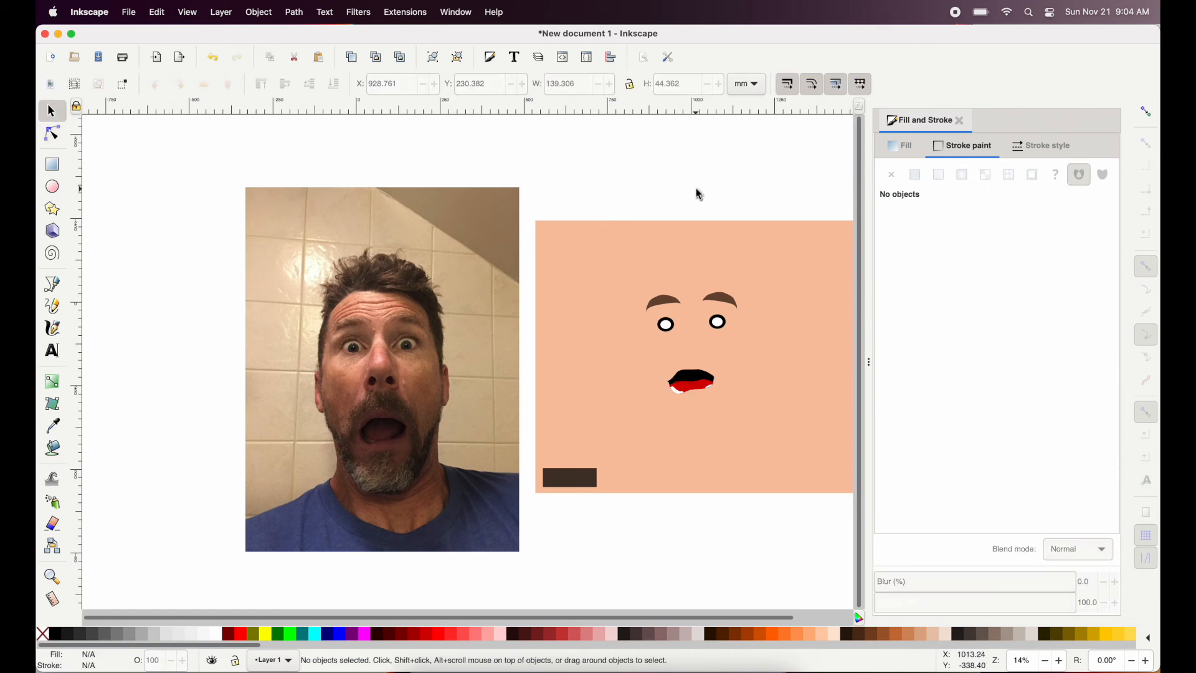
scroll(699, 194, "right", 3)
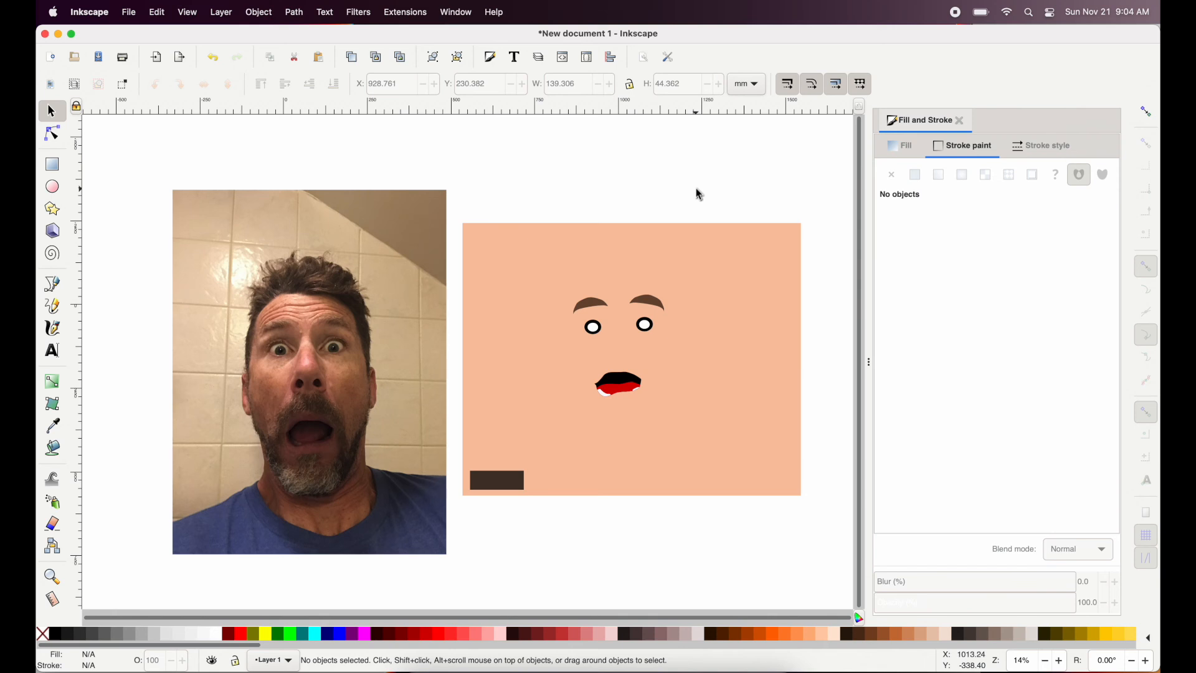
scroll(699, 194, "left", 1)
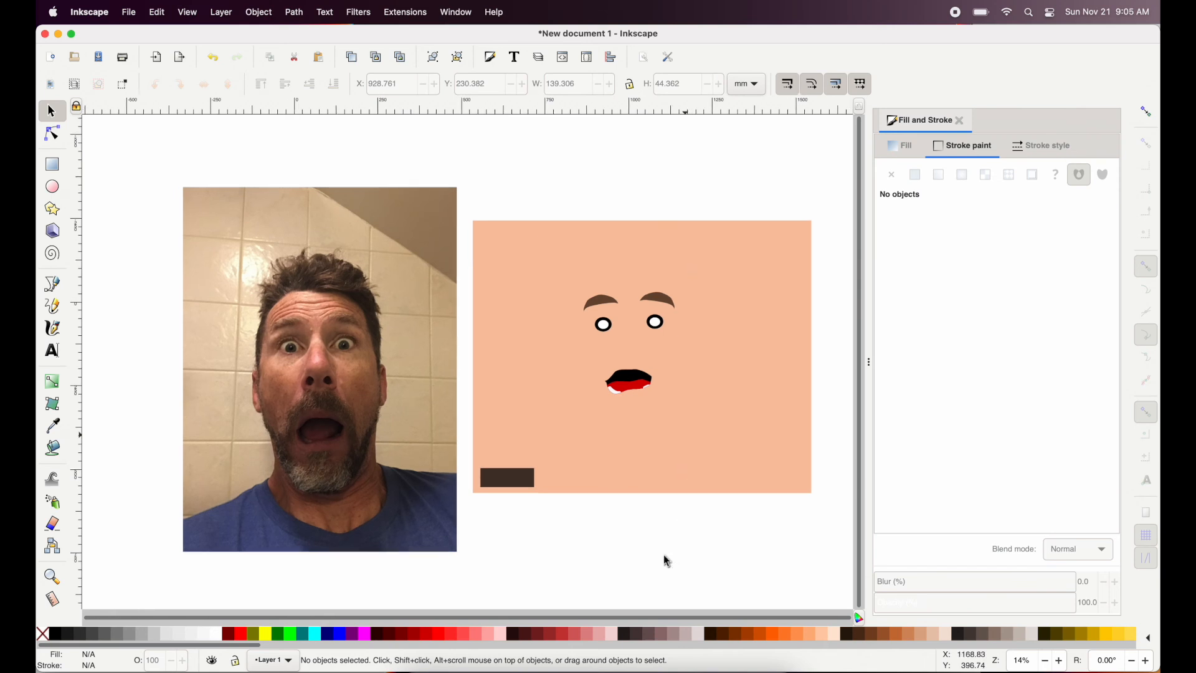
Draw a black rectangle about 1005 × 760 mm just below the skin-coloured rectangle, matching its width.
scroll(666, 564, "down", 8)
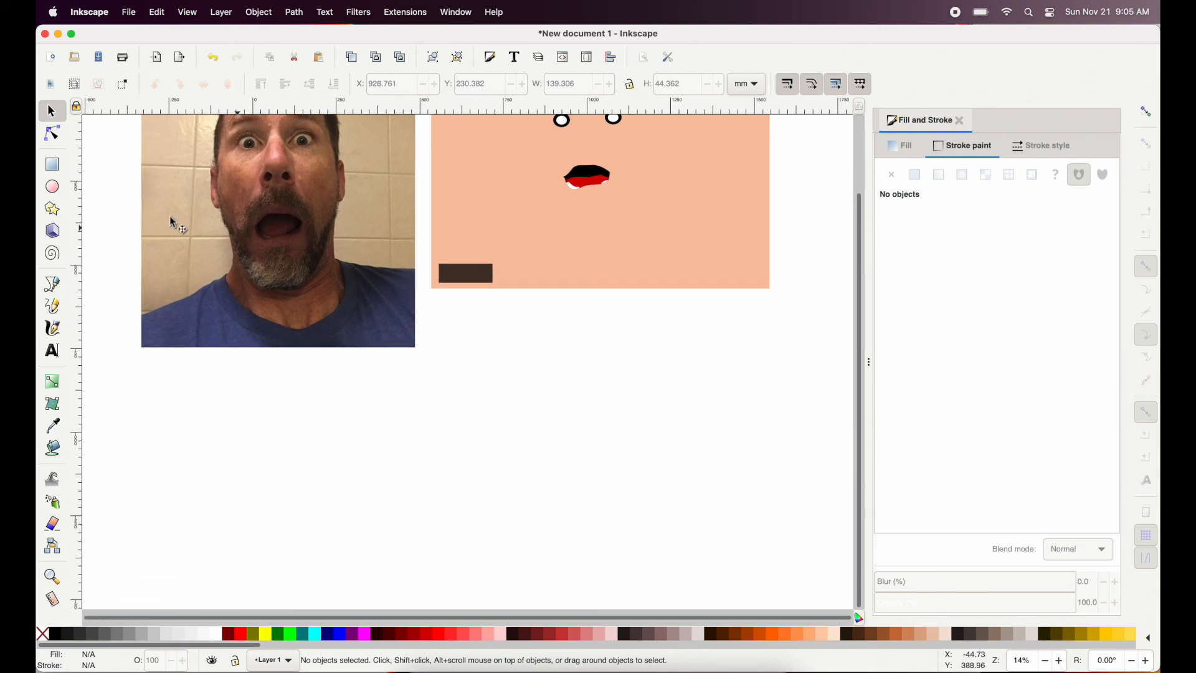
left_click(52, 164)
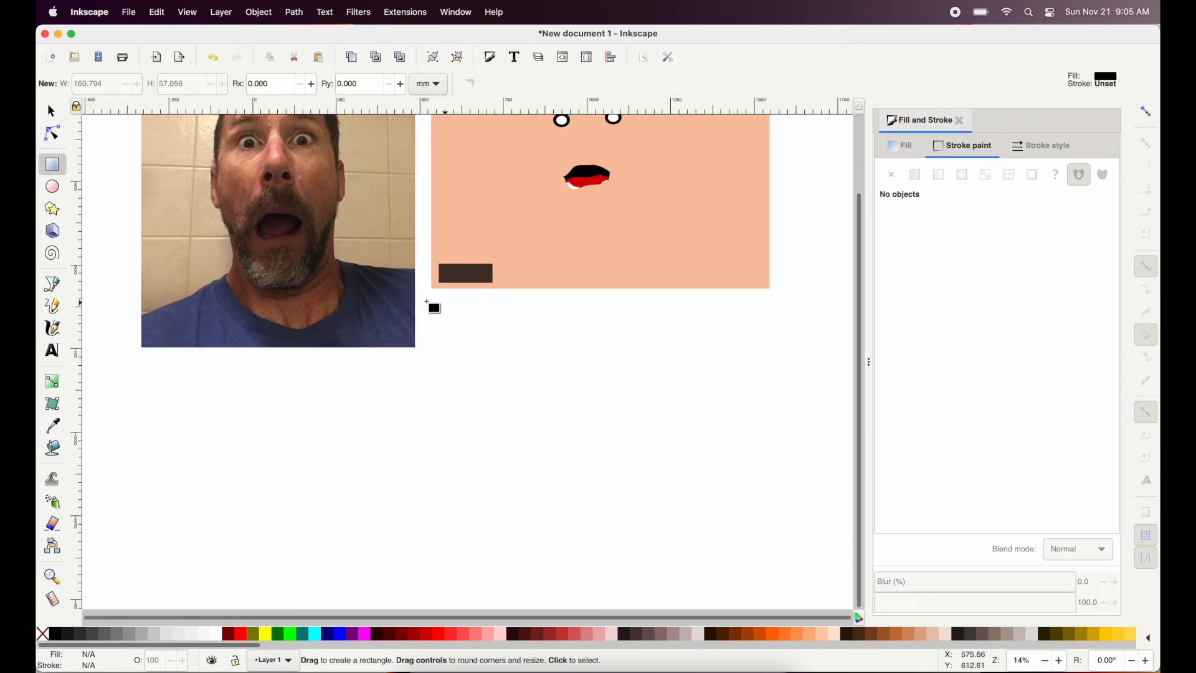
mouse_move(437, 299)
left_mouse_down()
mouse_move(763, 535)
mouse_move(766, 553)
left_mouse_up()
Draw a second black rectangle below the first at matching width and extend it to about 1000 × 809 mm.
scroll(766, 551, "down", 4)
scroll(767, 552, "right", 1)
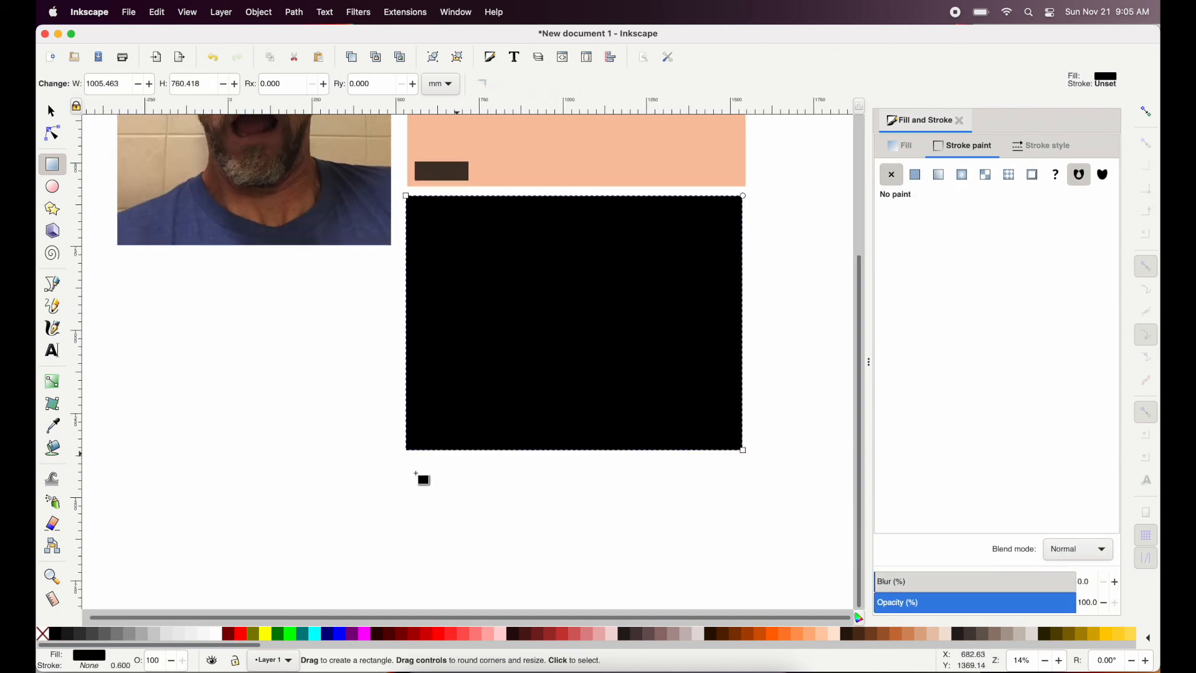
left_click_drag(407, 460, 742, 652)
scroll(740, 448, "down", 4)
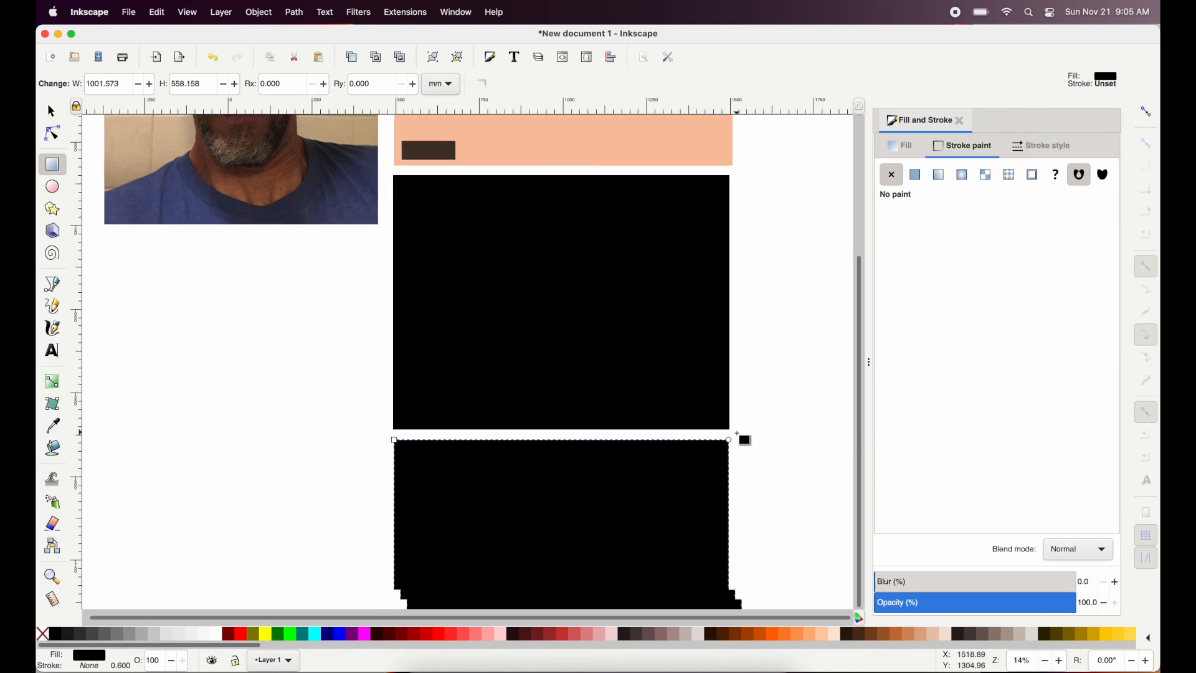
scroll(741, 439, "right", 2)
left_click_drag(690, 560, 688, 623)
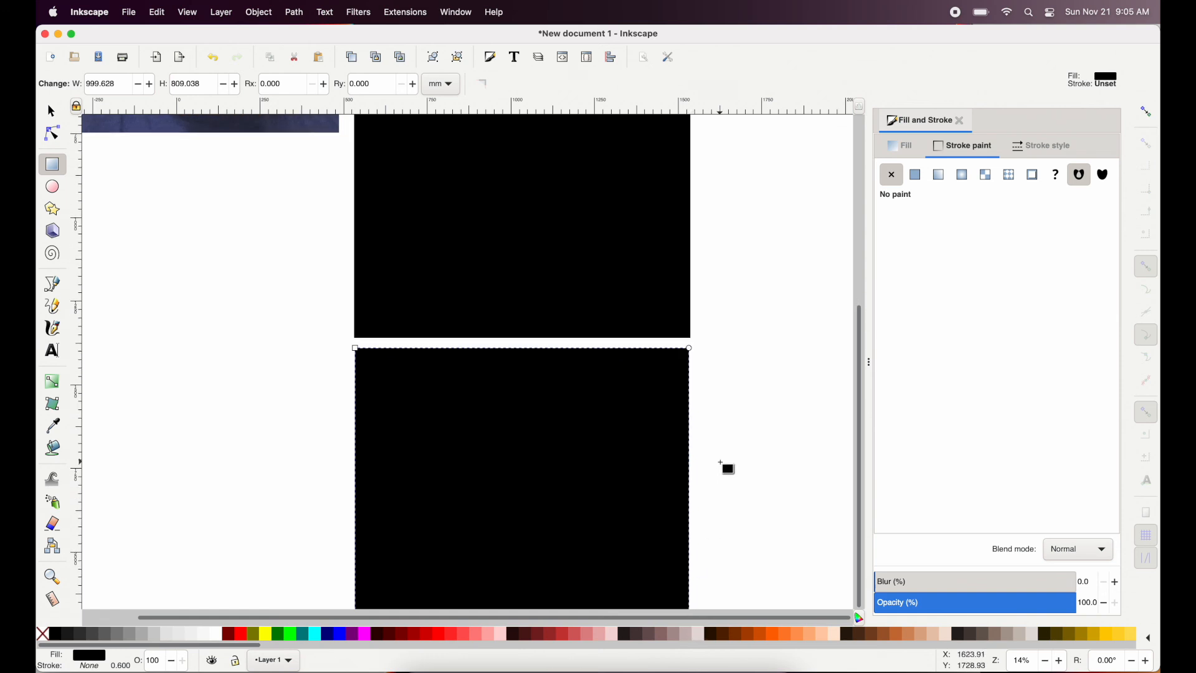
Select the skin-coloured face artwork together with both black rectangles, excluding the photo, and open the PNG export settings.
scroll(726, 470, "down", 5)
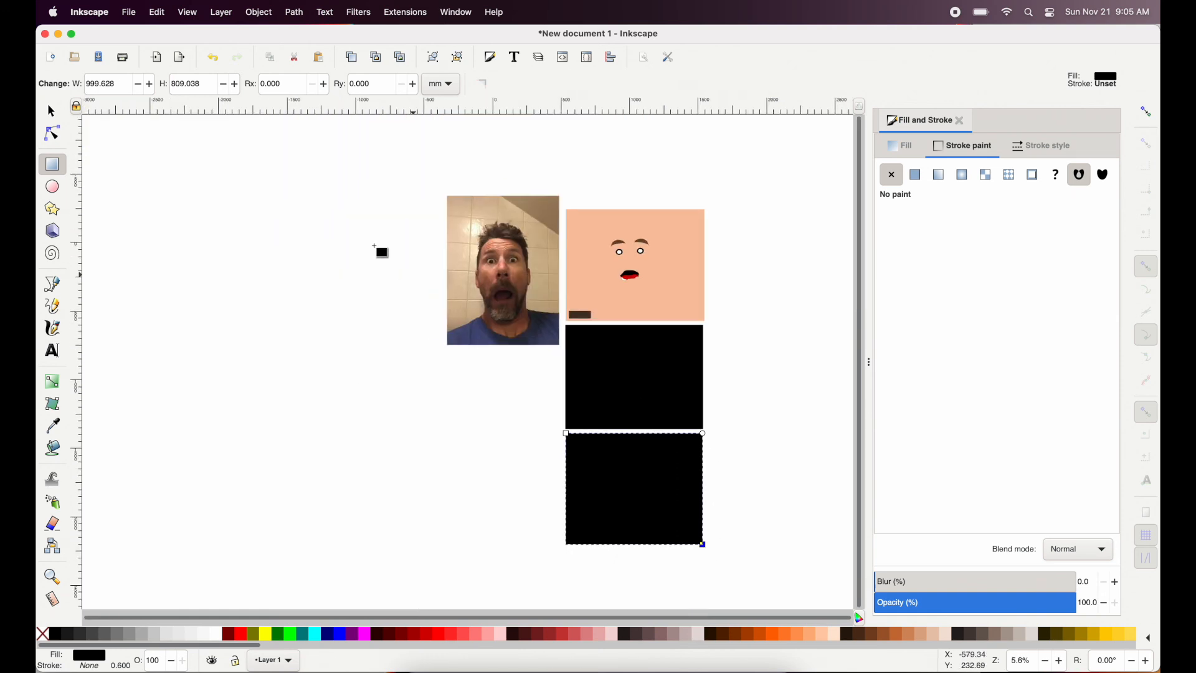
left_click(51, 113)
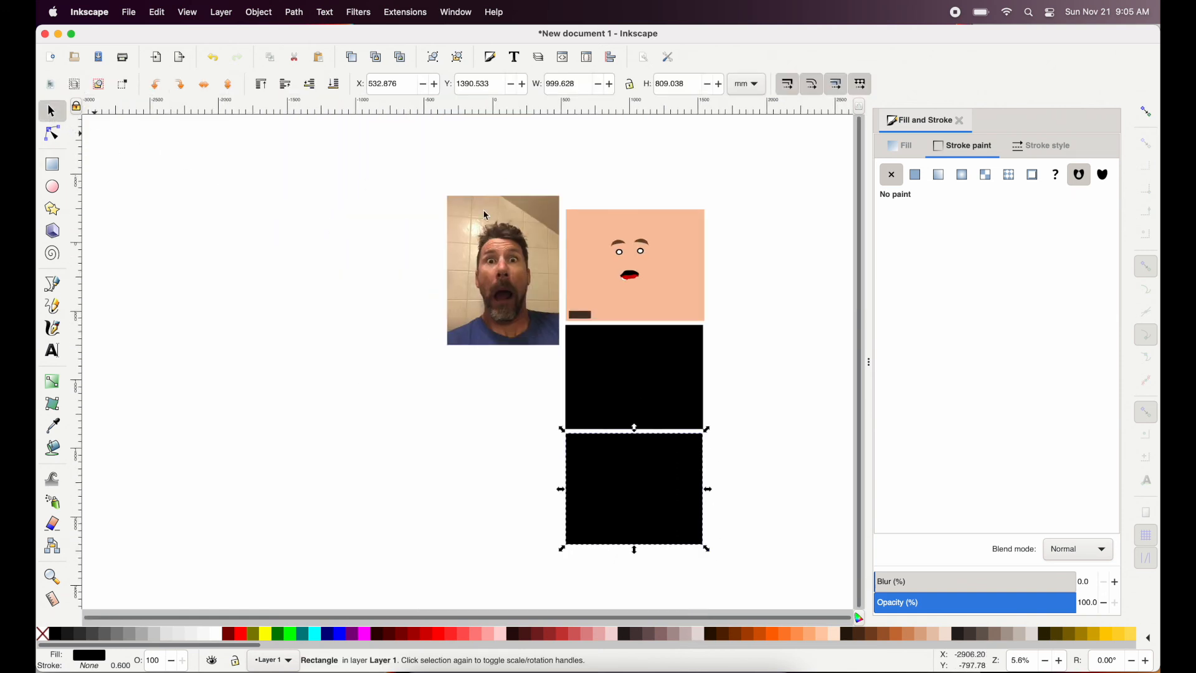
left_click_drag(741, 179, 548, 578)
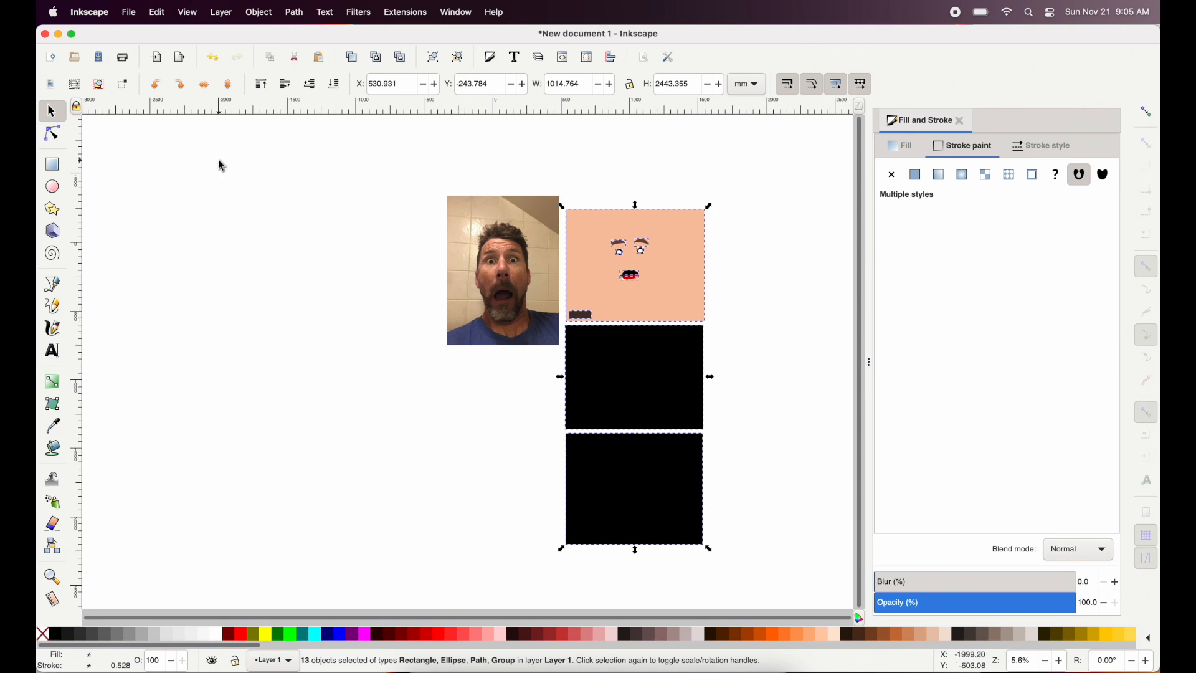
left_click(131, 13)
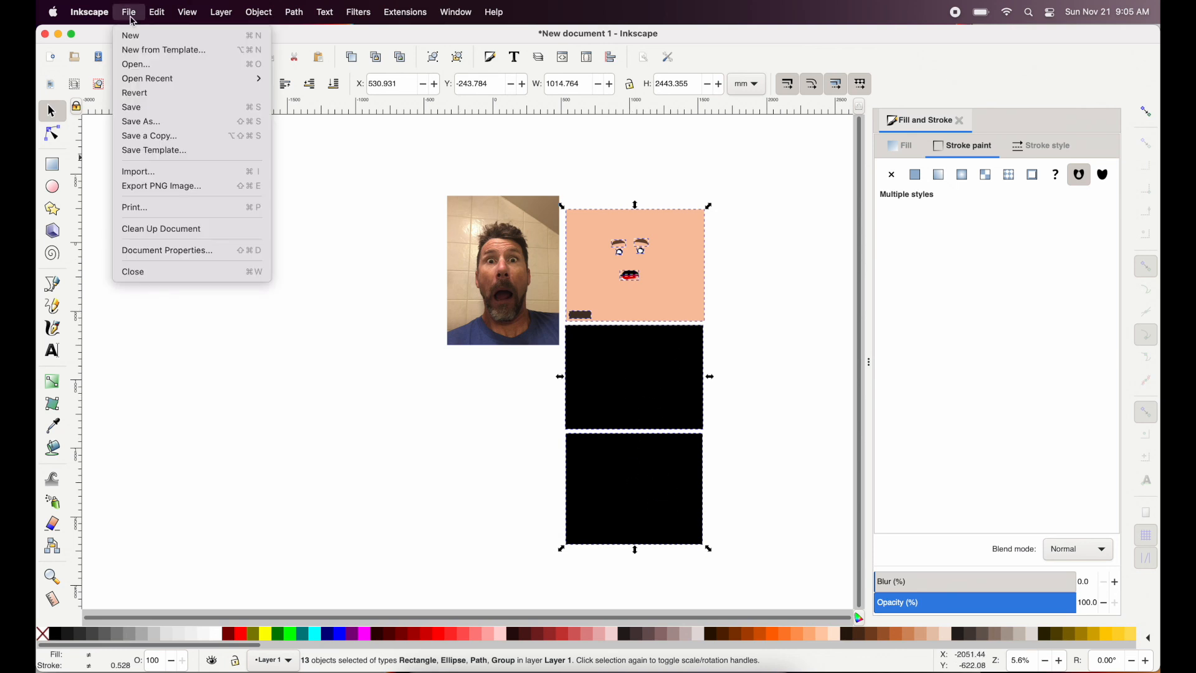
left_click(144, 187)
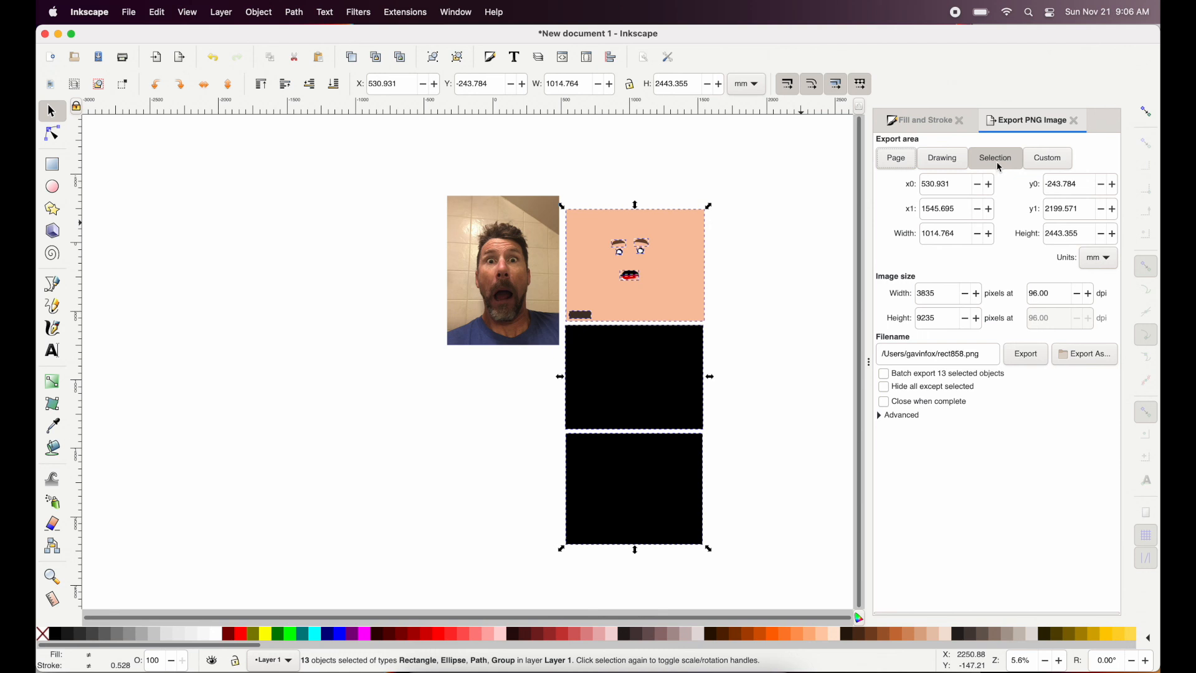
Export the selection as a PNG named lego-yobrixy-scared in the Downloads folder.
left_click(1087, 357)
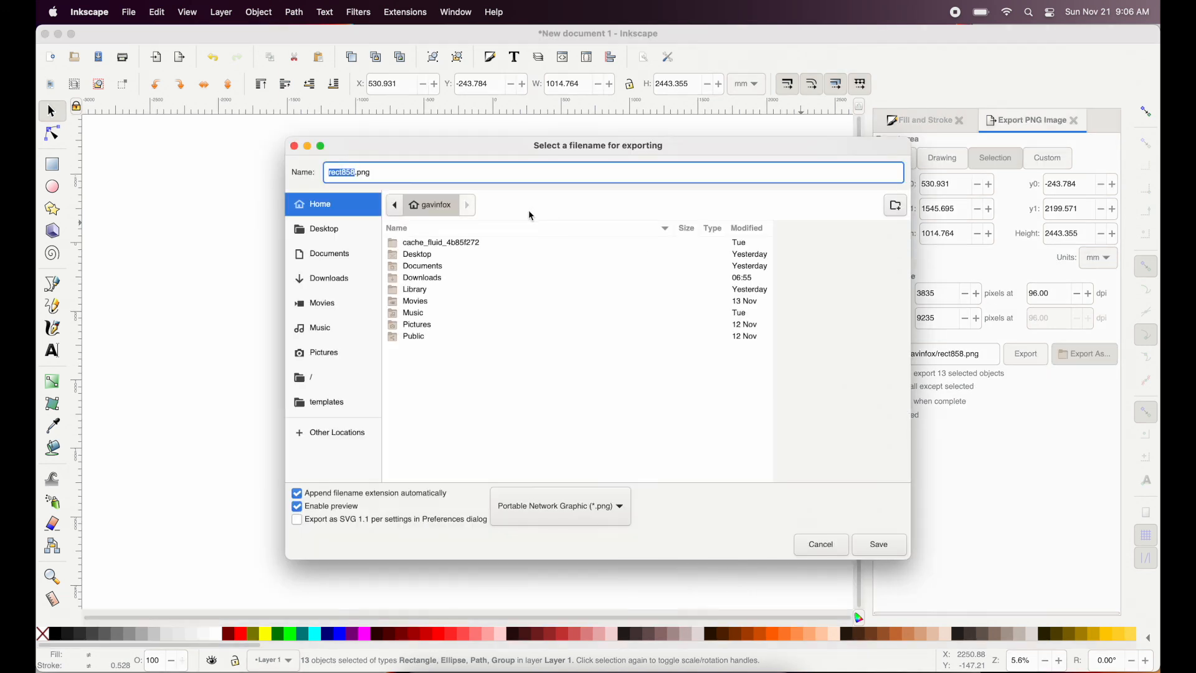
left_click(320, 282)
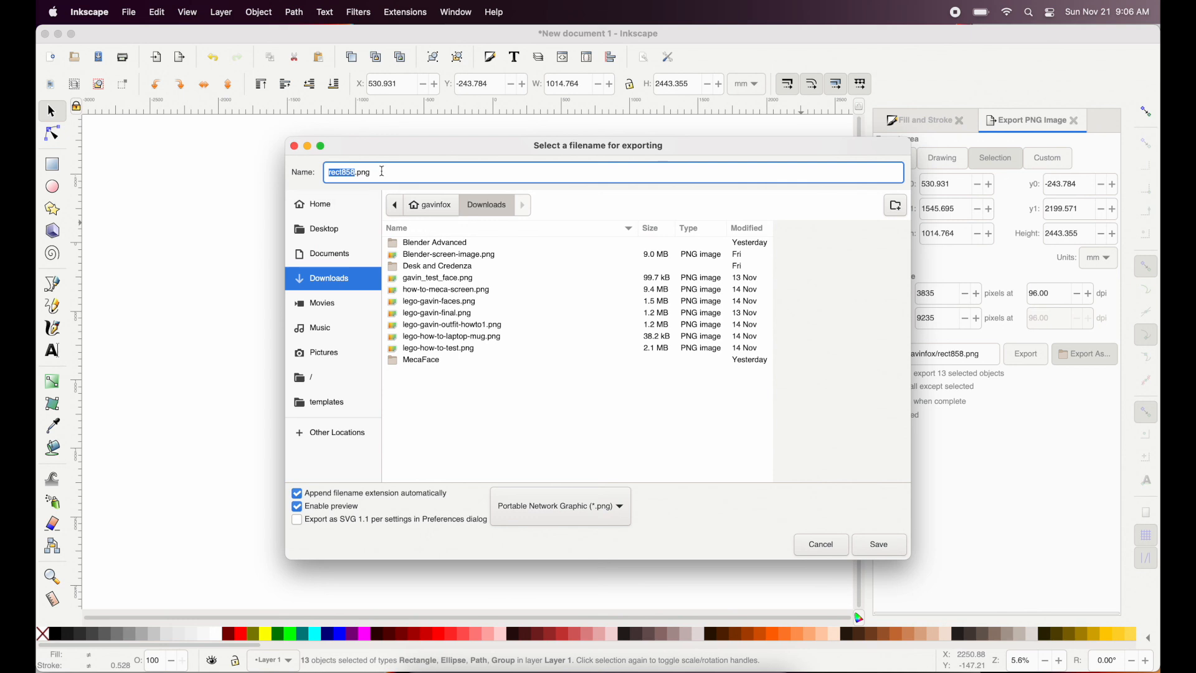
left_click_drag(383, 171, 307, 178)
type("lego-")
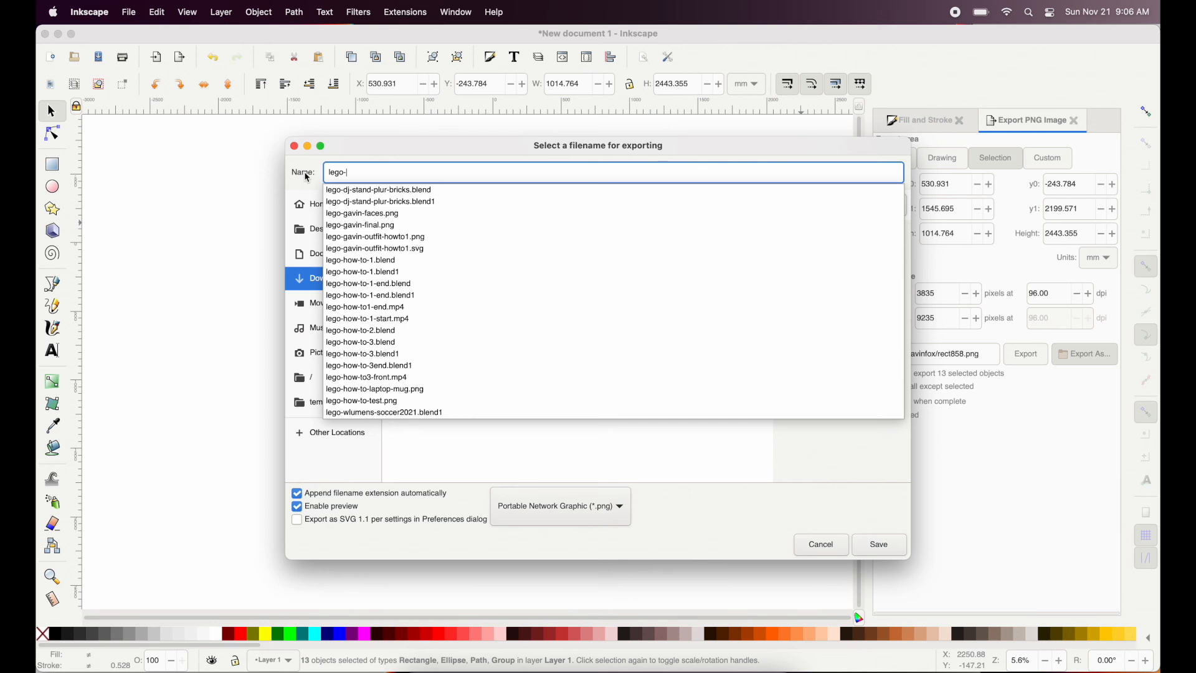
type("yobrixy-scared")
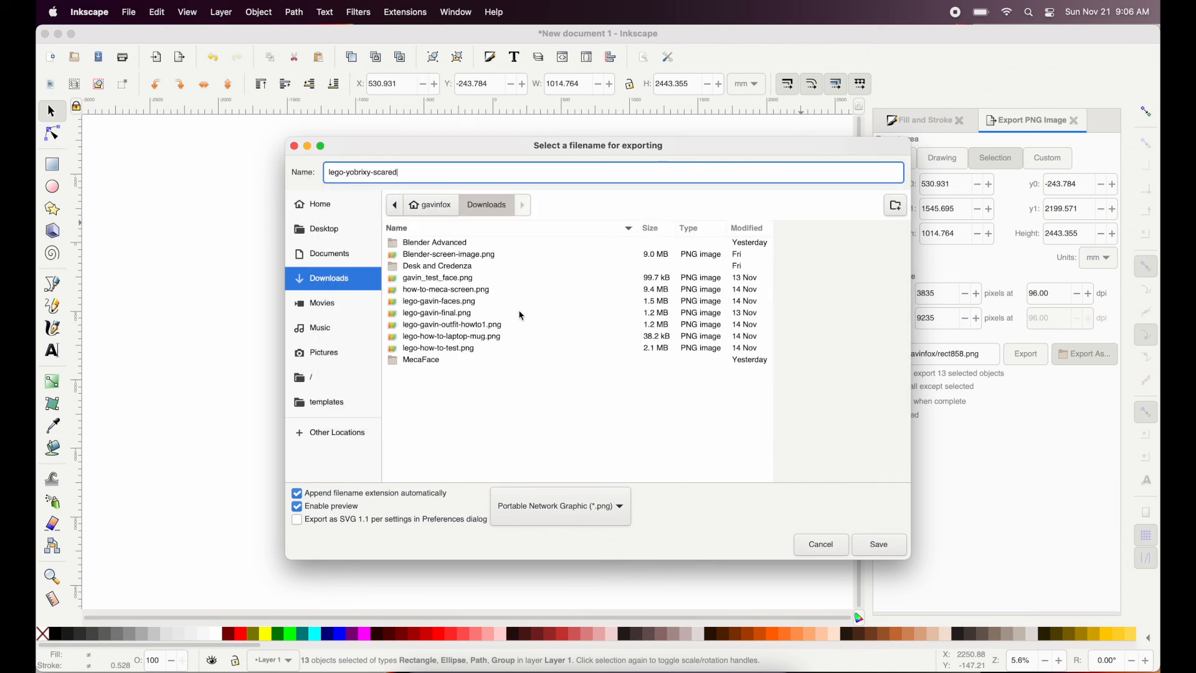
left_click(879, 546)
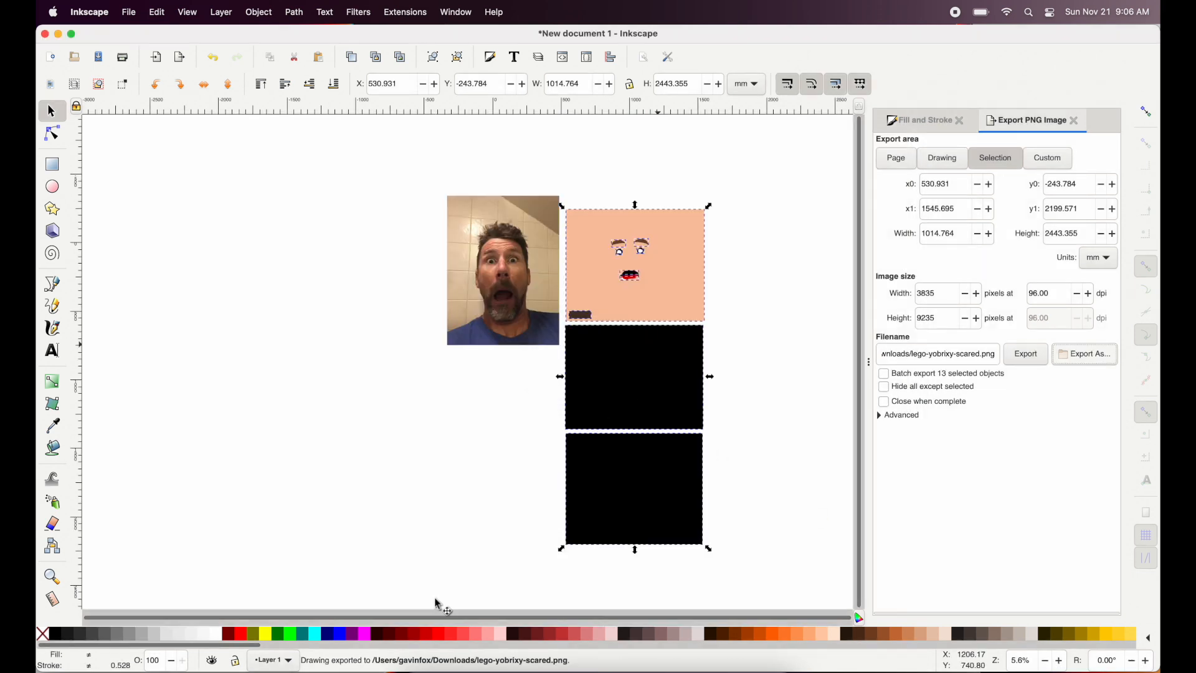
Switch to Finder and open the exported lego-yobrixy-scared.png from the Downloads folder.
left_click(423, 668)
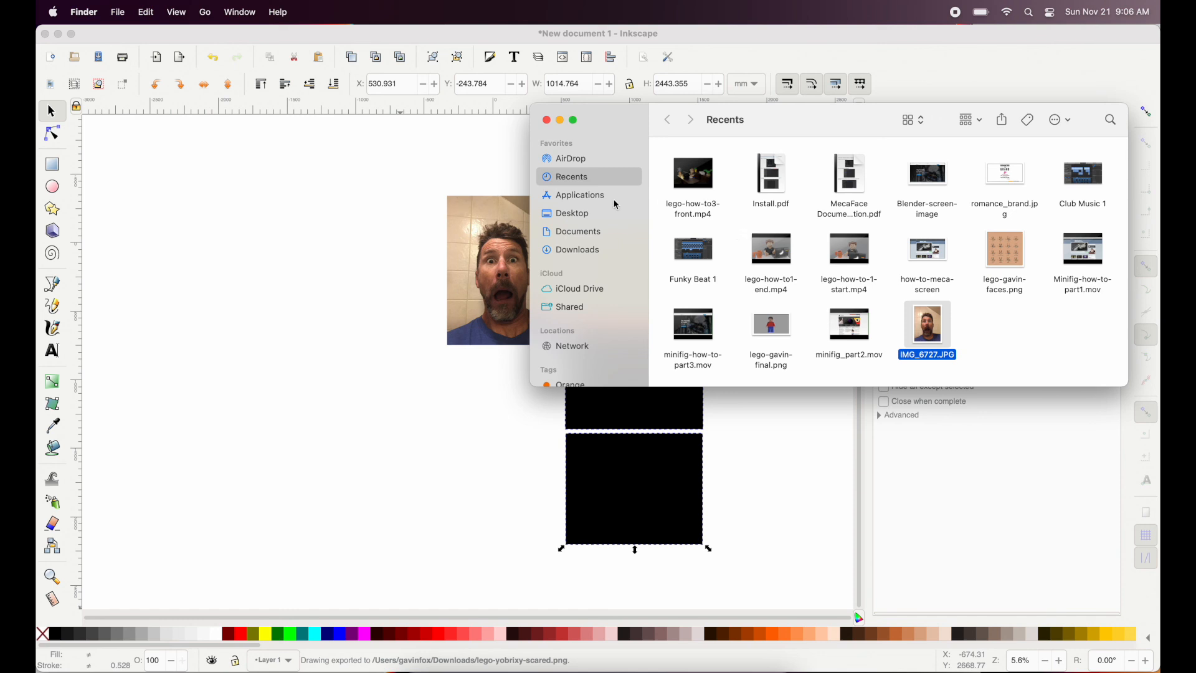
left_click(578, 251)
scroll(717, 195, "up", 10)
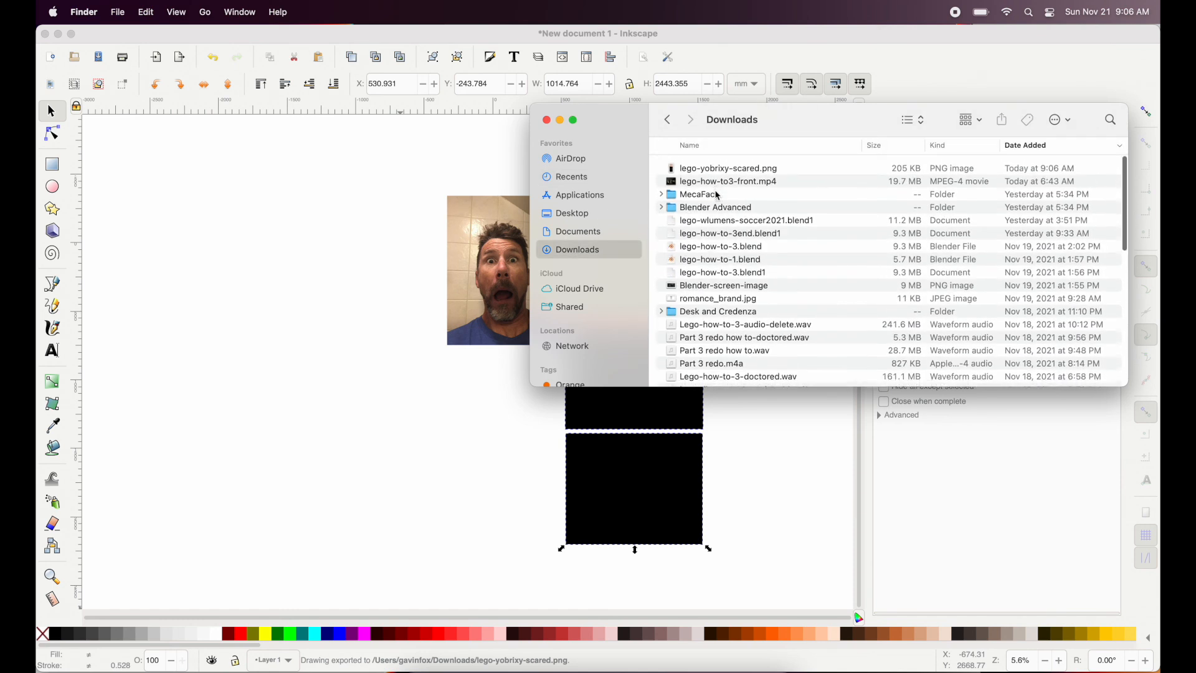
double_click(716, 166)
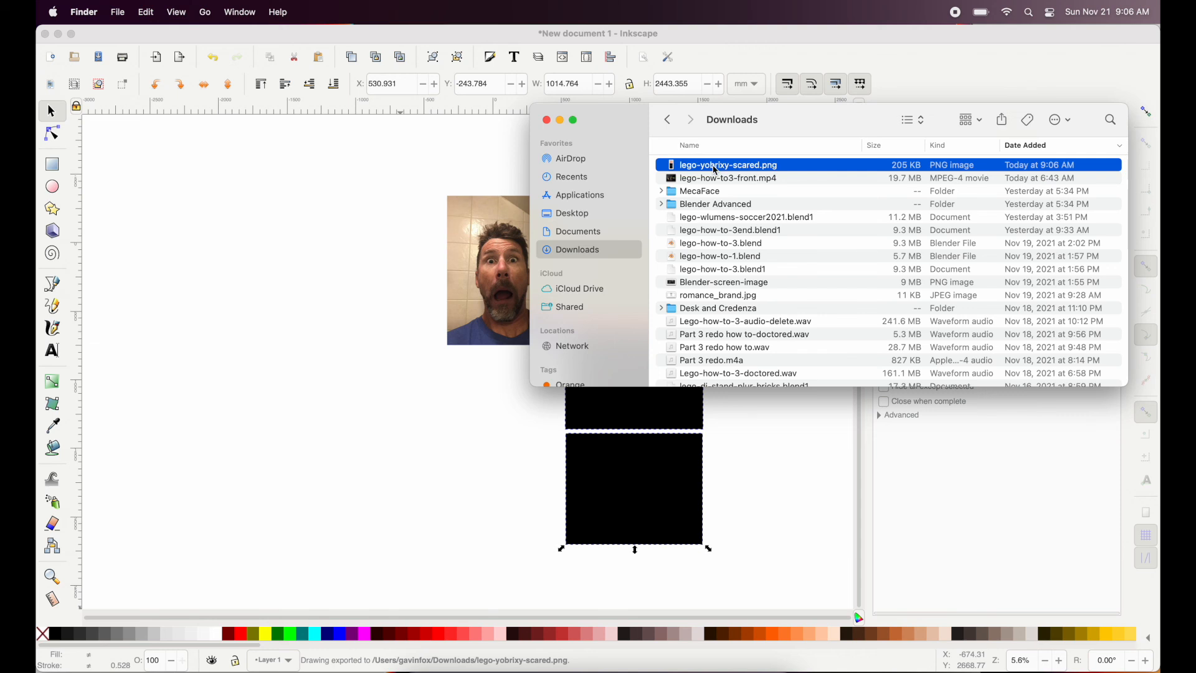